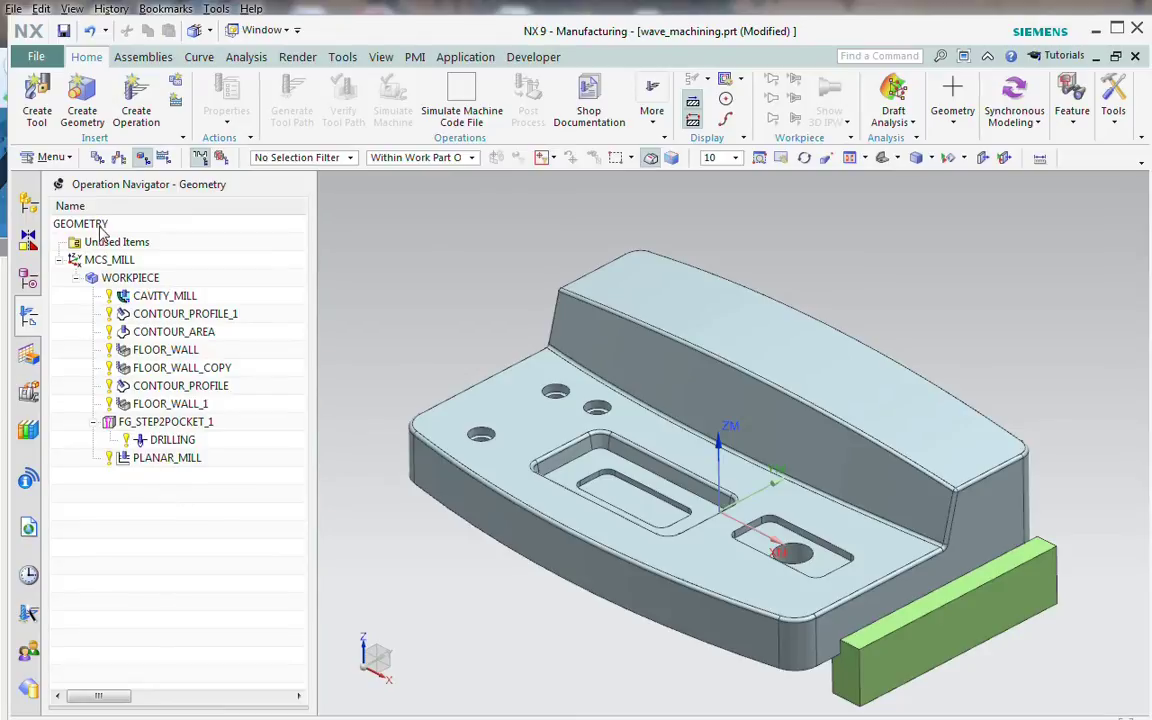
Step: Display each tool path in turn (cavity mill, contours, floor-wall pockets, drilling, planar mill), then clear it
click(170, 297)
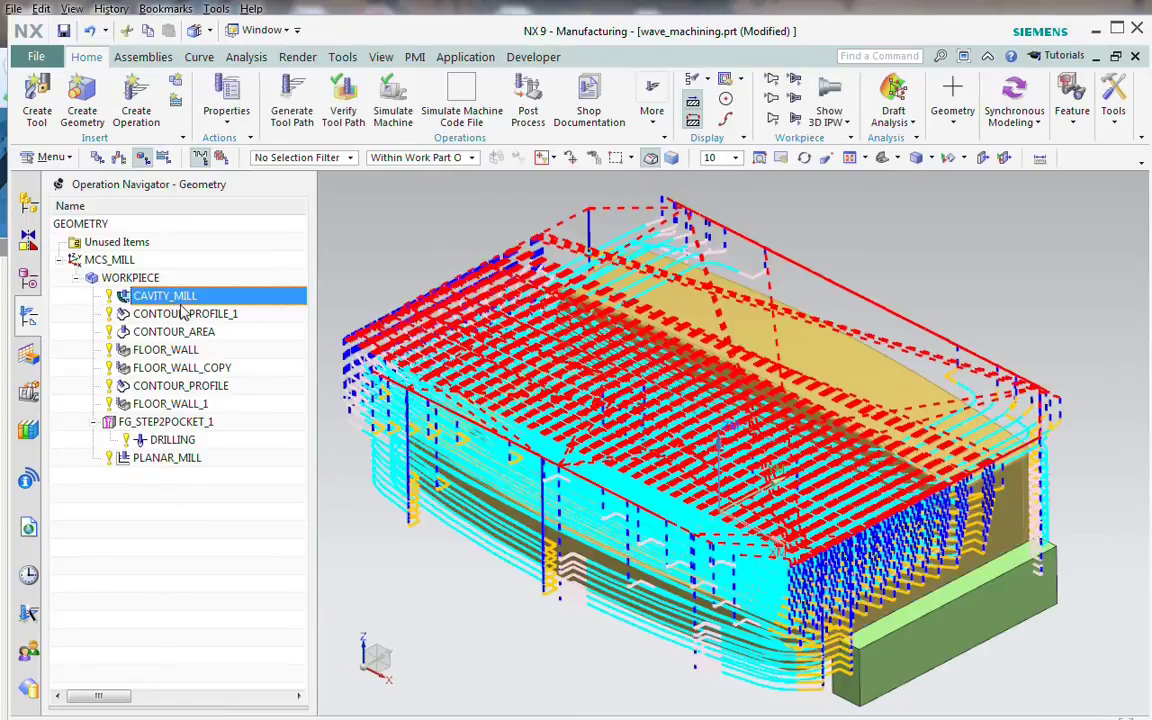
click(195, 315)
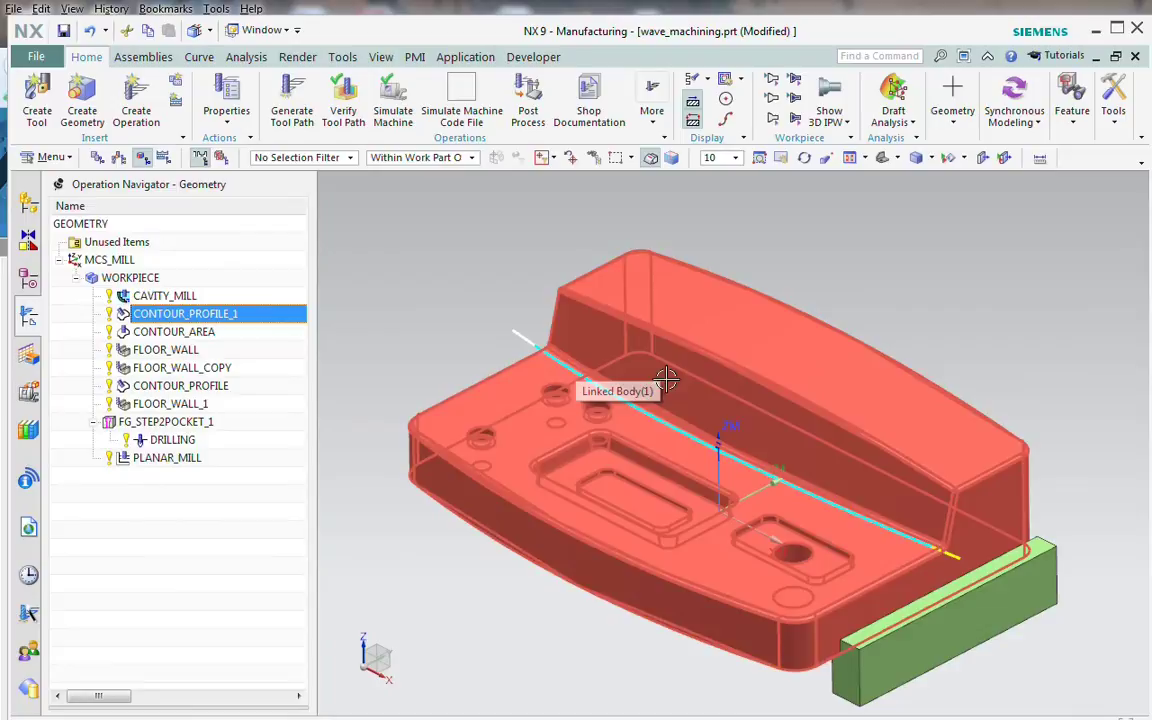
click(177, 333)
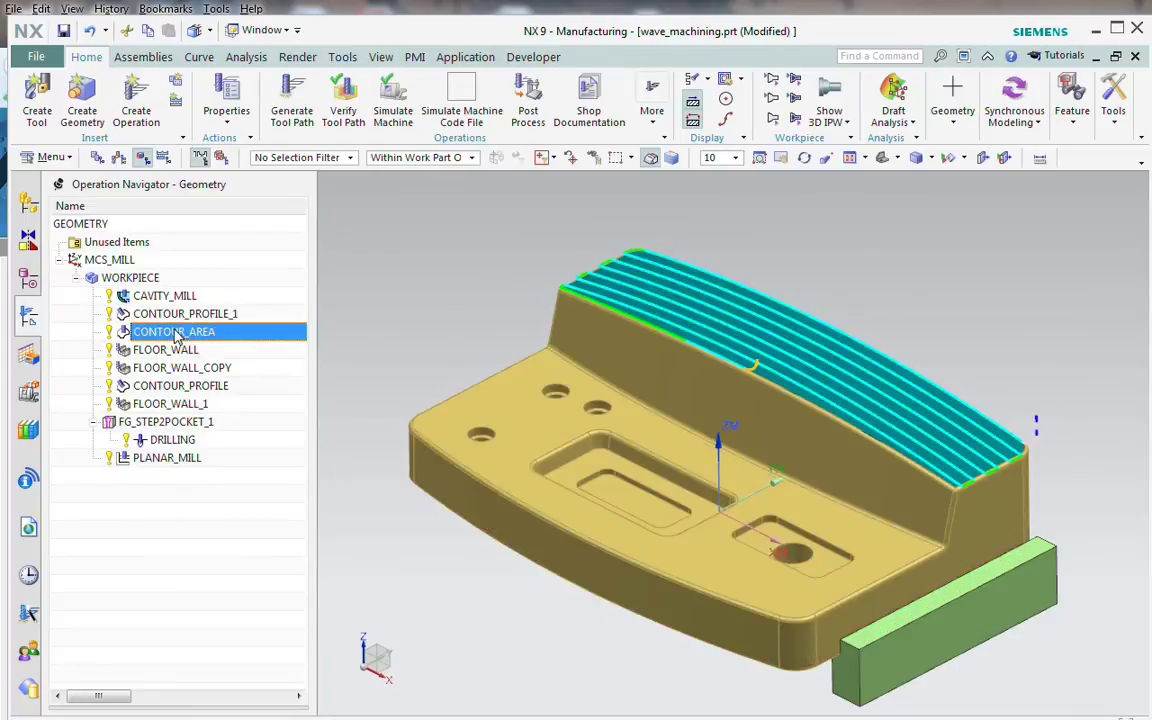
click(176, 352)
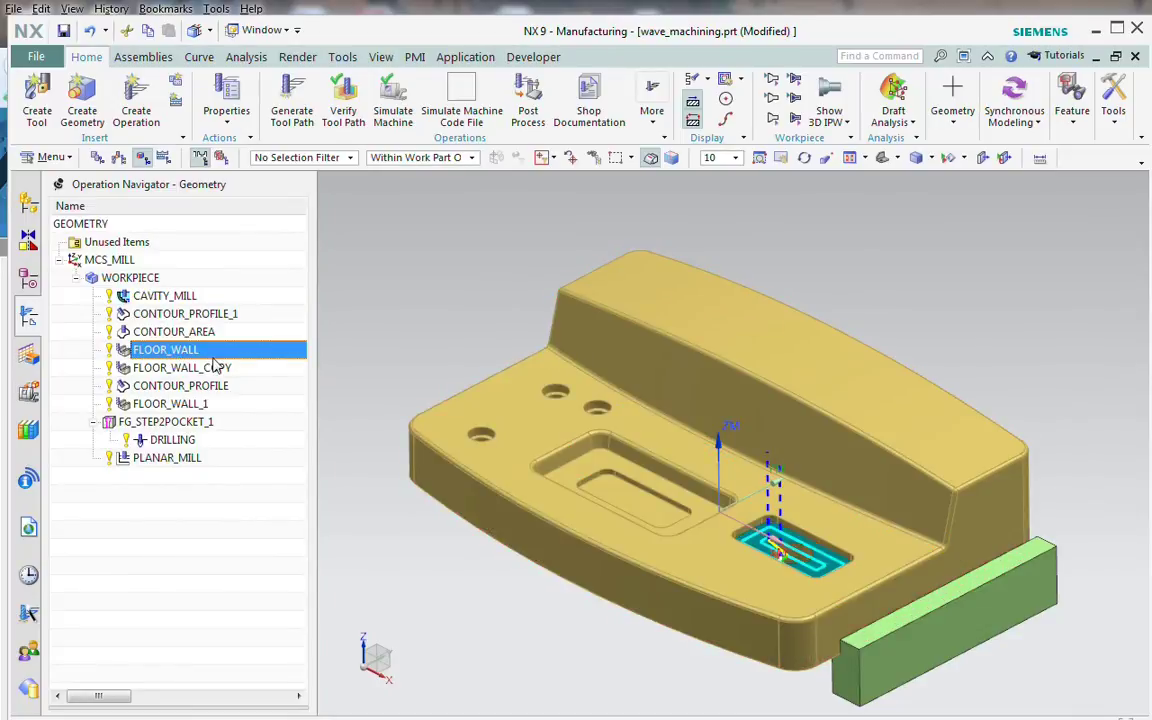
click(200, 370)
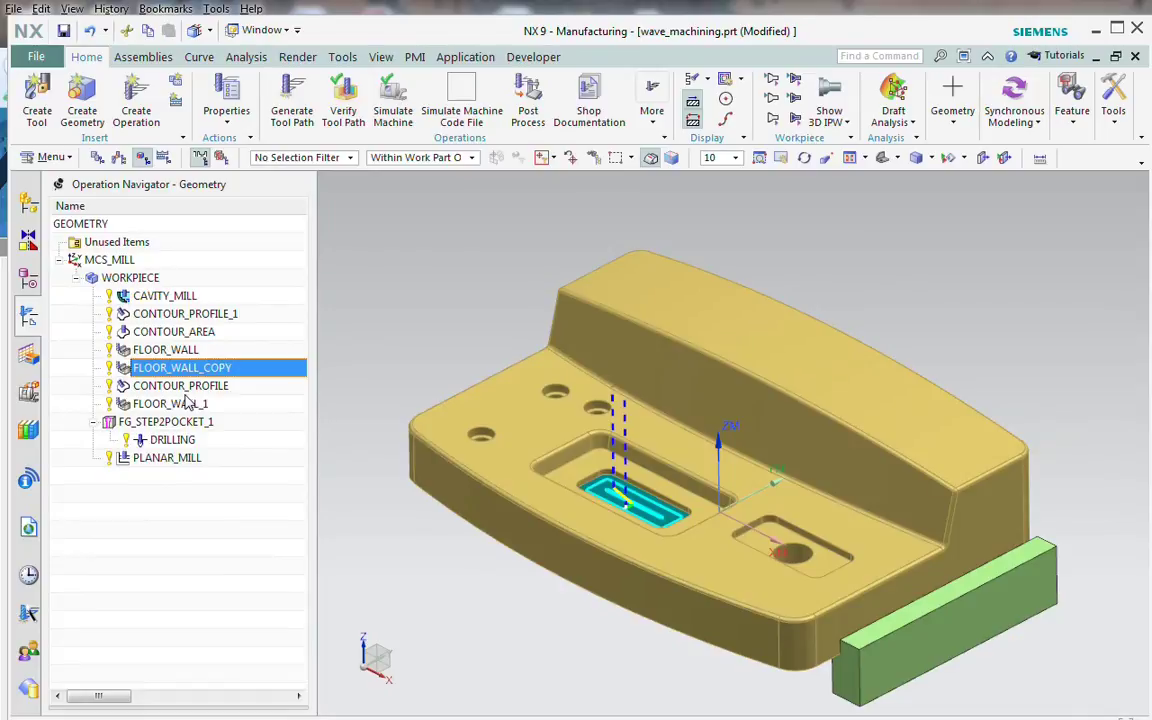
click(186, 387)
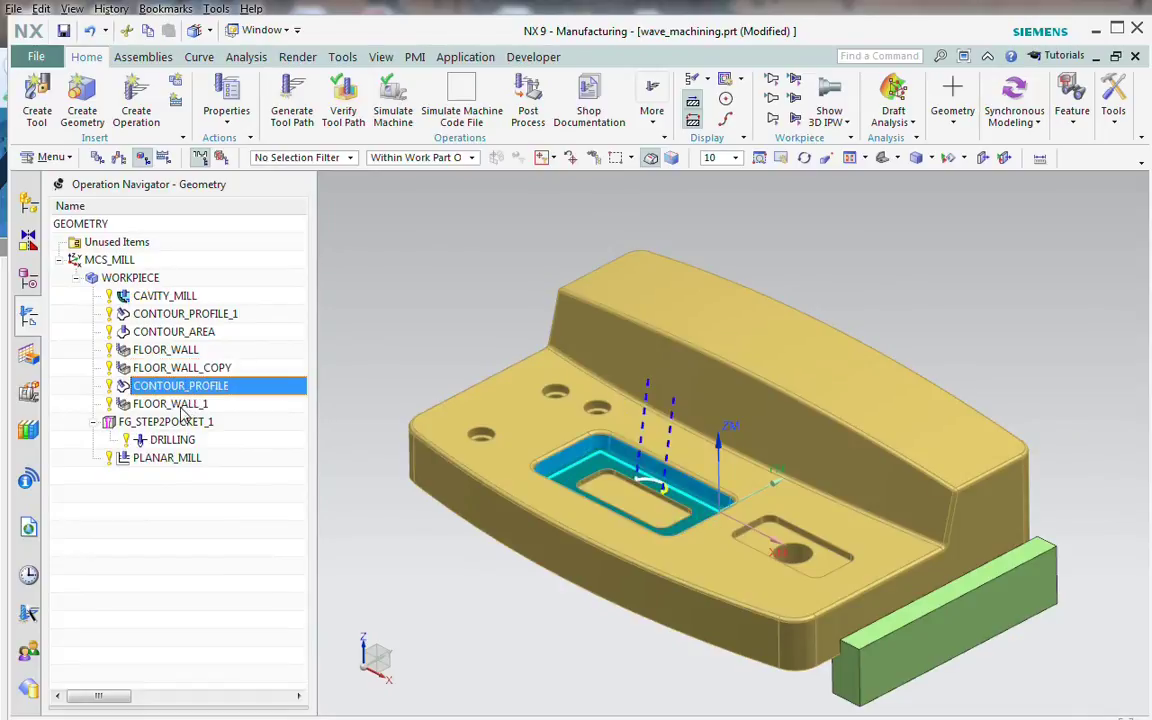
click(181, 405)
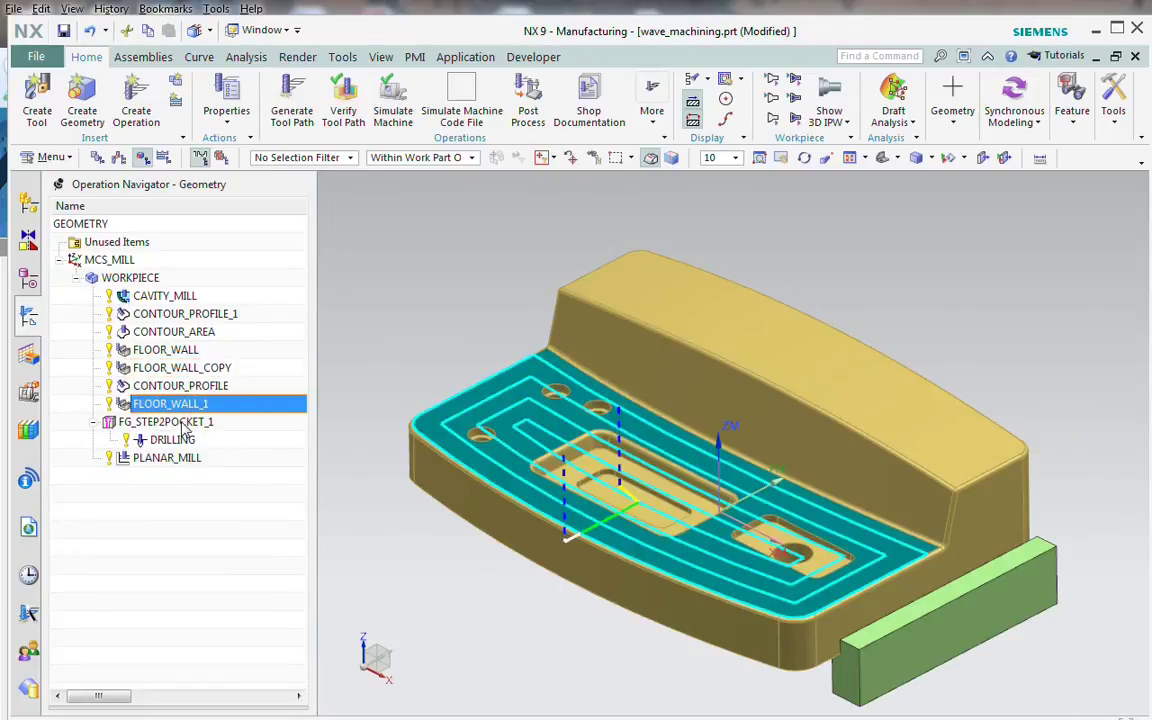
click(168, 442)
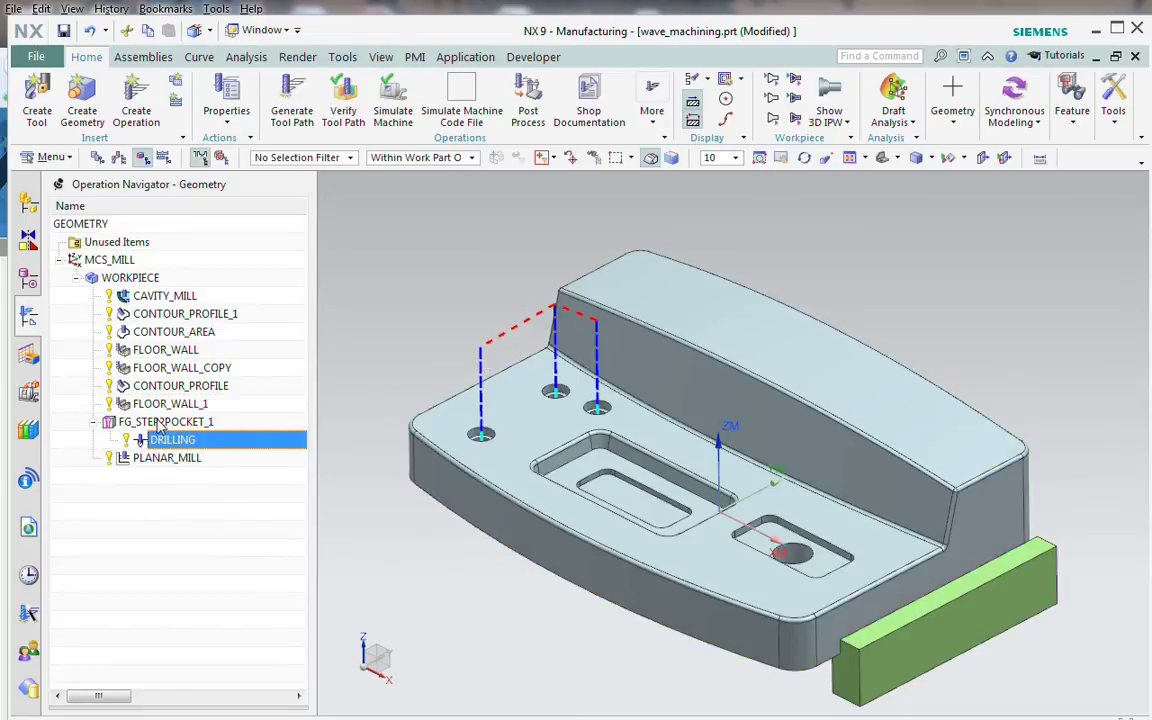
click(158, 423)
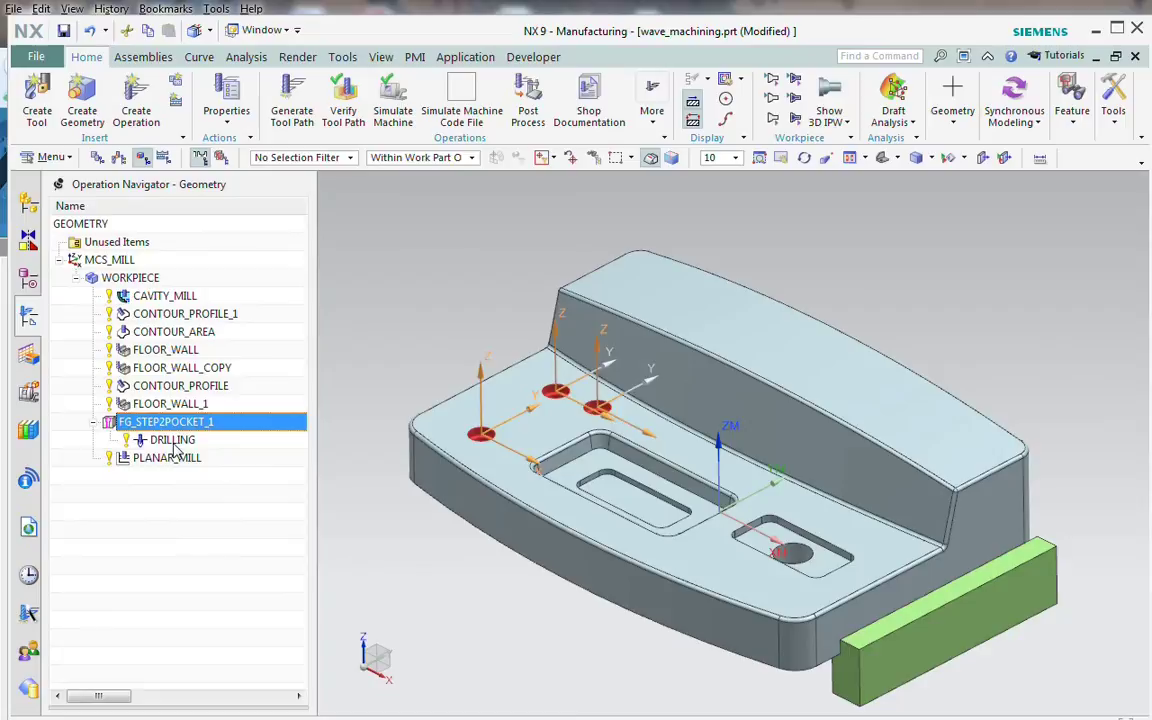
click(172, 441)
click(168, 459)
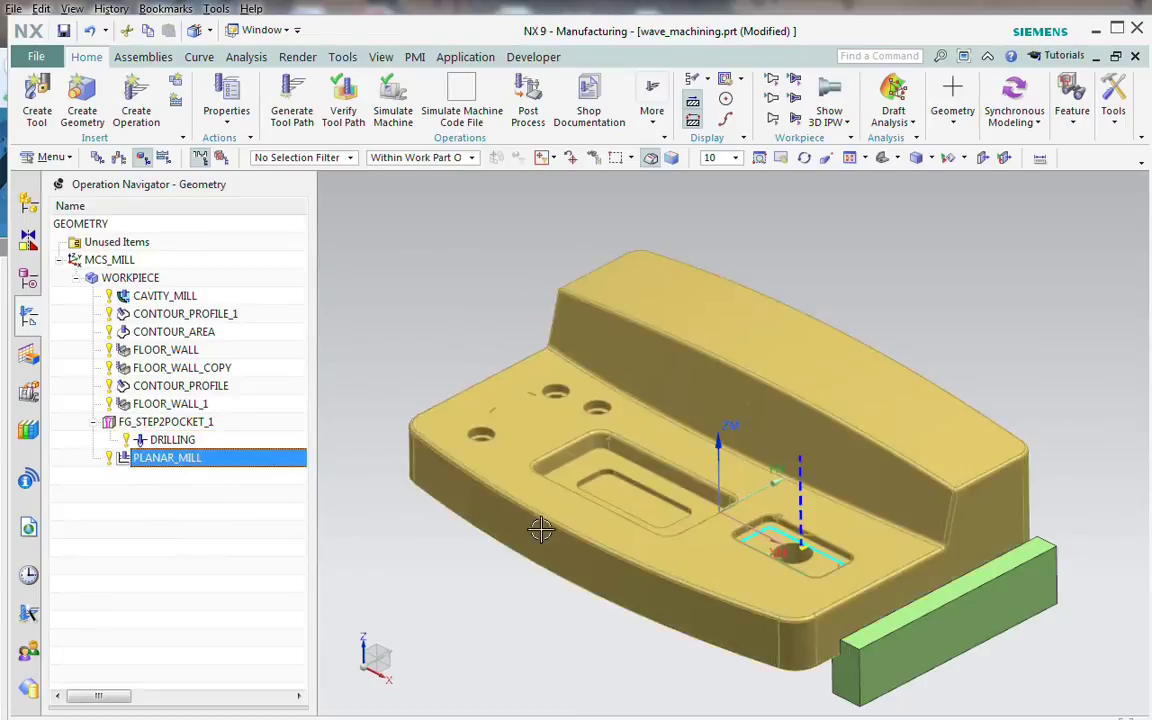
scroll(807, 548, up, 5)
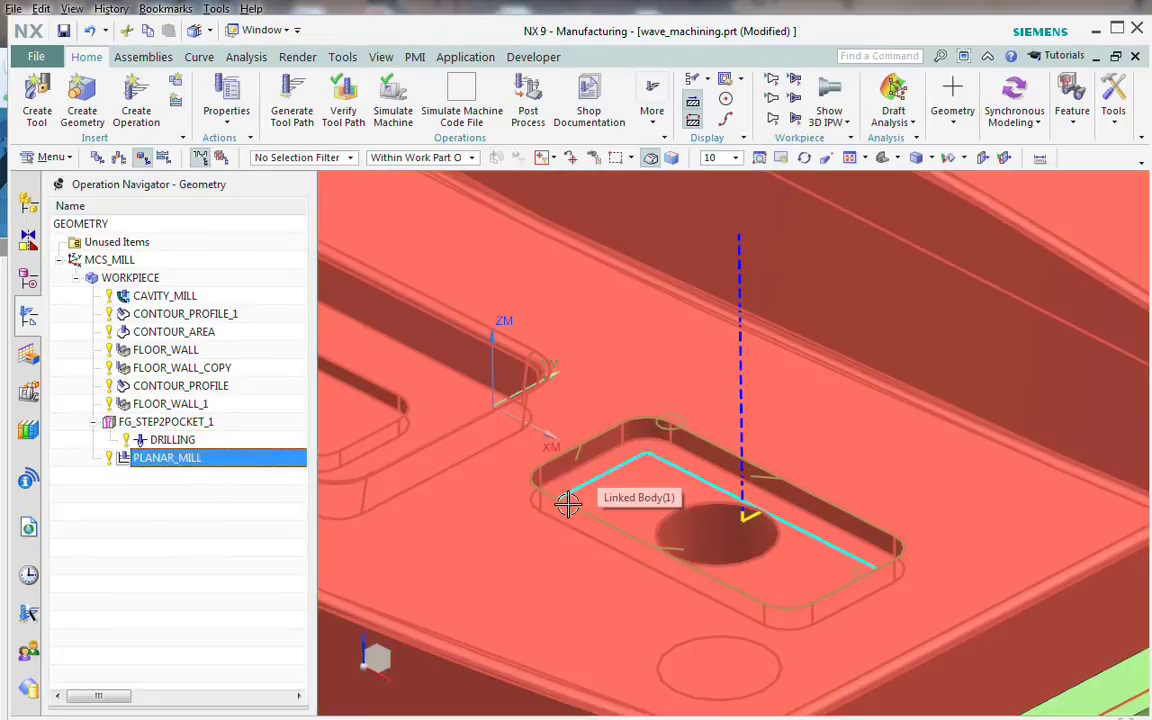
scroll(800, 612, down, 5)
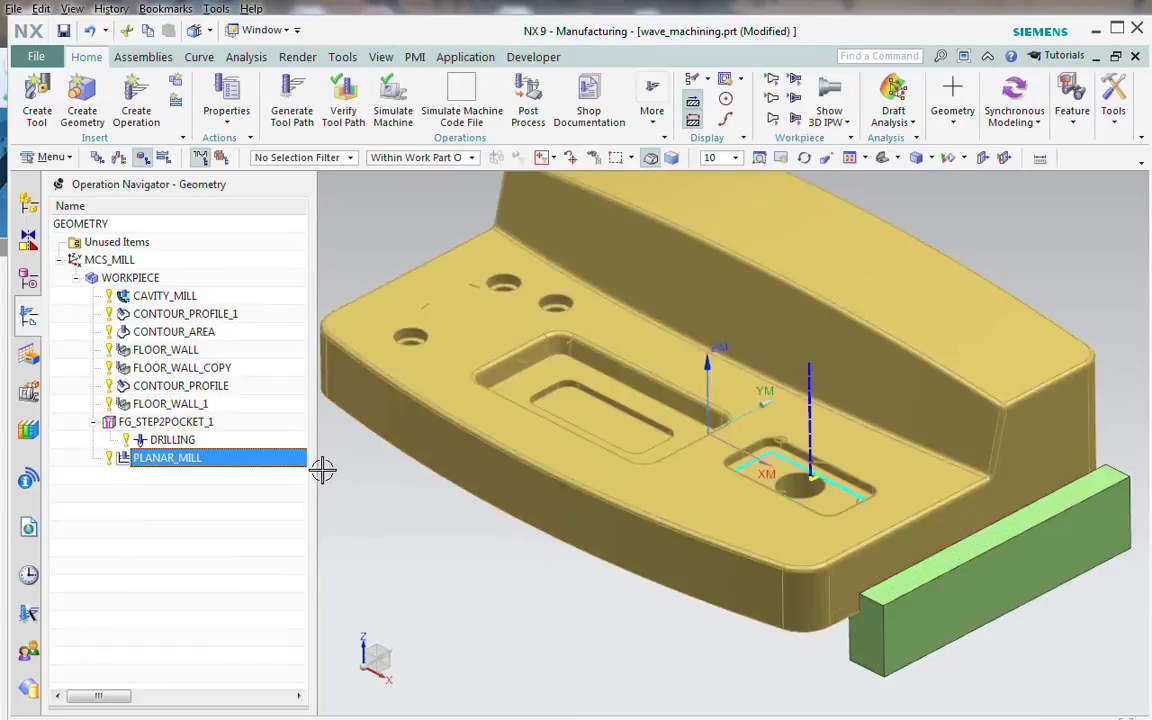
click(168, 568)
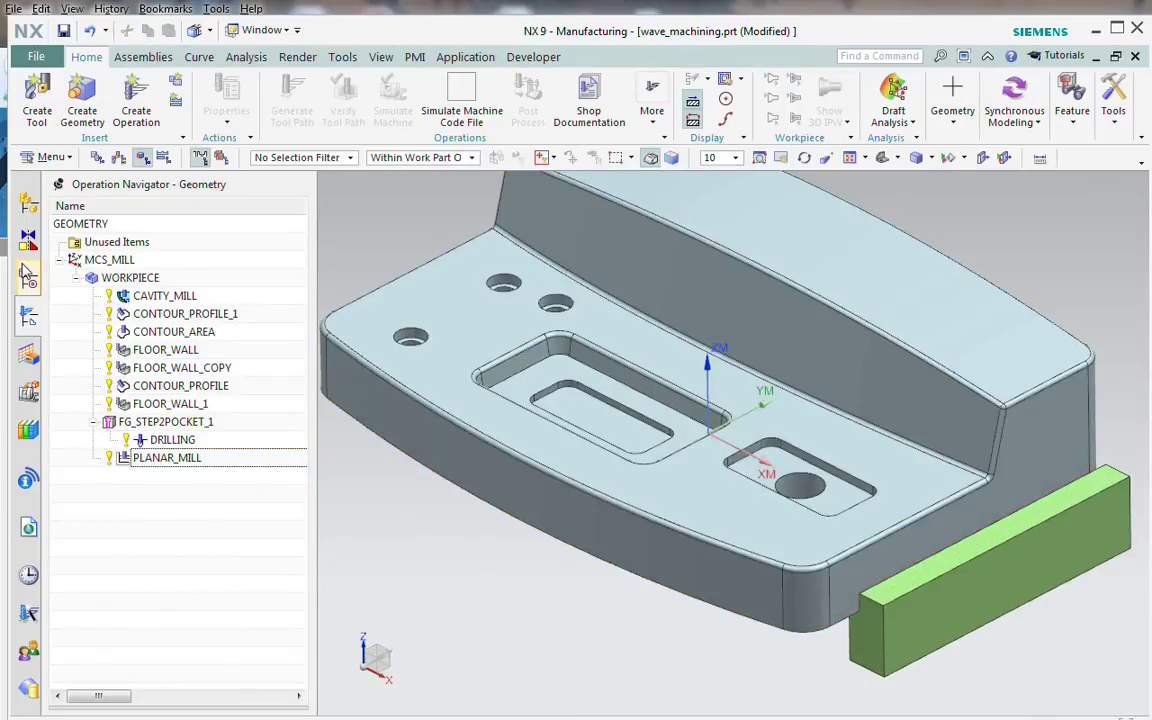
Step: Review the assembly constraints and orbit the model to inspect the vise jaws
click(28, 243)
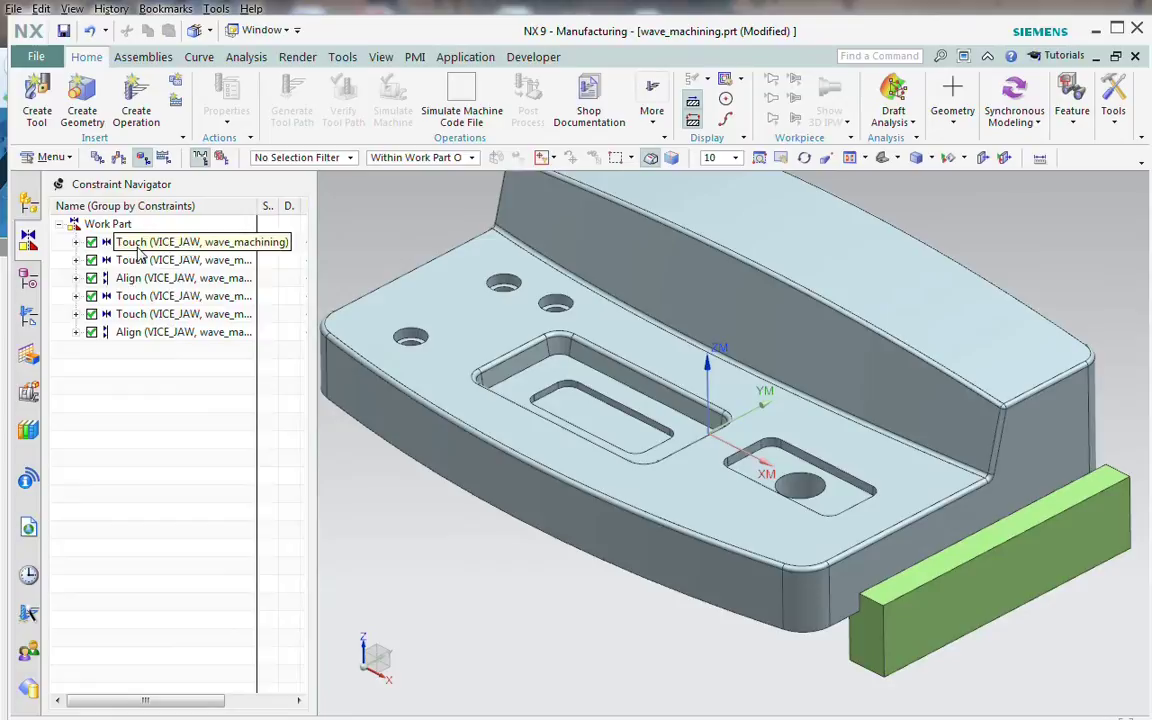
middle_drag(1041, 499, 404, 486)
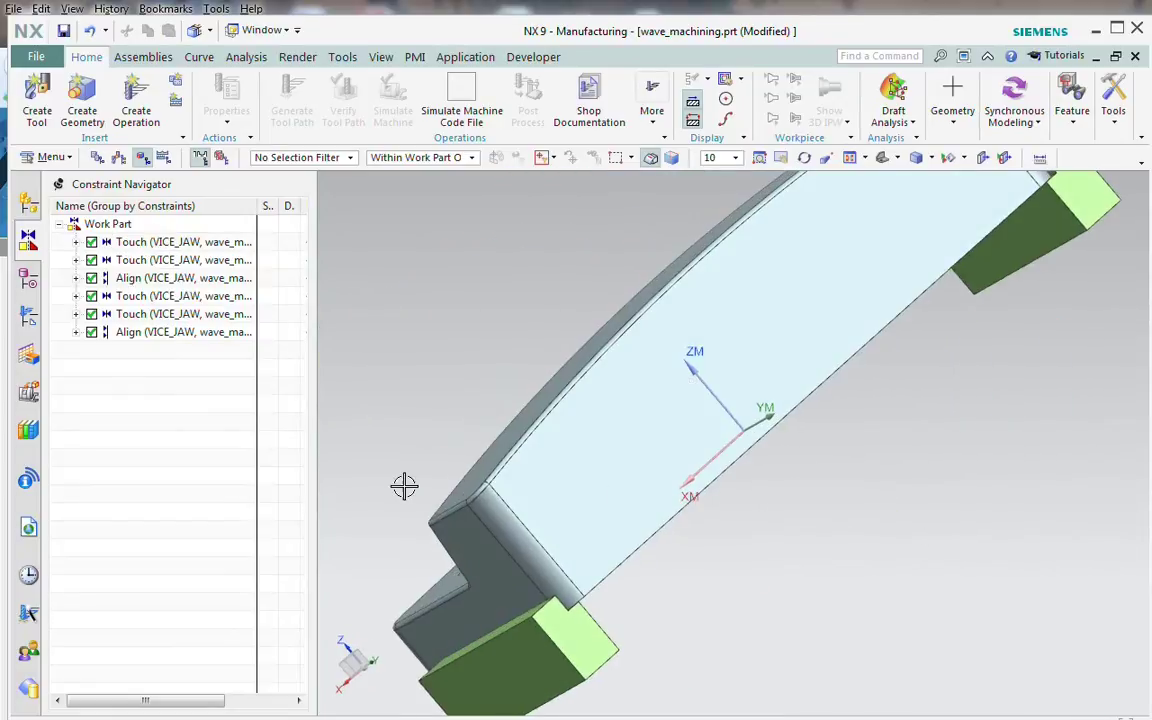
middle_drag(365, 380, 584, 404)
scroll(527, 367, up, 2)
scroll(391, 230, down, 3)
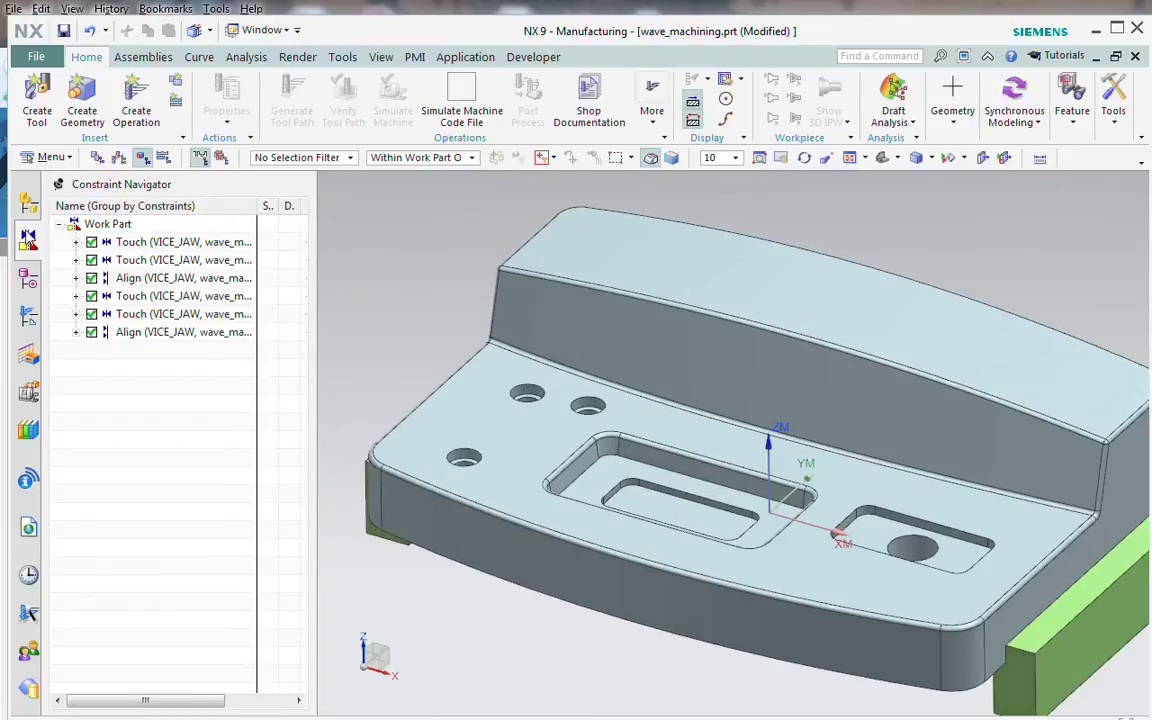
Step: Check the assembly component list, then the part's history with its Datum Coordinate System and Linked Body
click(29, 207)
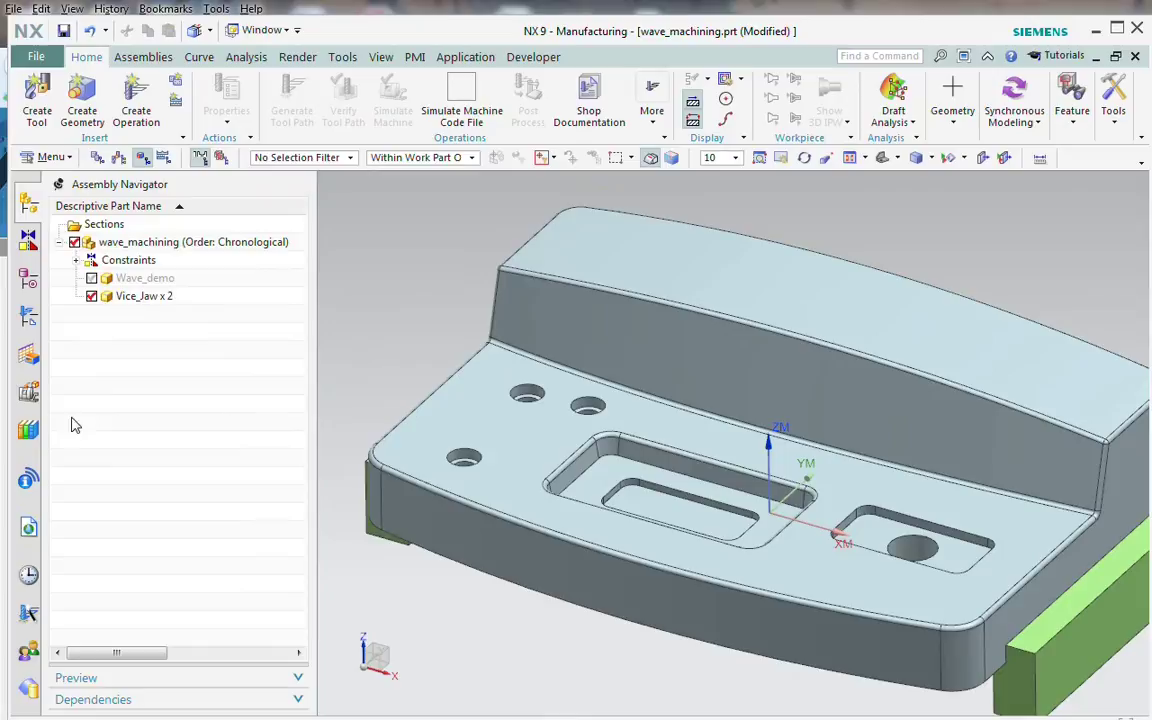
click(29, 279)
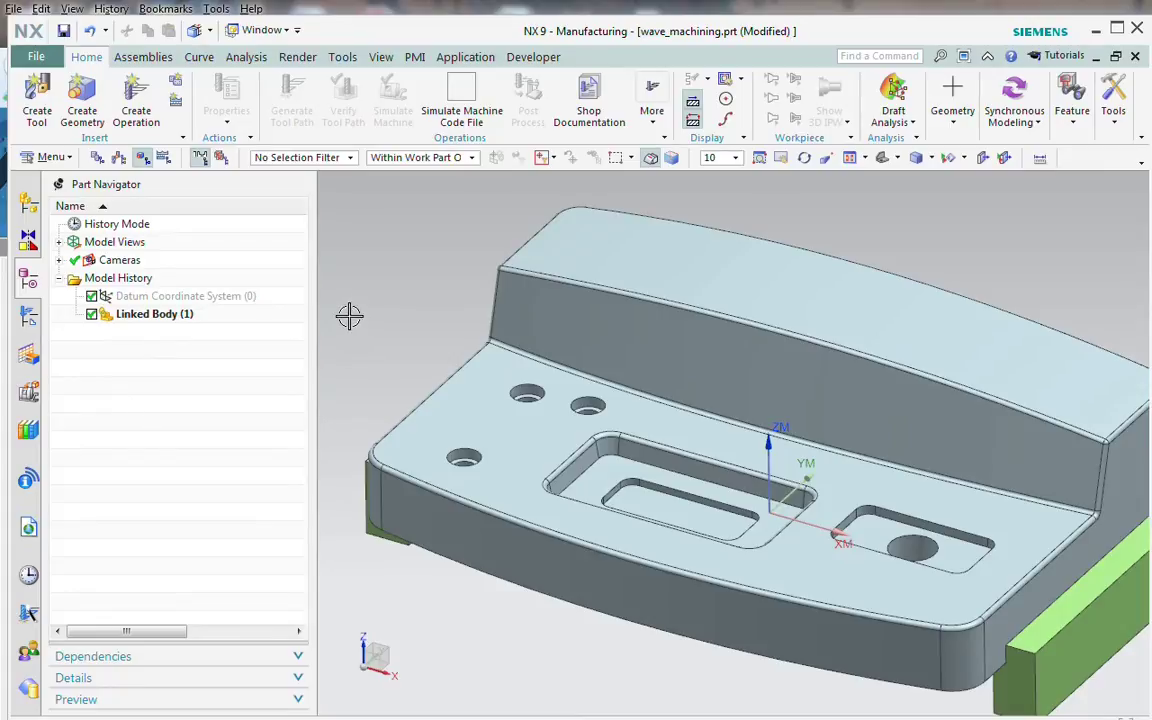
scroll(350, 312, down, 2)
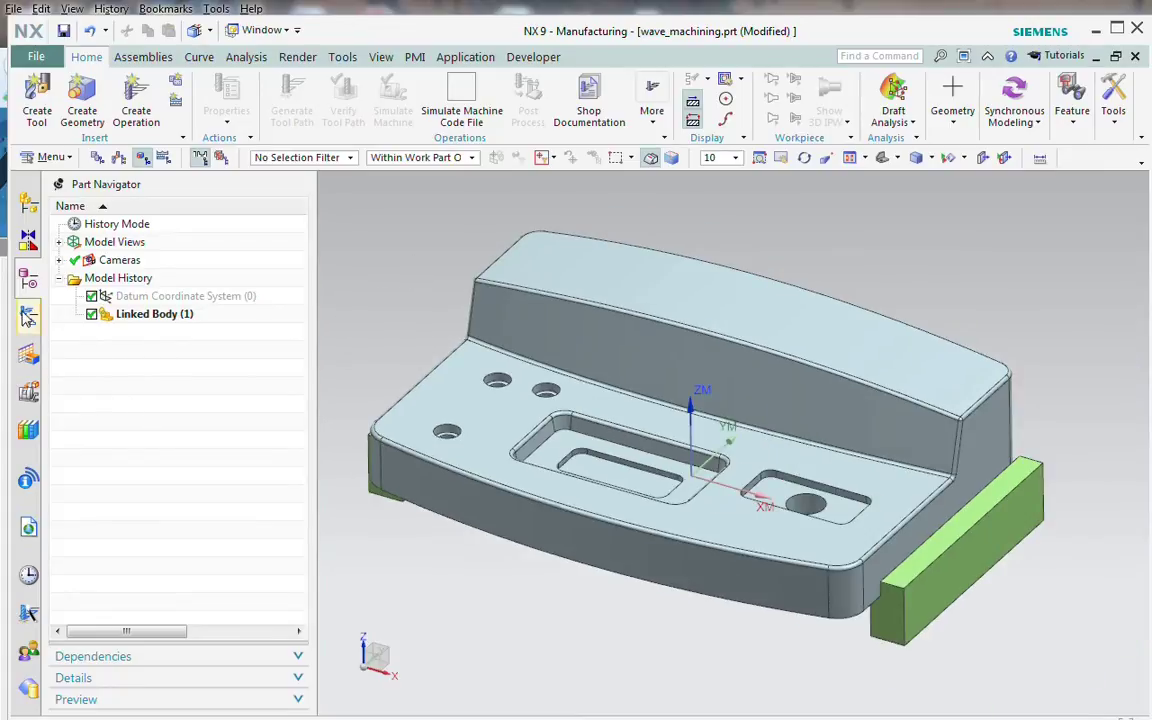
Step: Make Wave_demo the displayed part, cancelling the machining environment setup
click(28, 200)
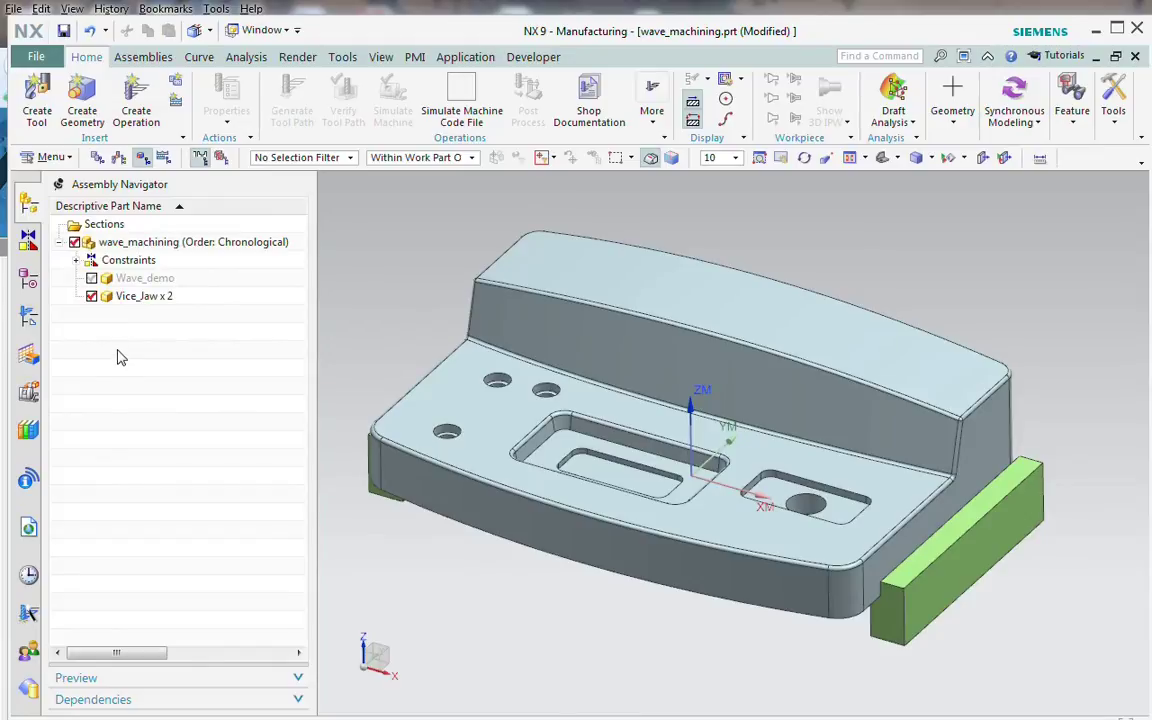
click(140, 280)
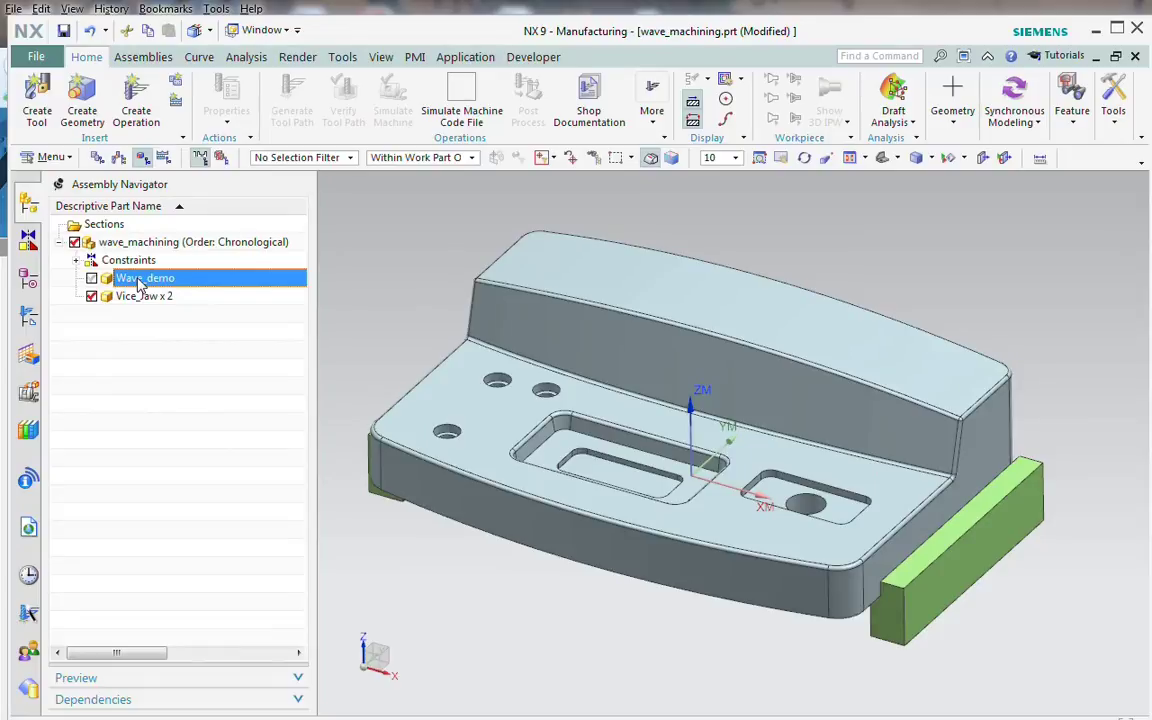
right_click(140, 285)
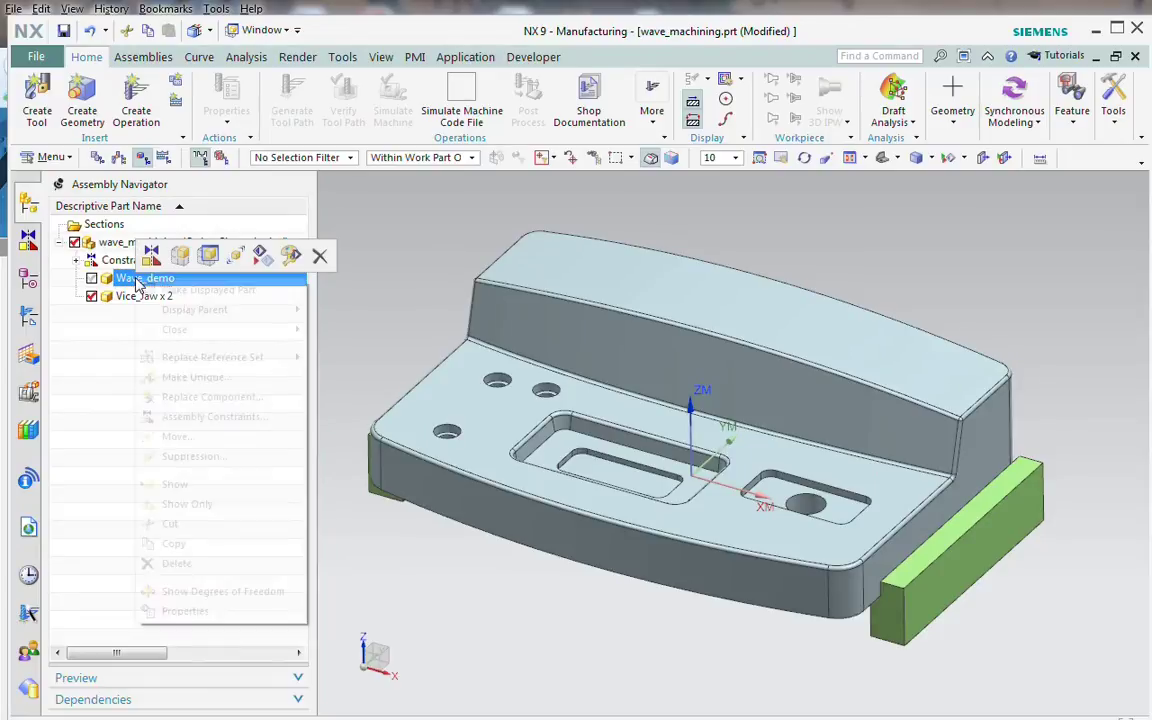
click(200, 290)
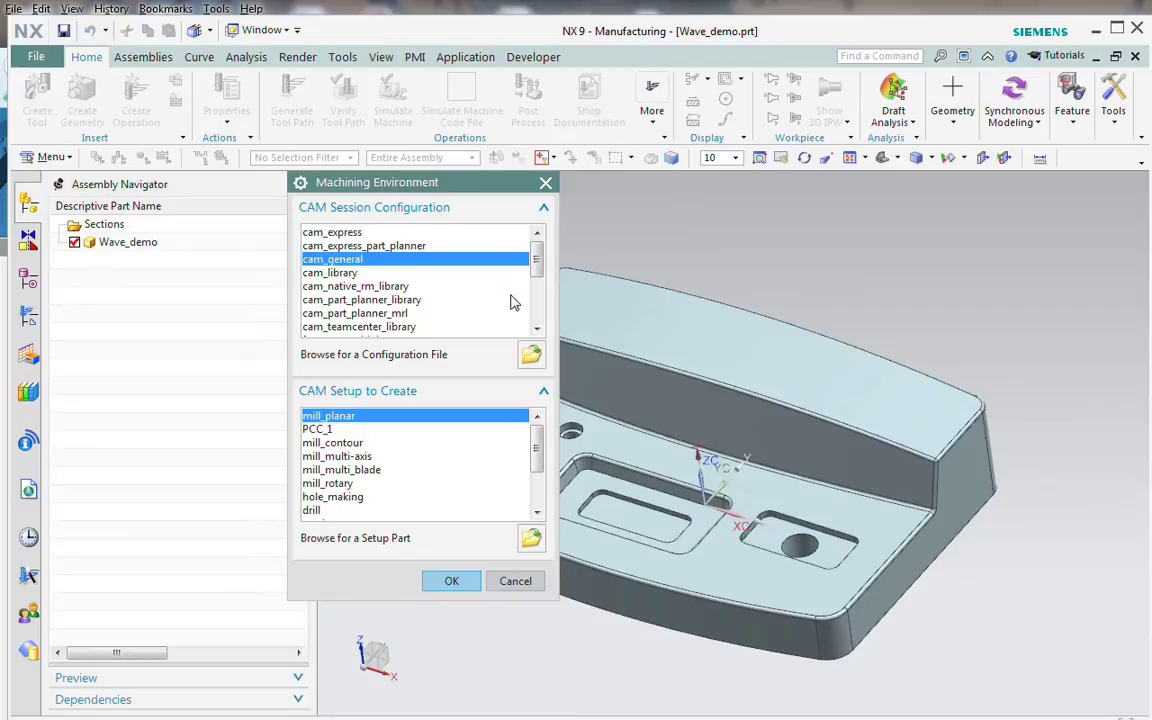
click(516, 581)
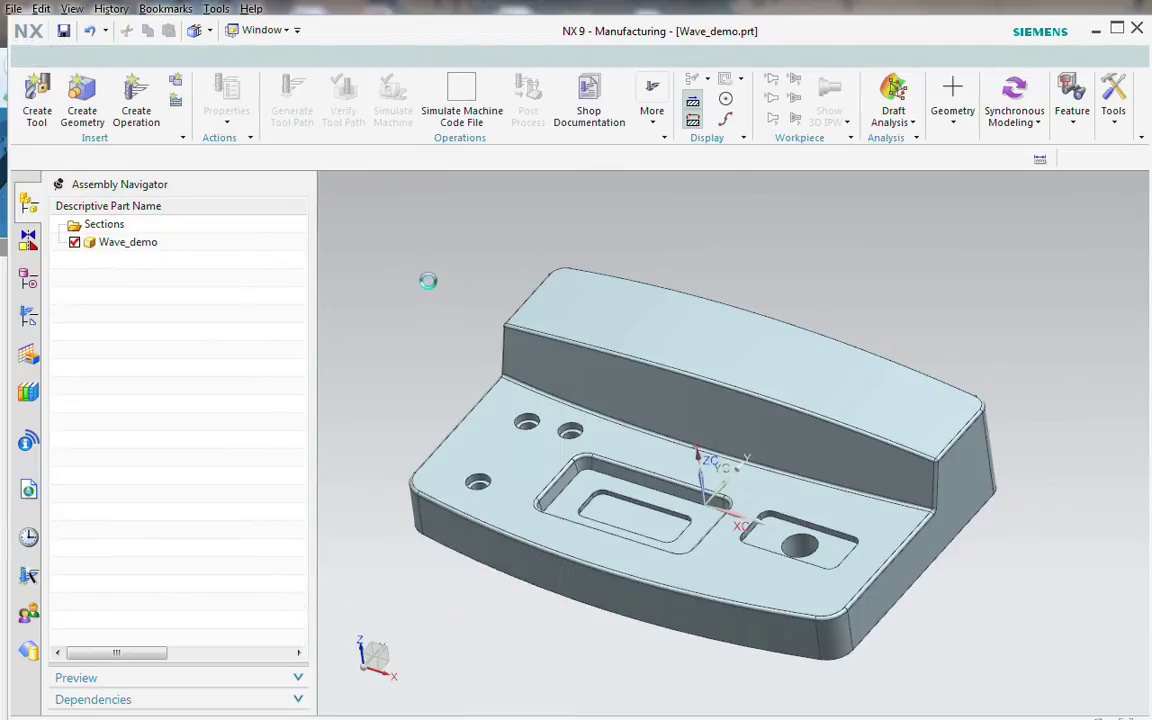
Step: Select Body (1) in Wave_demo's model history and orbit to inspect it
click(28, 285)
click(138, 314)
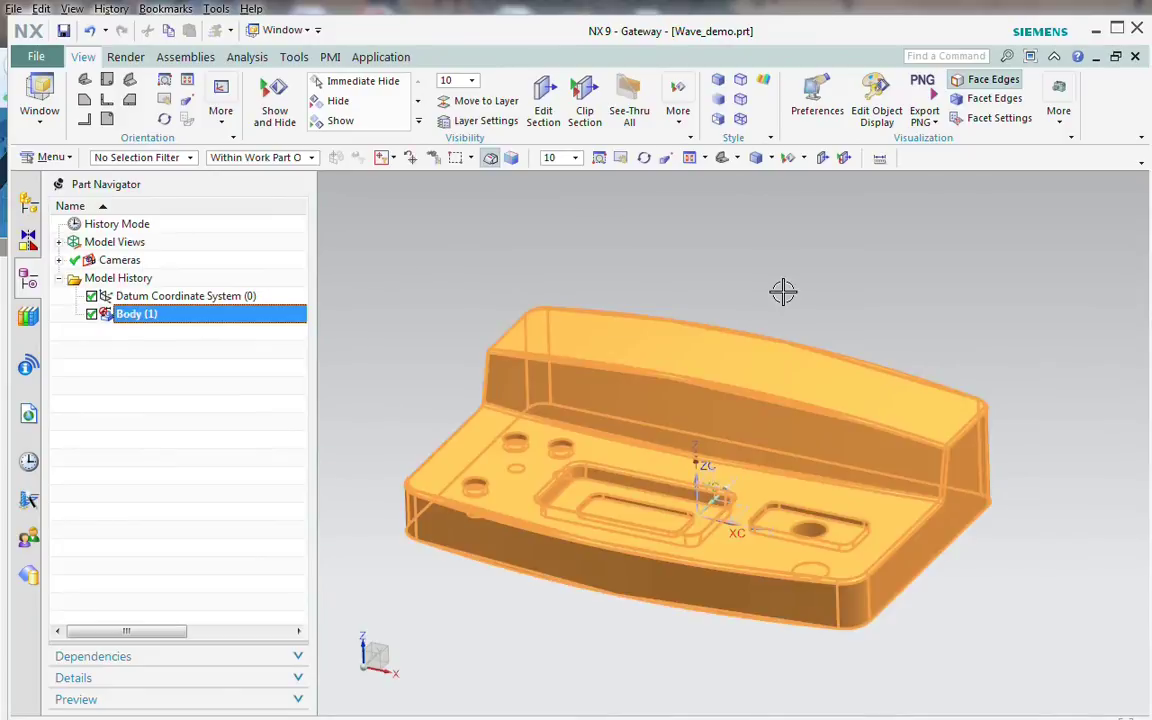
middle_drag(784, 290, 766, 303)
click(212, 414)
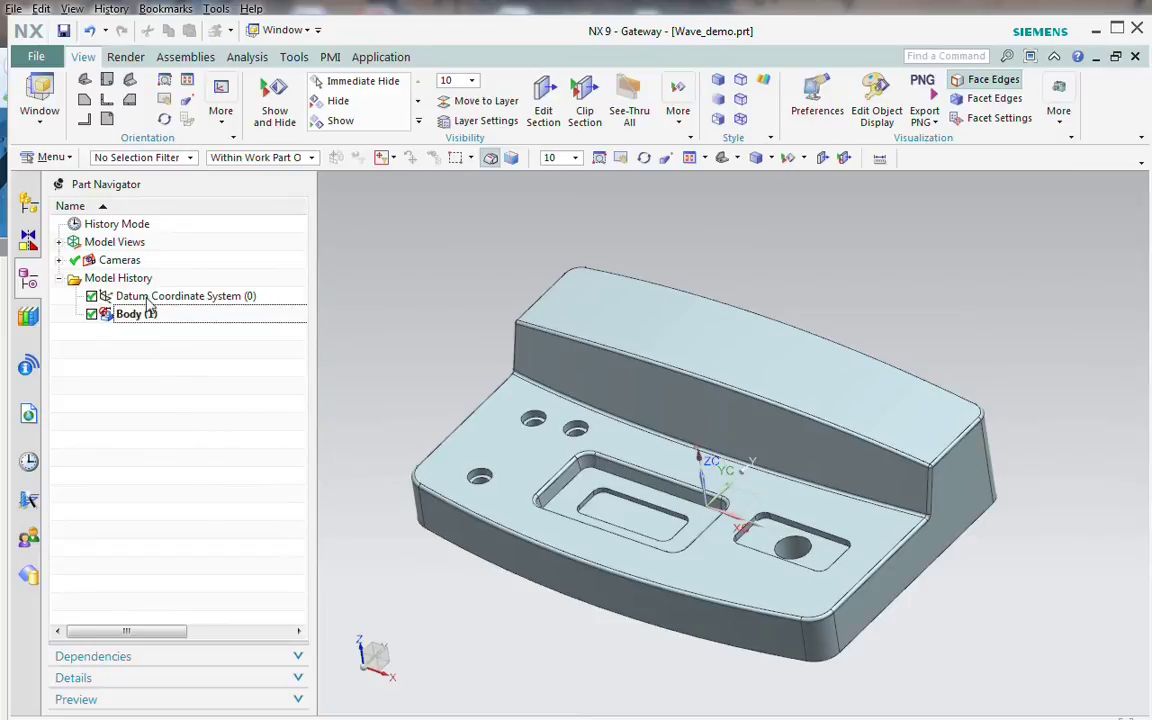
Step: Import the IGES file wave_rev_B.igs into the Wave_demo work part
click(35, 58)
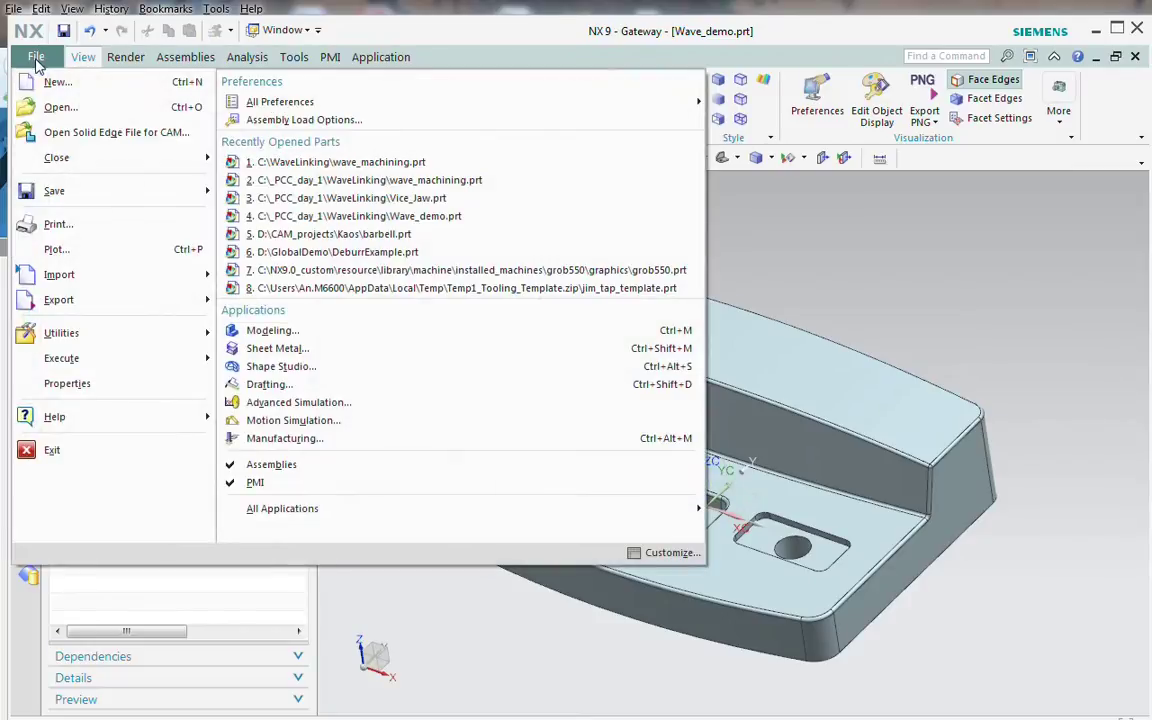
mouse_move(104, 288)
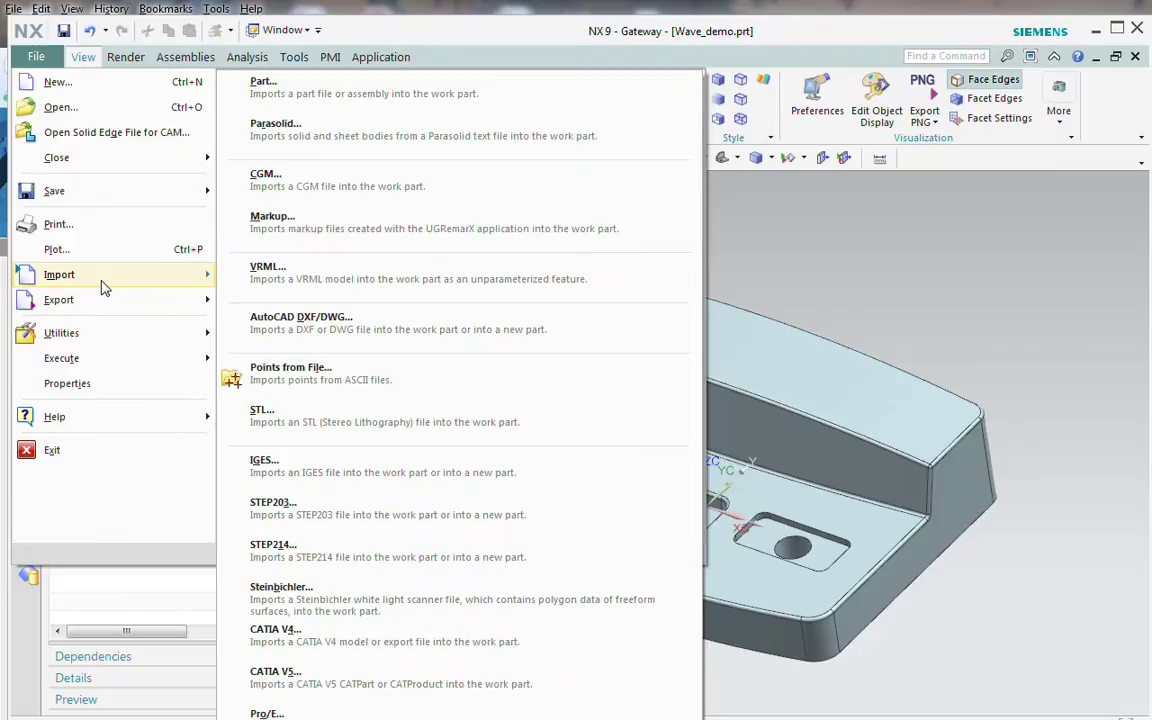
click(298, 480)
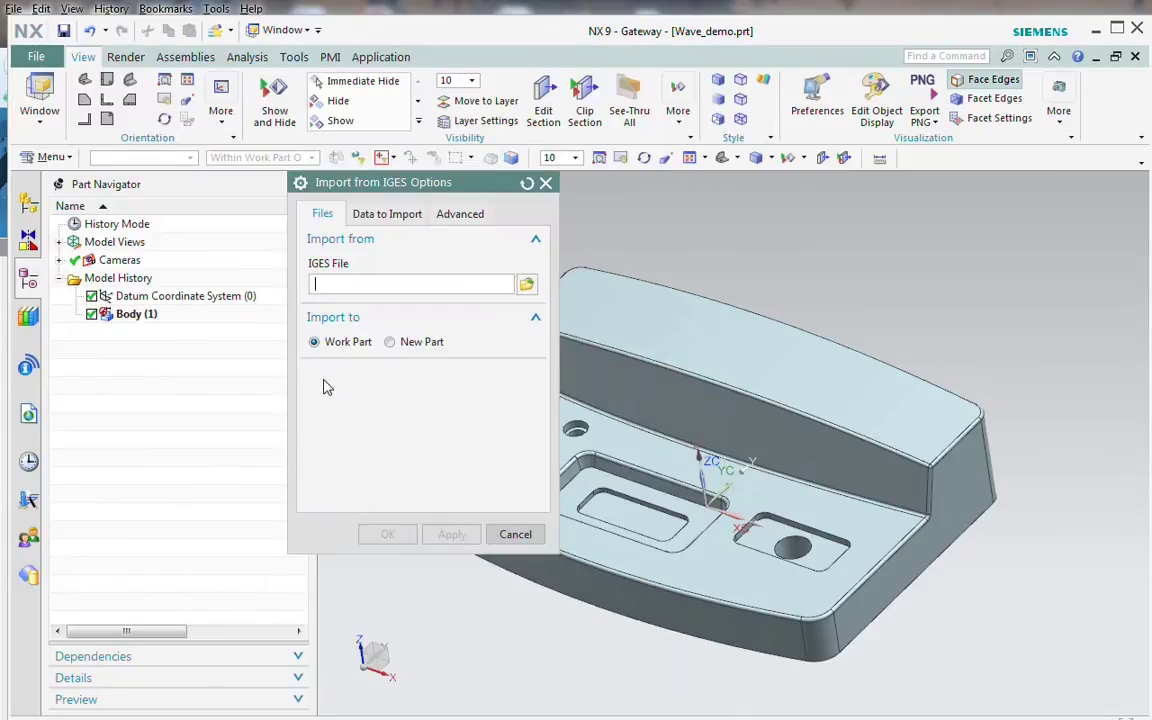
click(526, 284)
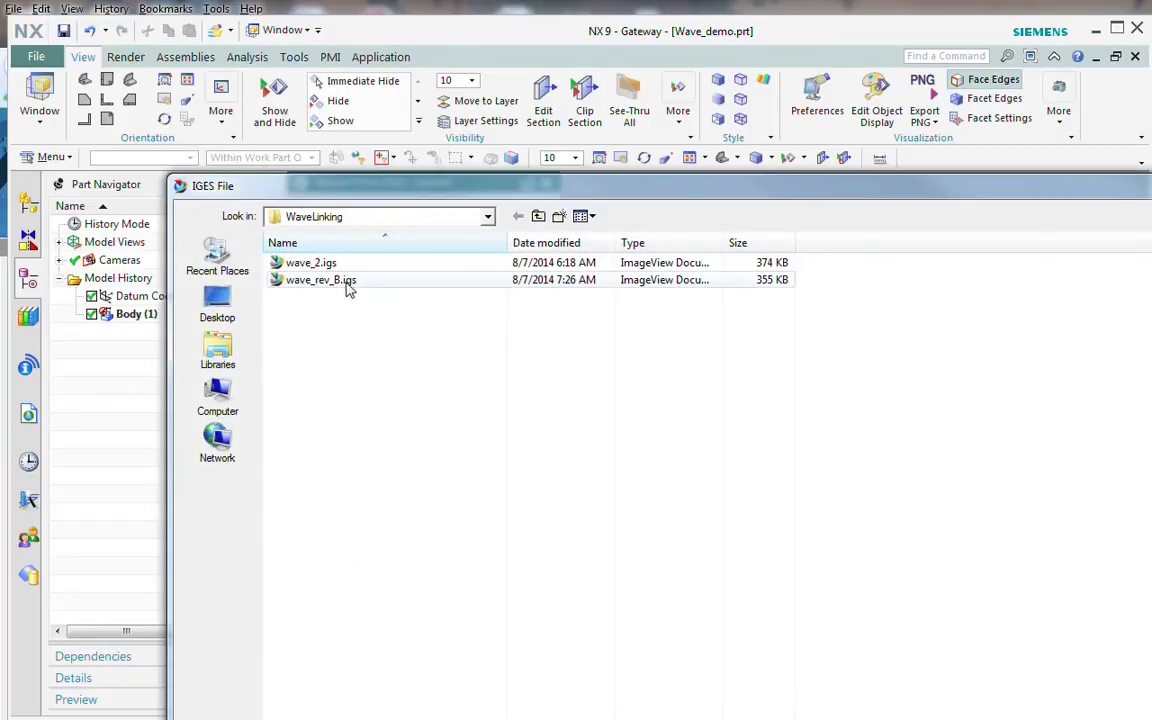
click(296, 284)
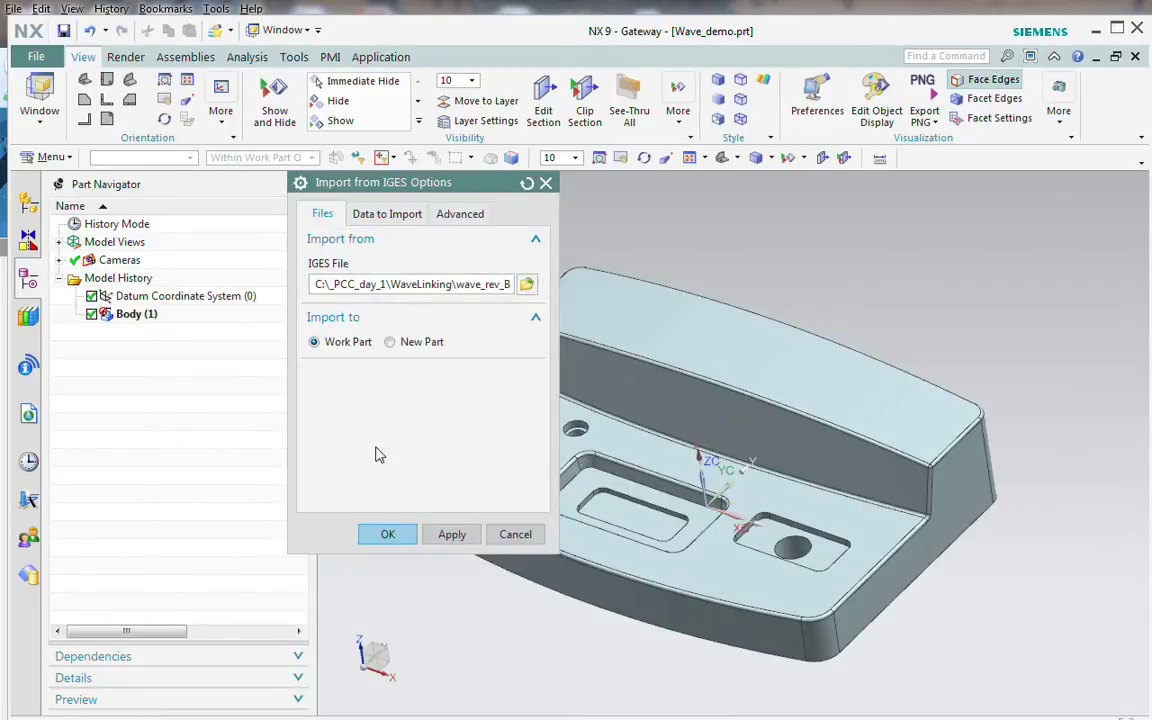
click(388, 535)
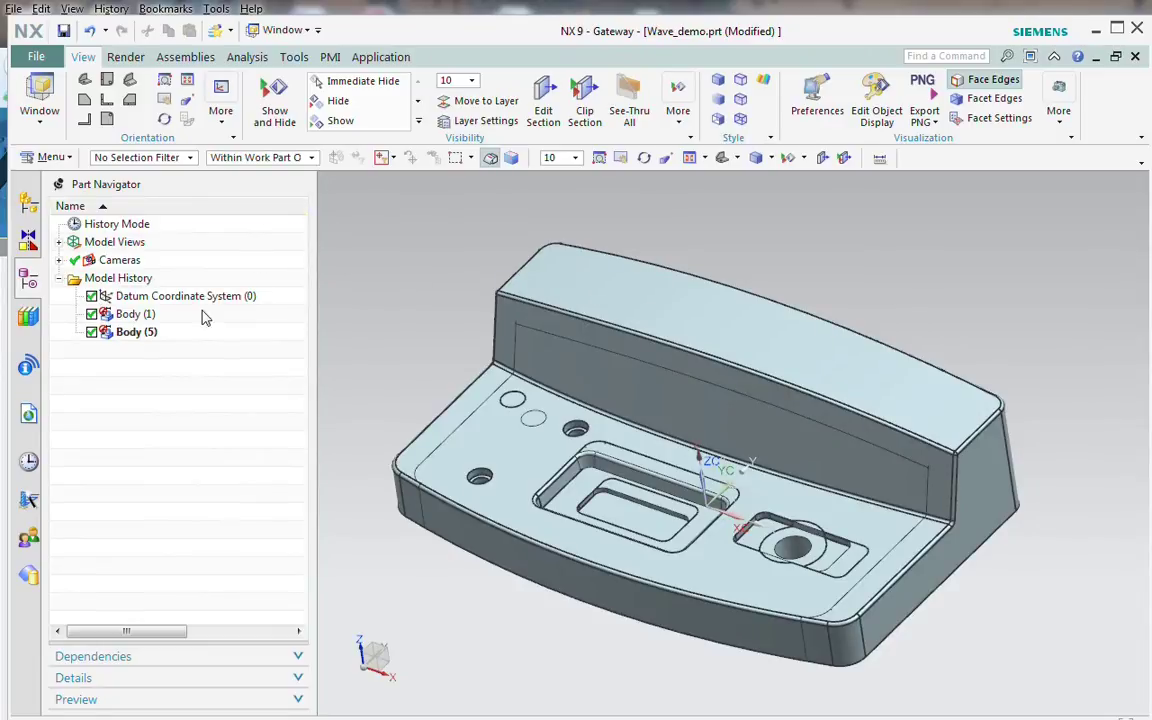
Step: Highlight Body (1) and Body (5) to tell the original from the imported geometry
click(139, 315)
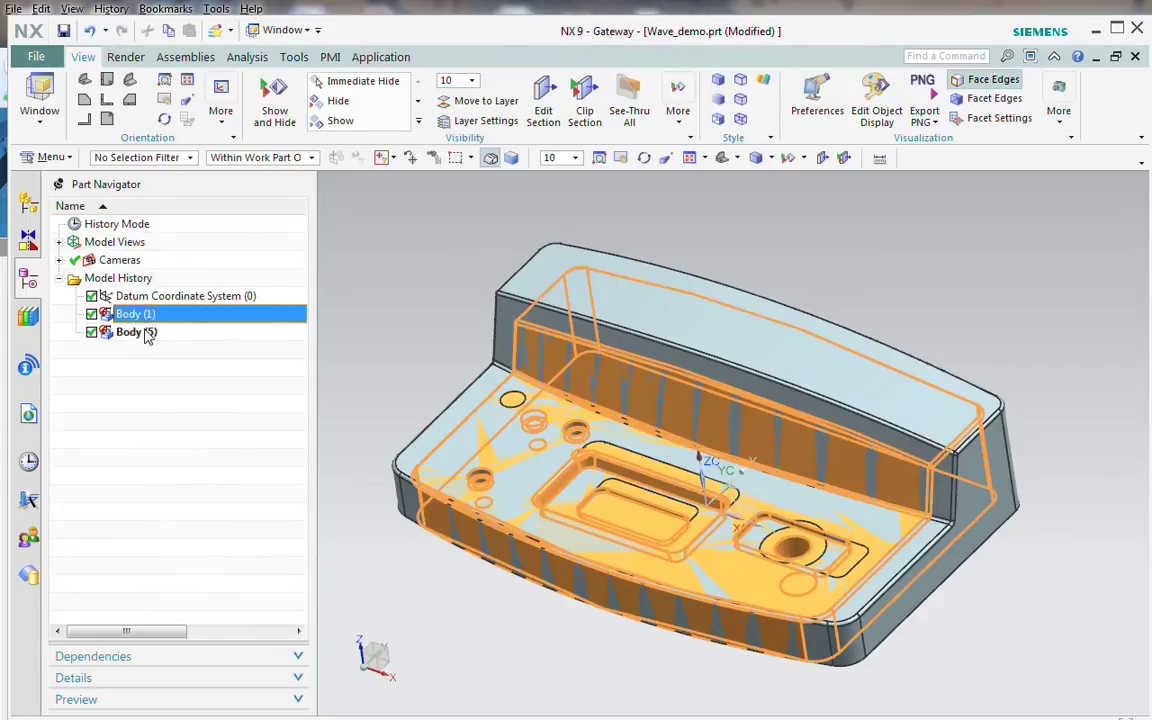
click(140, 333)
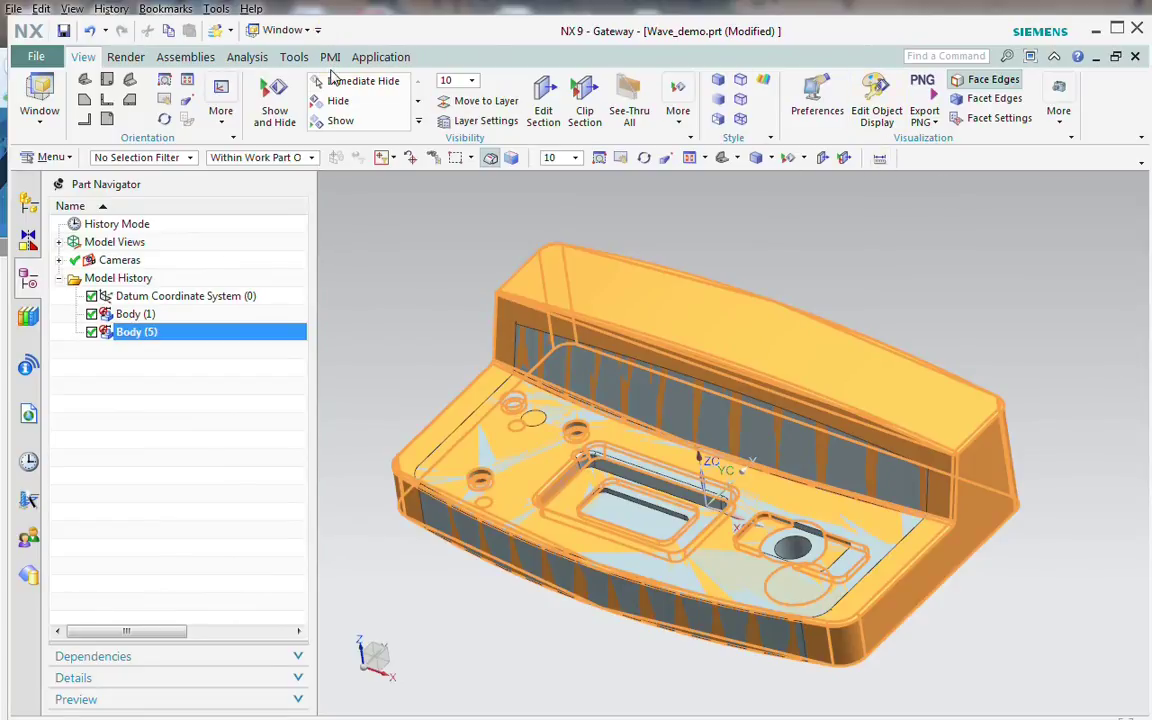
click(198, 486)
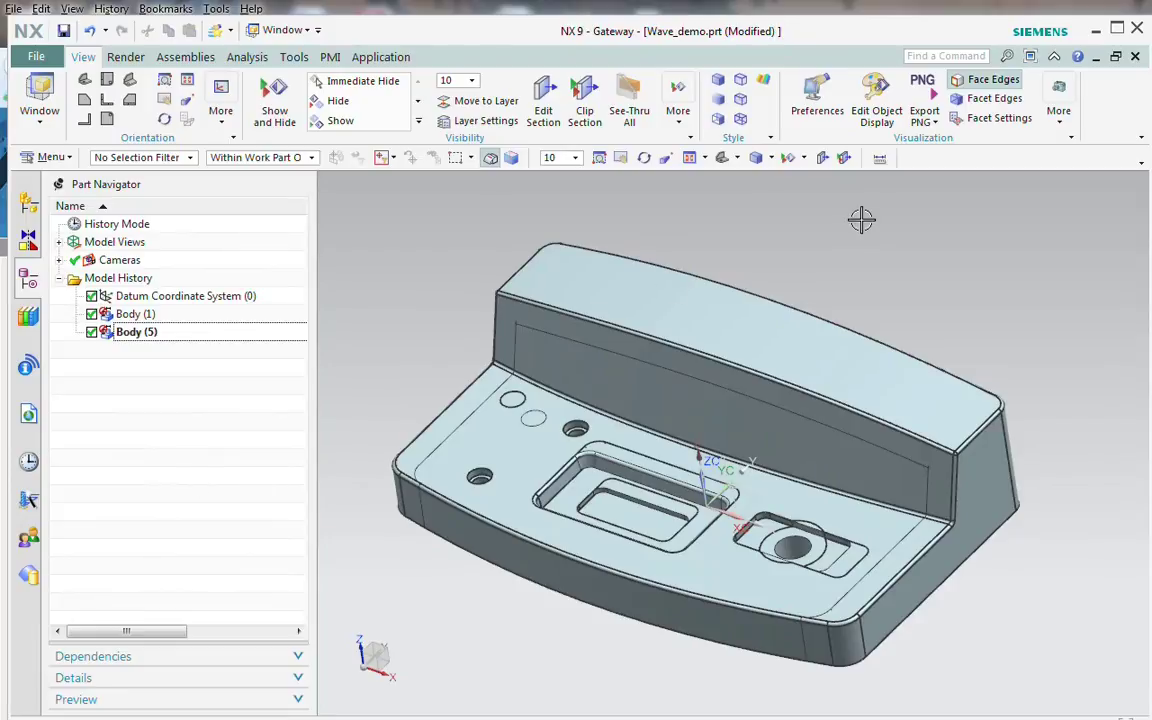
click(775, 197)
Step: Move the imported solid body to layer 5
click(483, 103)
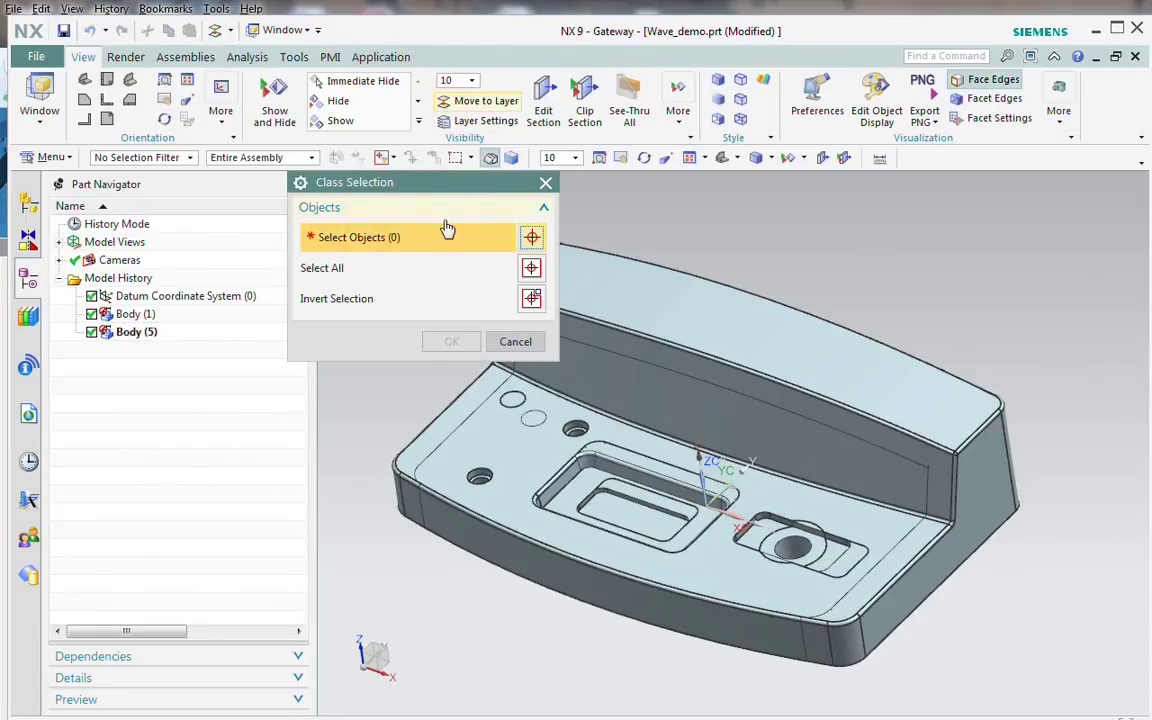
click(445, 398)
click(447, 342)
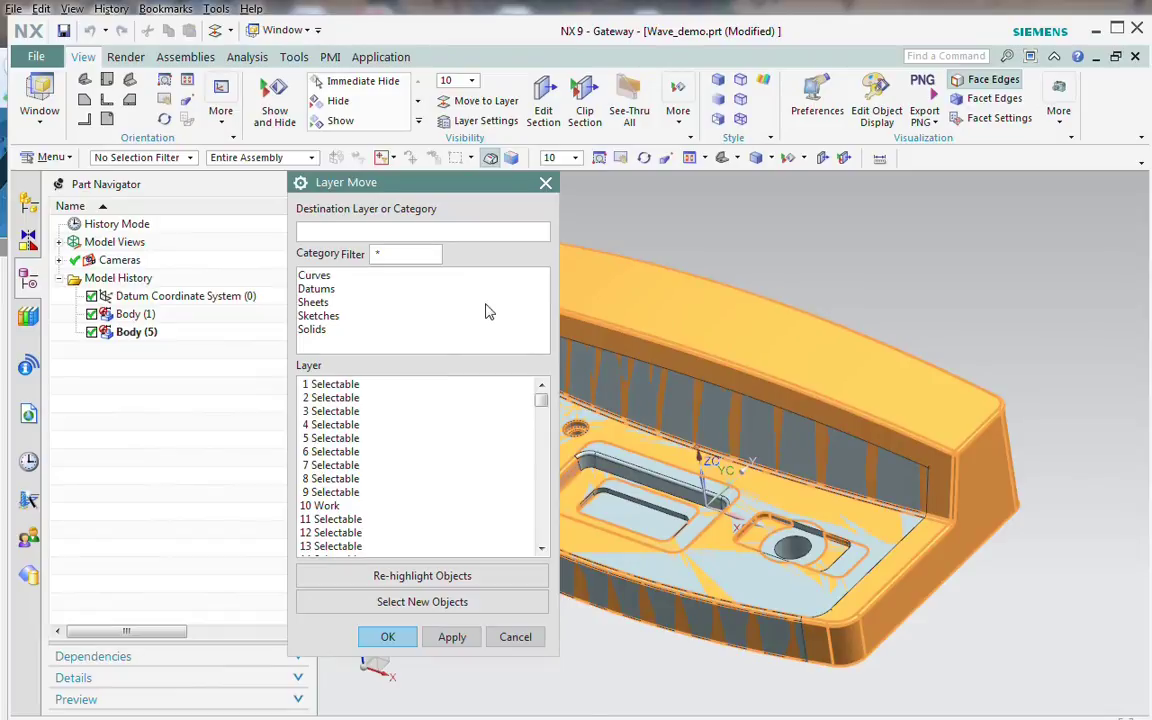
click(390, 637)
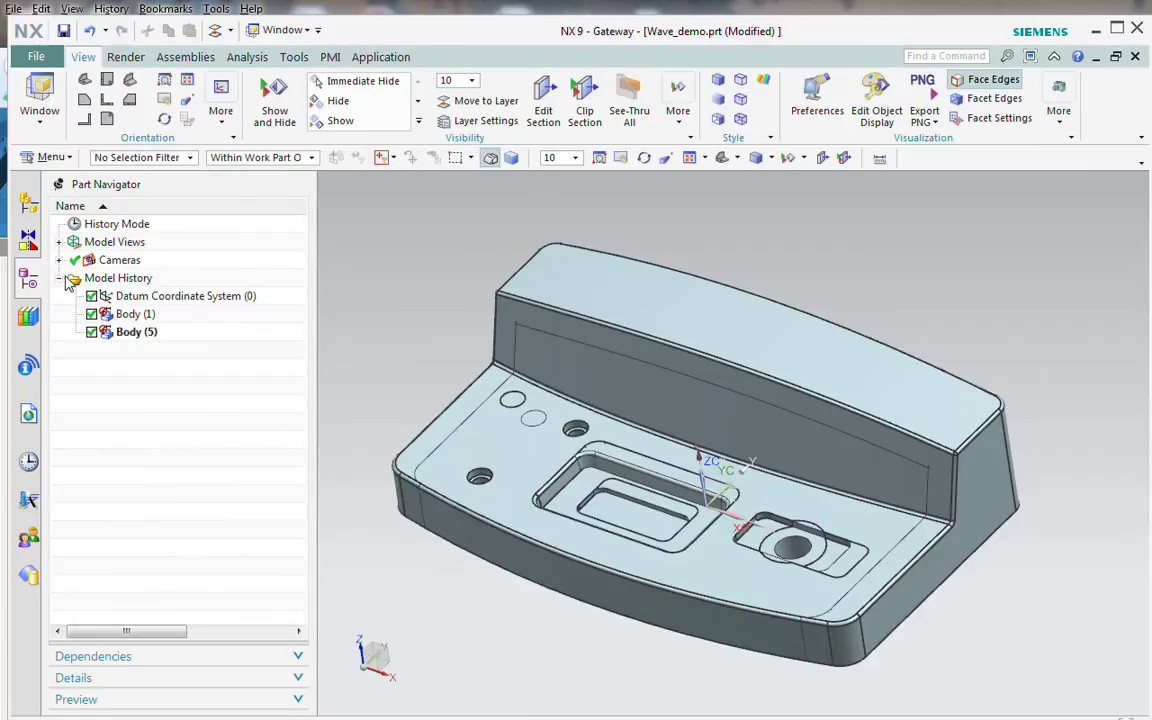
Step: Display the parent wave_machining assembly and make it the work part
click(31, 202)
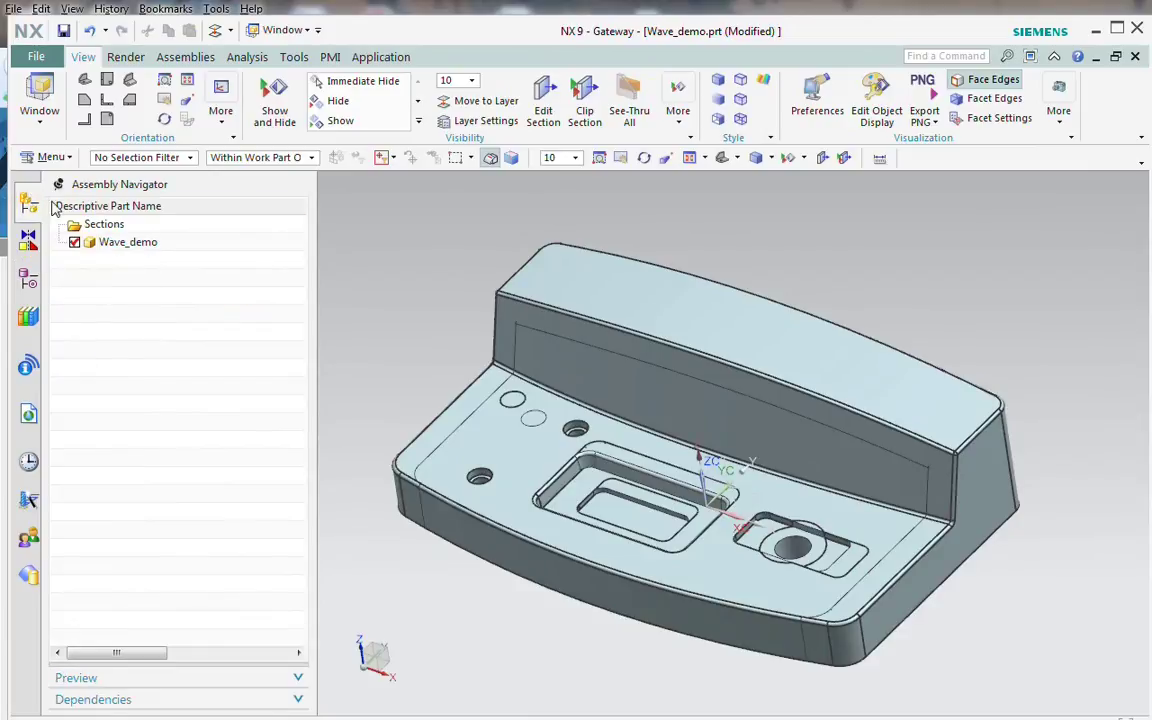
right_click(134, 253)
mouse_move(185, 266)
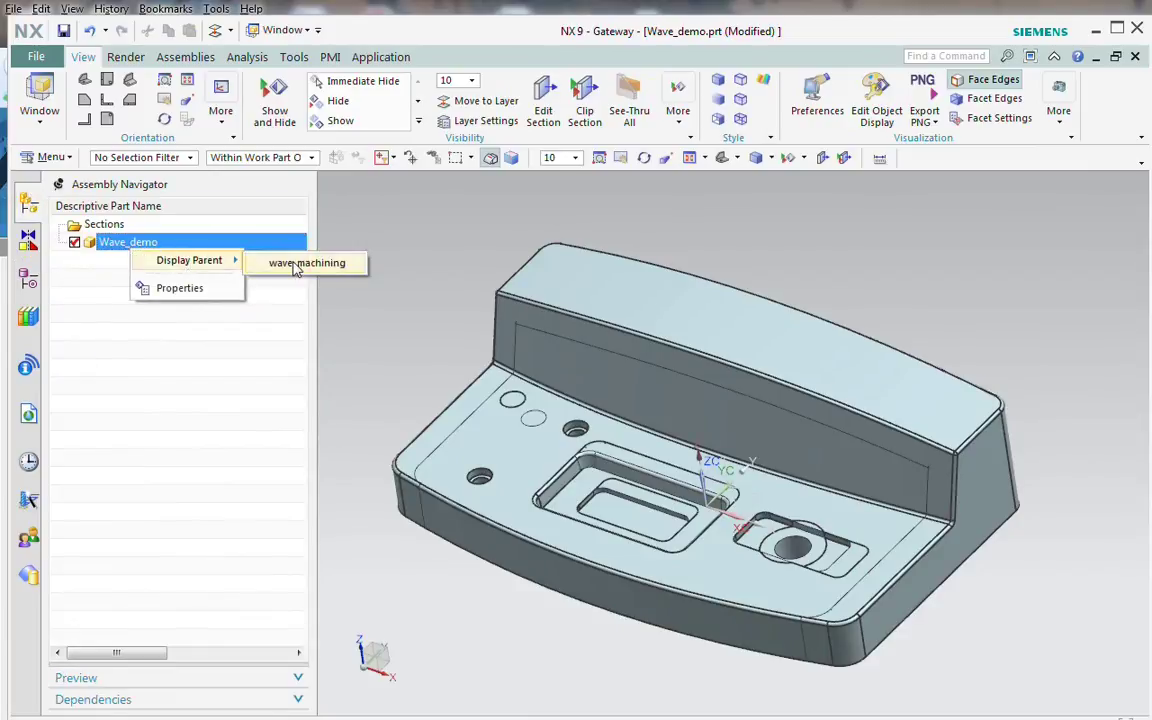
click(306, 262)
double_click(238, 236)
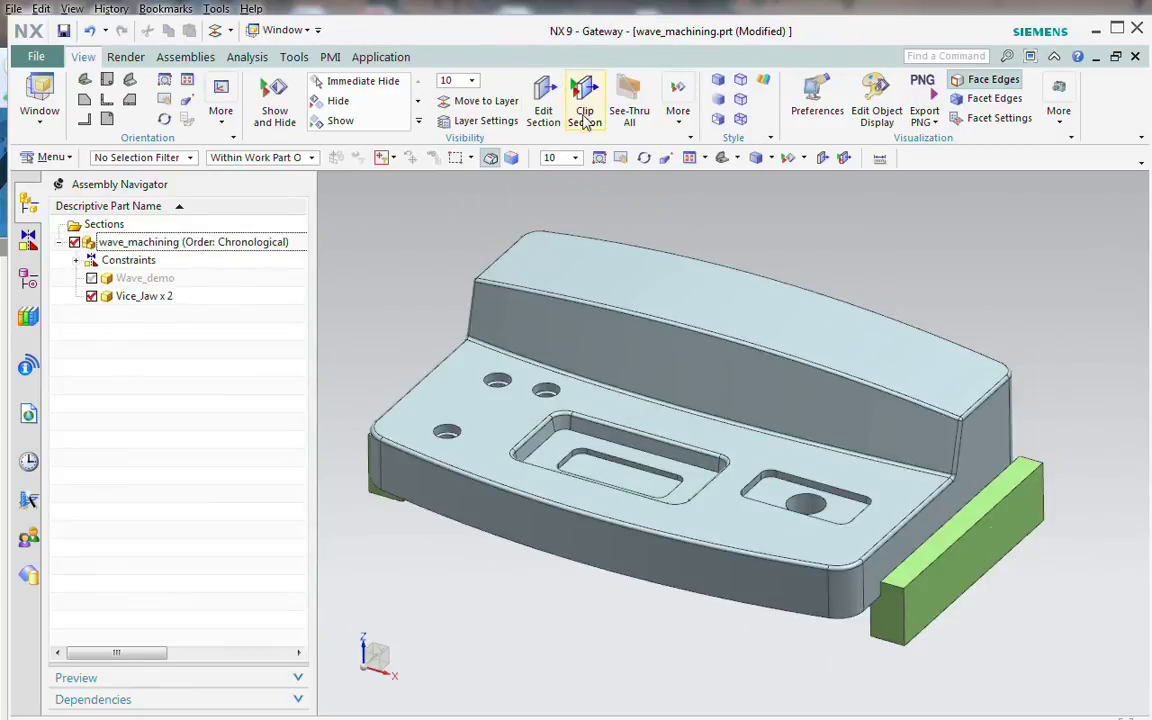
Step: Show the Wave_demo component again and orbit to view it with the vise jaws
click(486, 119)
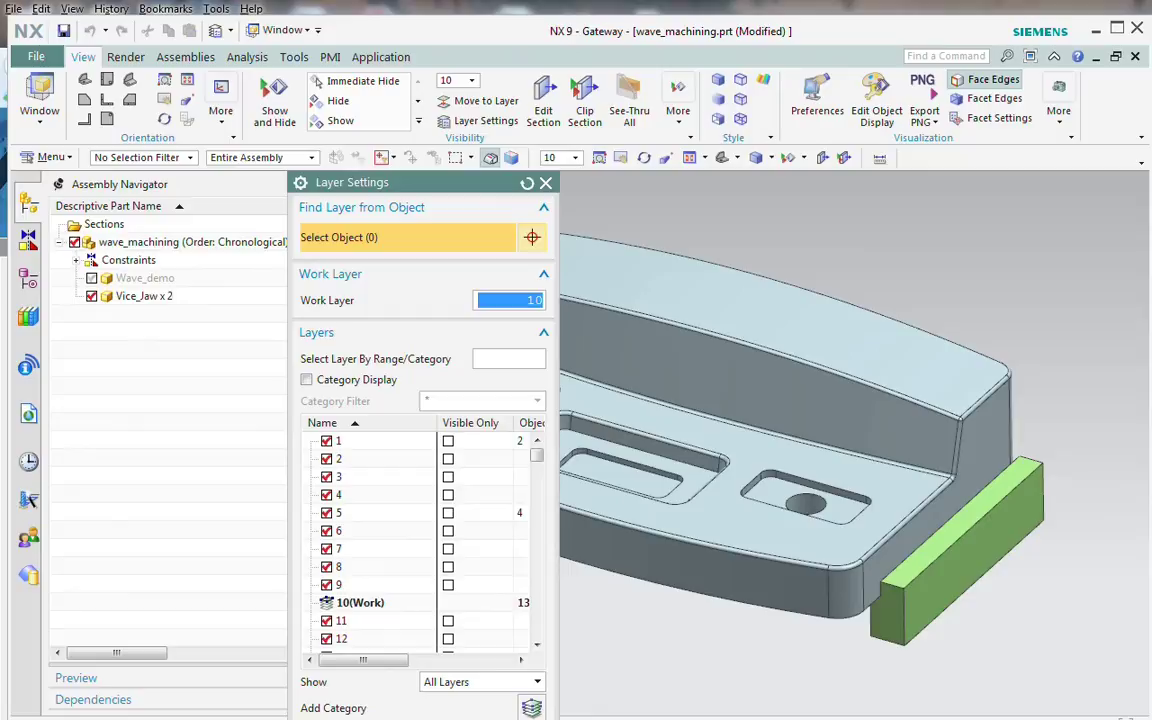
key(Escape)
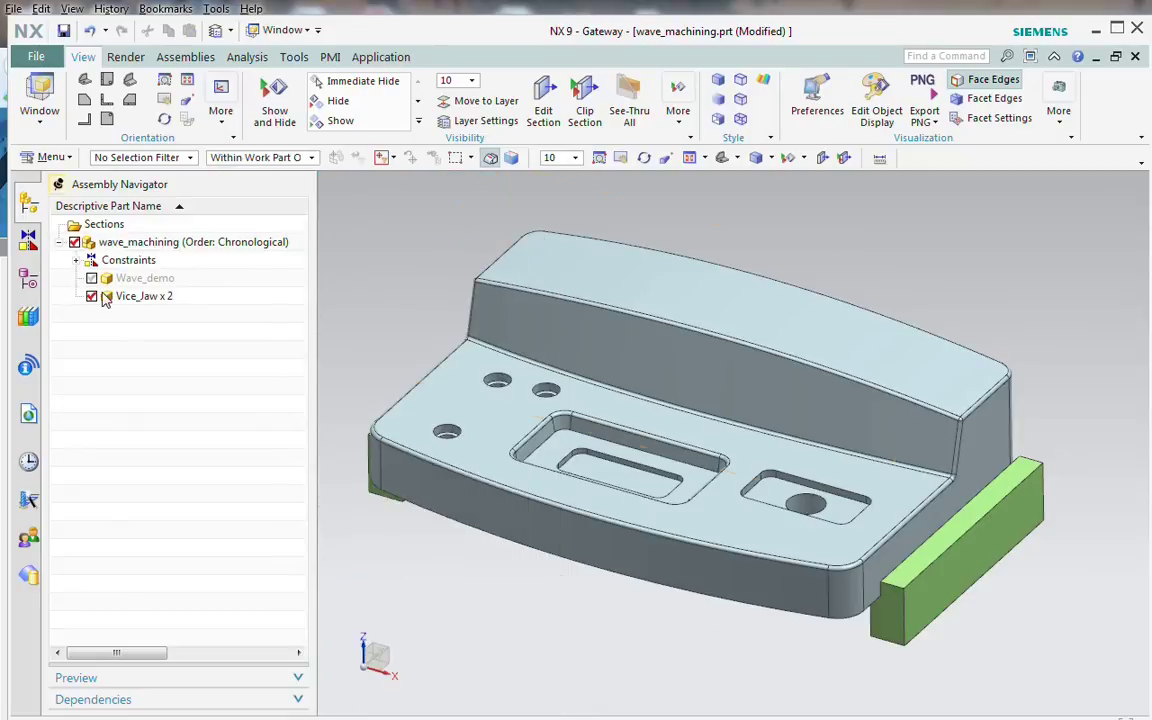
click(91, 278)
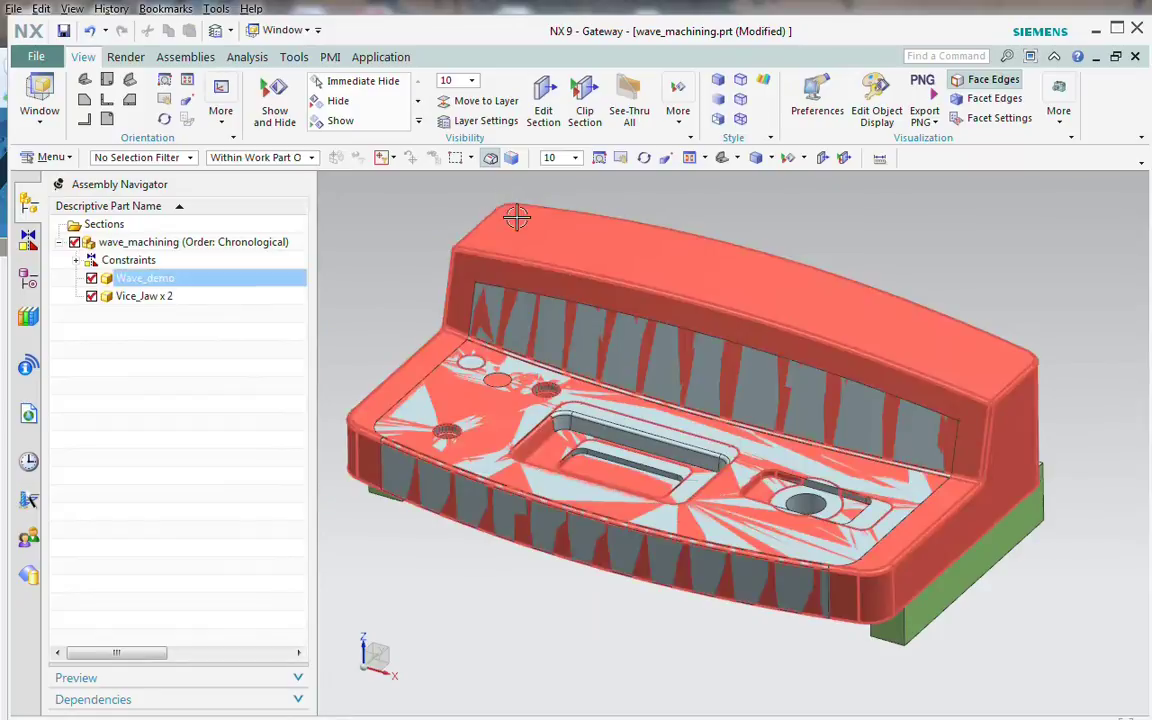
scroll(420, 268, down, 1)
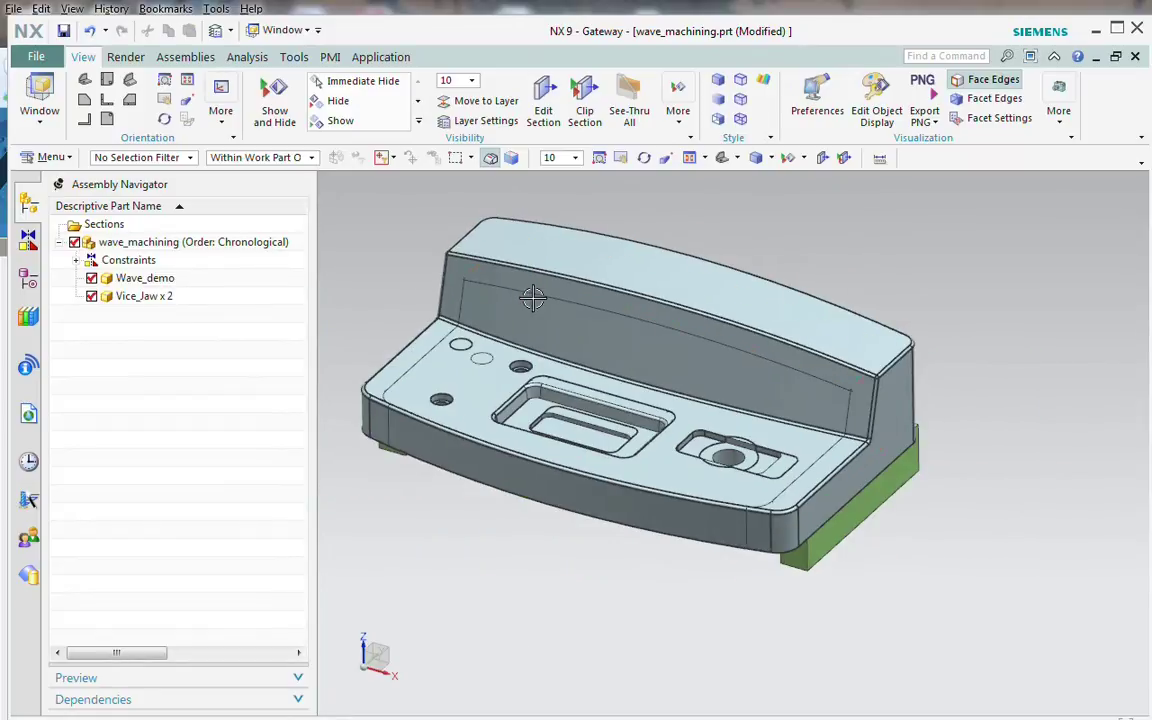
mouse_move(1029, 386)
middle_down()
mouse_move(1047, 303)
mouse_move(1034, 401)
mouse_move(897, 301)
mouse_move(905, 288)
middle_up()
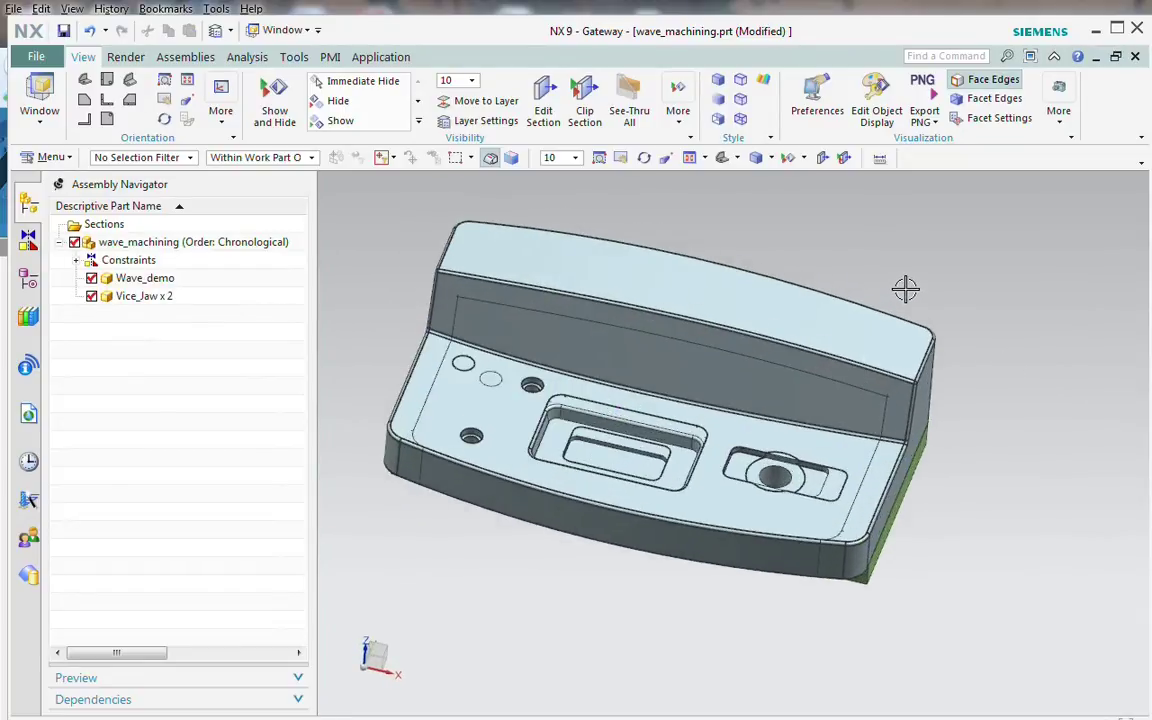
middle_drag(949, 329, 921, 370)
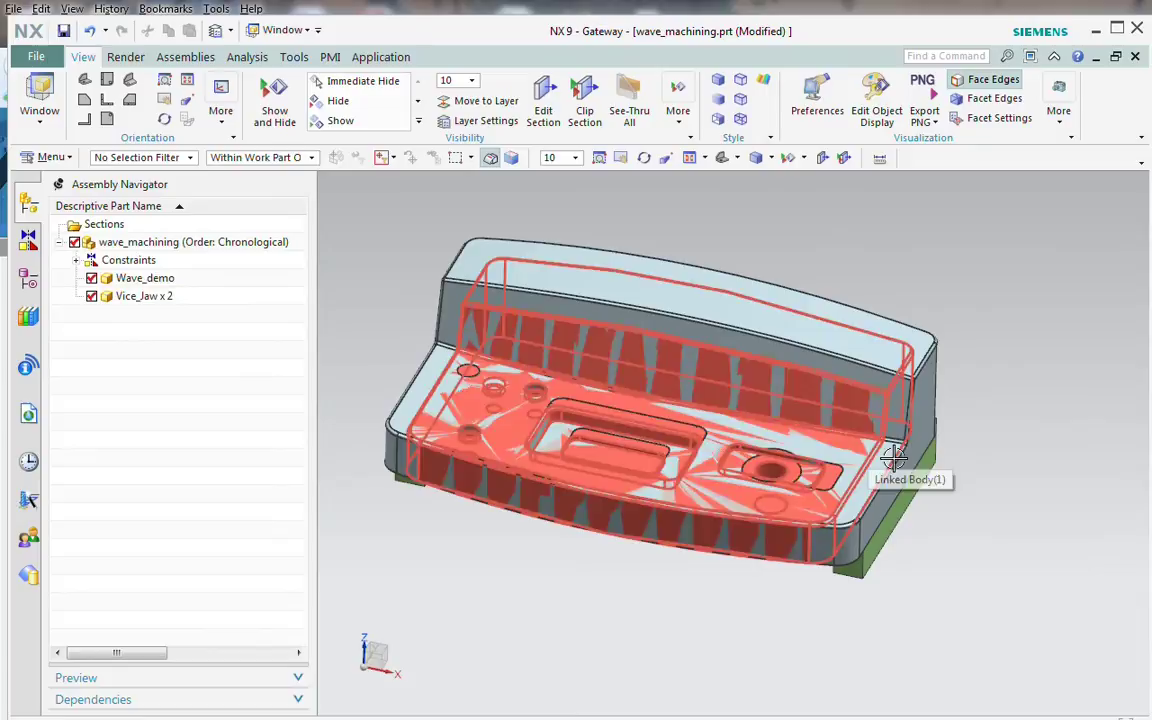
middle_drag(951, 483, 972, 445)
middle_drag(985, 319, 946, 373)
scroll(548, 391, up, 3)
scroll(470, 398, down, 3)
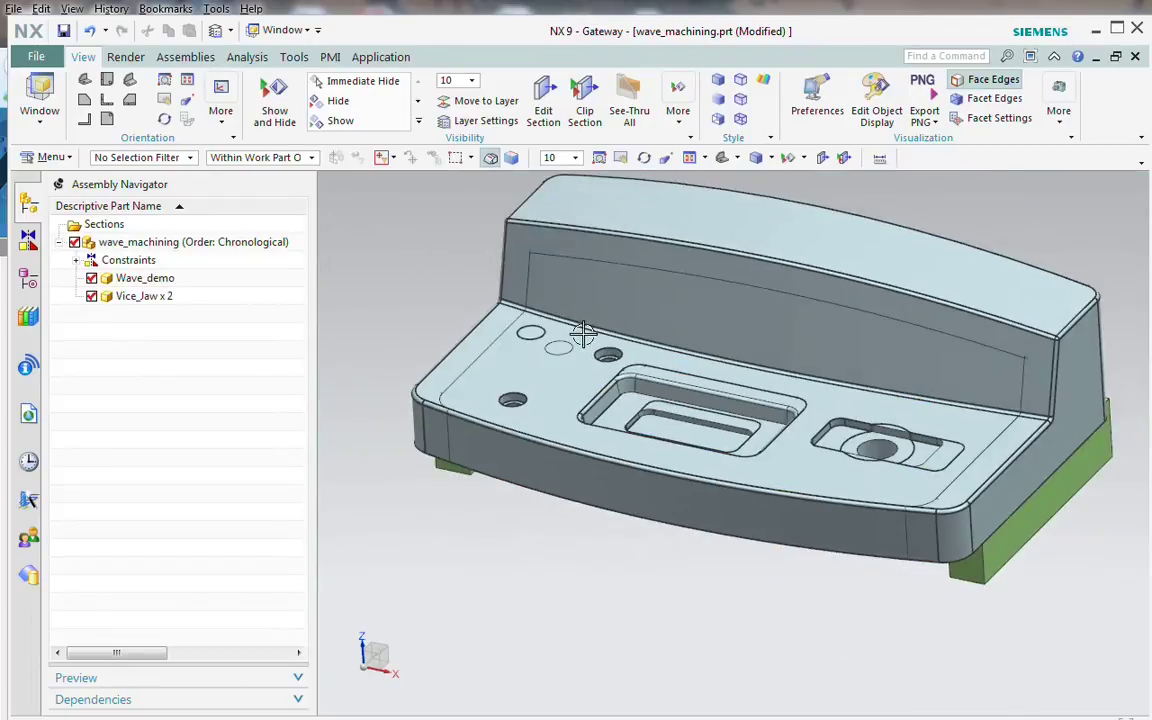
middle_drag(581, 329, 571, 360)
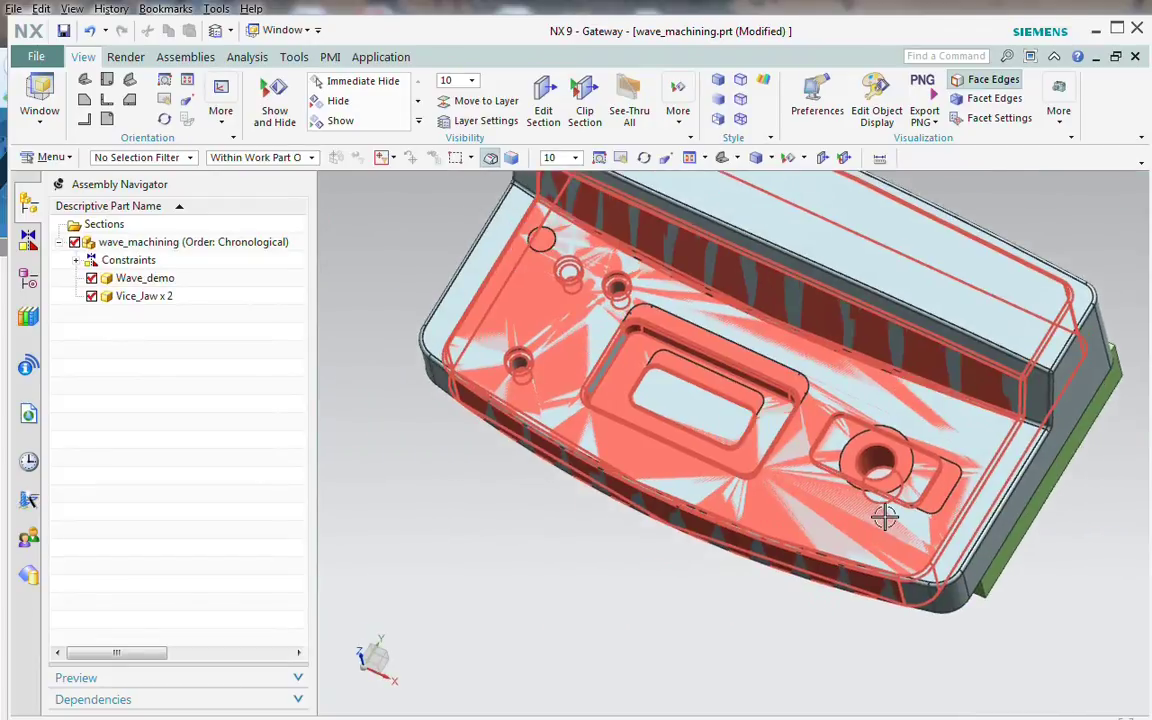
scroll(880, 470, up, 2)
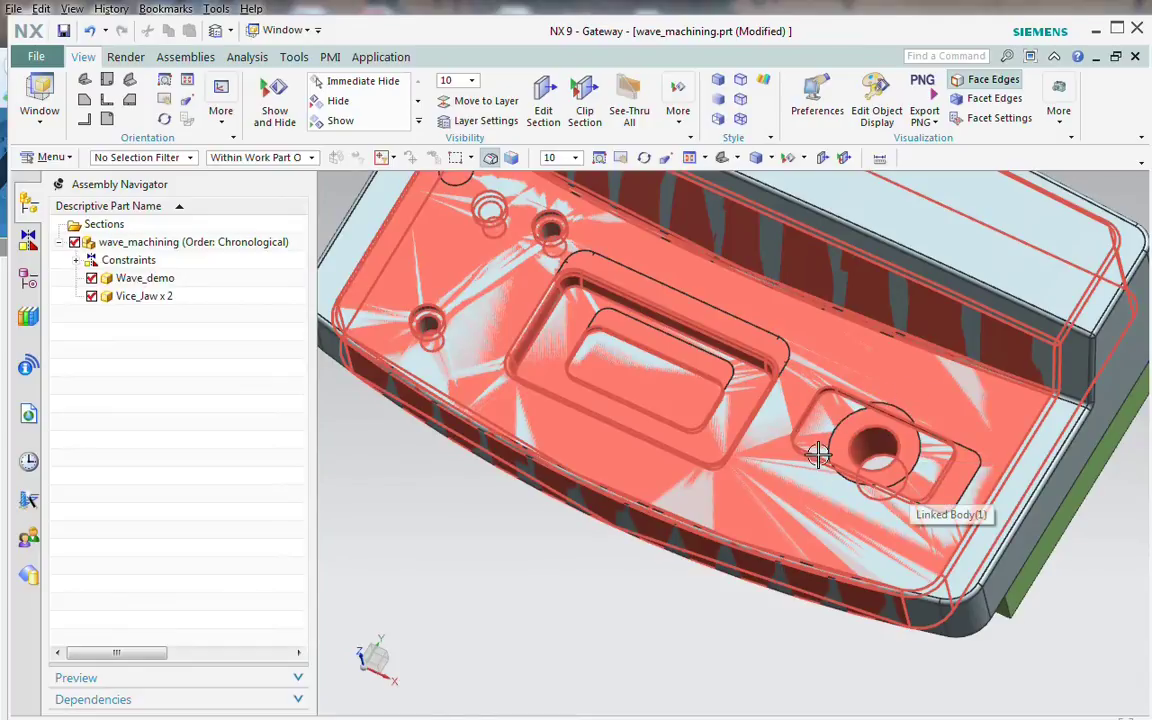
mouse_move(826, 422)
middle_down()
mouse_move(560, 470)
mouse_move(517, 607)
mouse_move(535, 576)
mouse_move(519, 586)
mouse_move(496, 496)
mouse_move(471, 458)
mouse_move(484, 472)
middle_up()
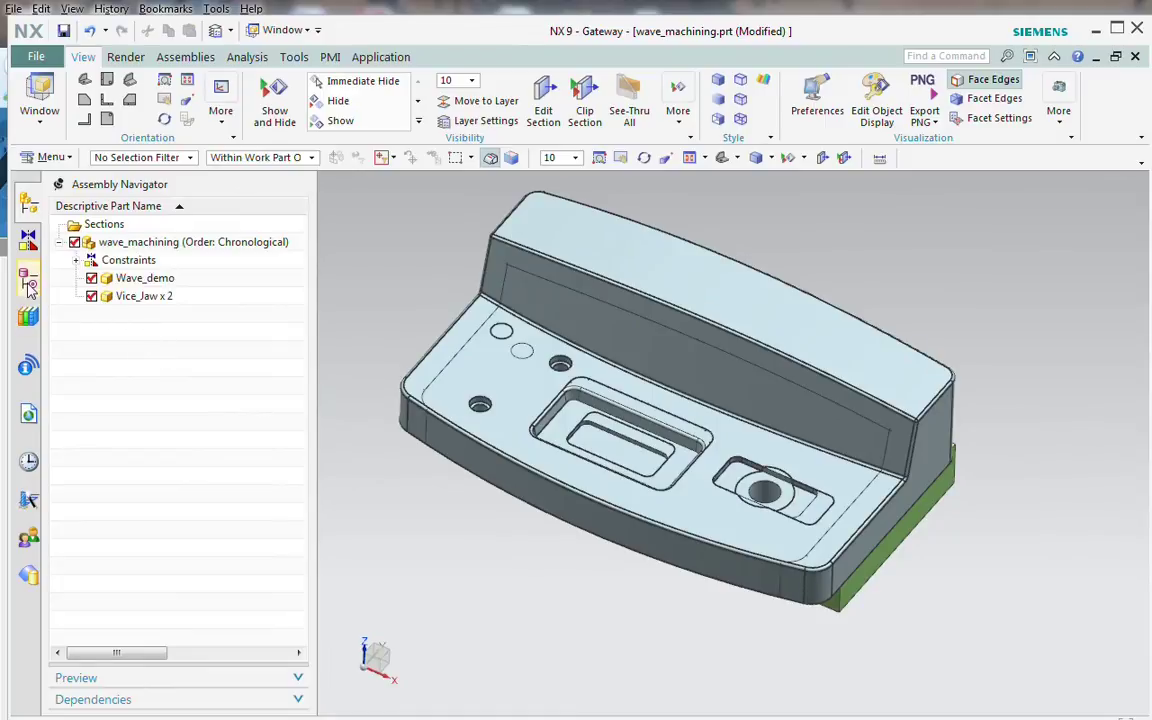
Step: Switch wave_machining to Modeling and bring up the Linked Body (1) feature's edit options
click(28, 279)
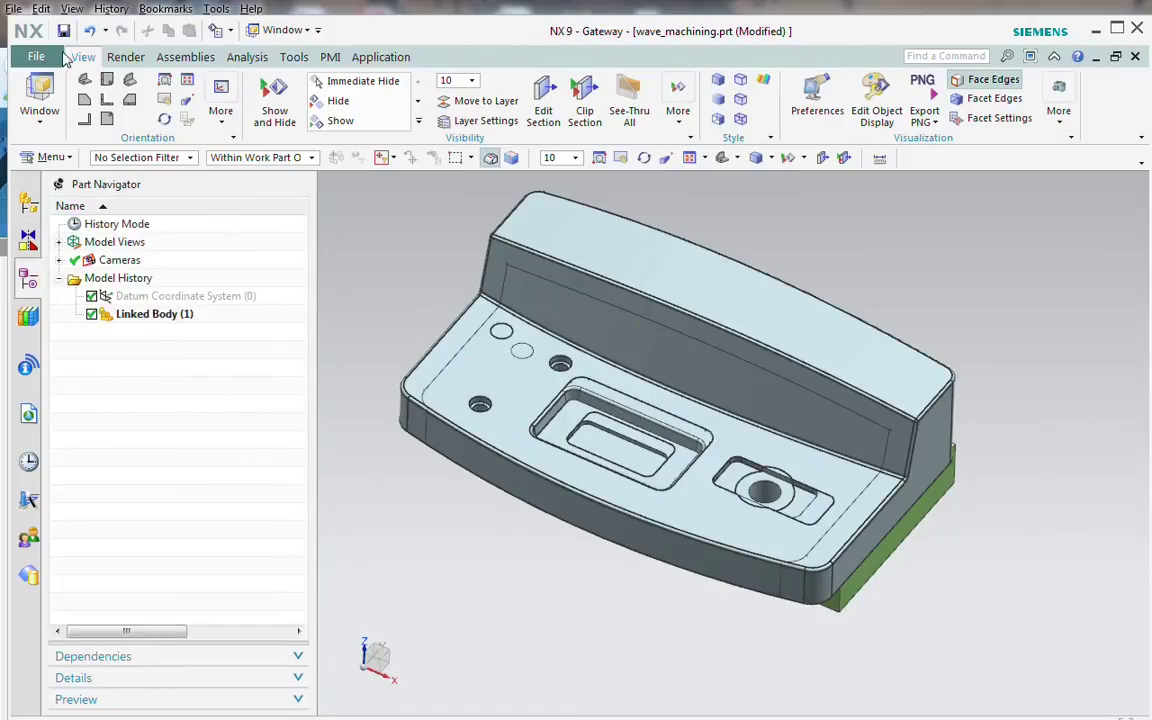
click(45, 62)
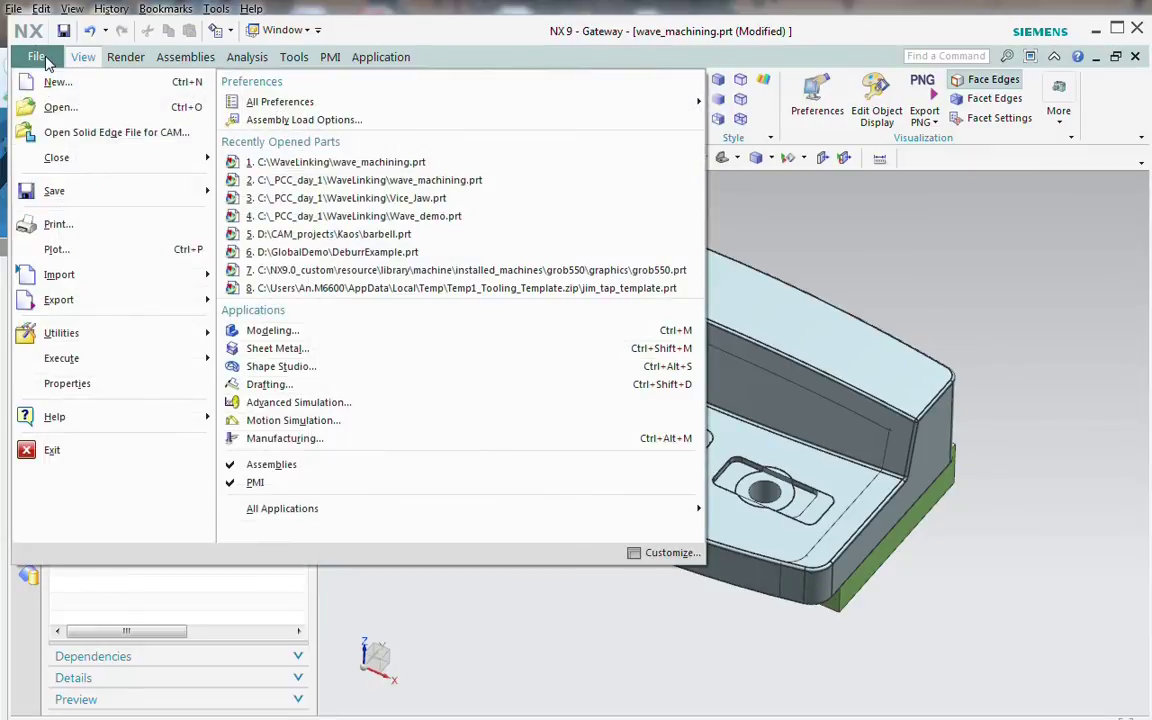
click(281, 333)
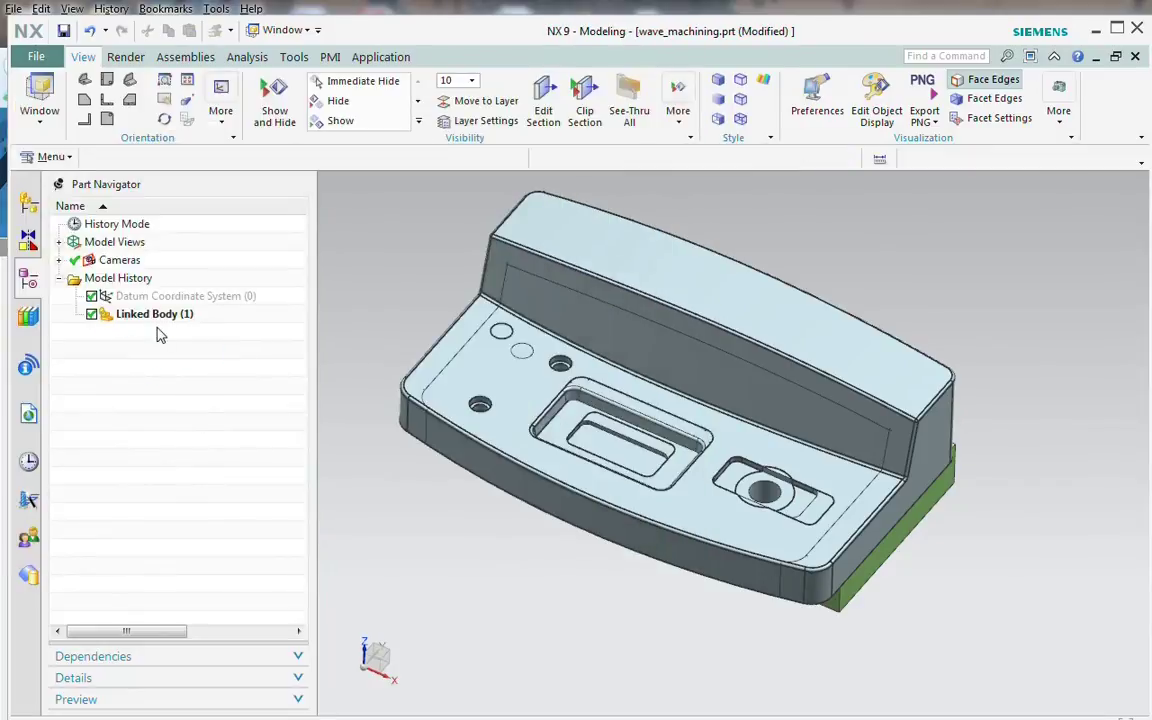
click(152, 331)
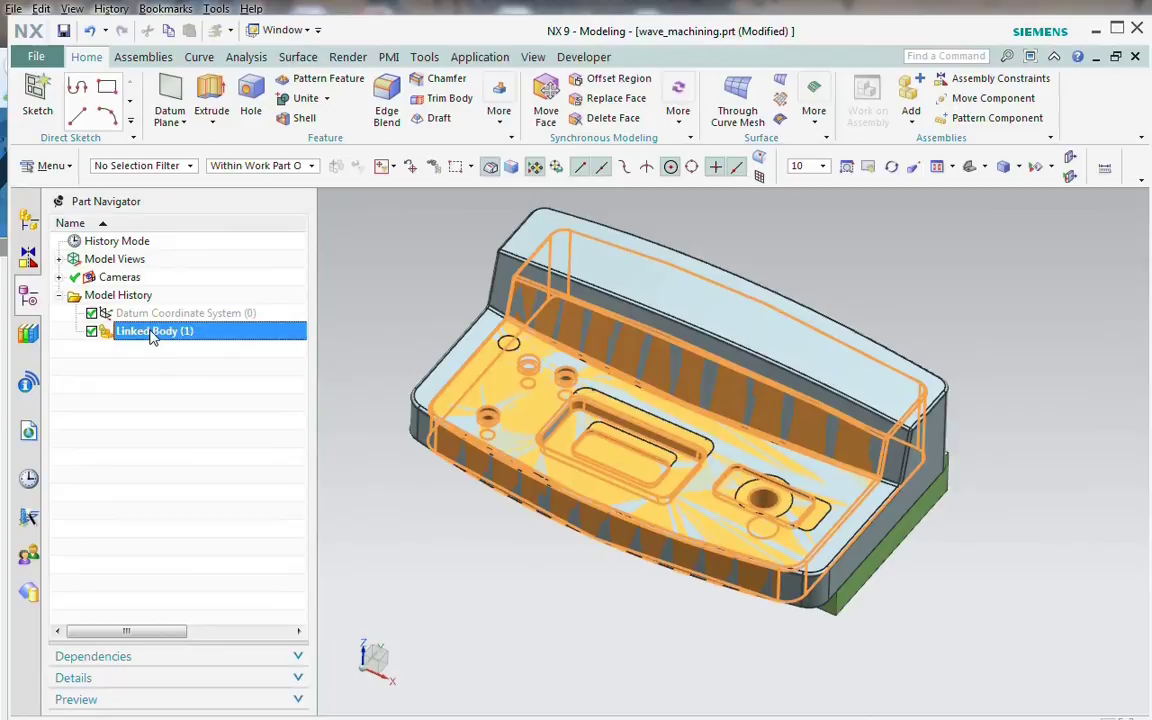
right_click(152, 336)
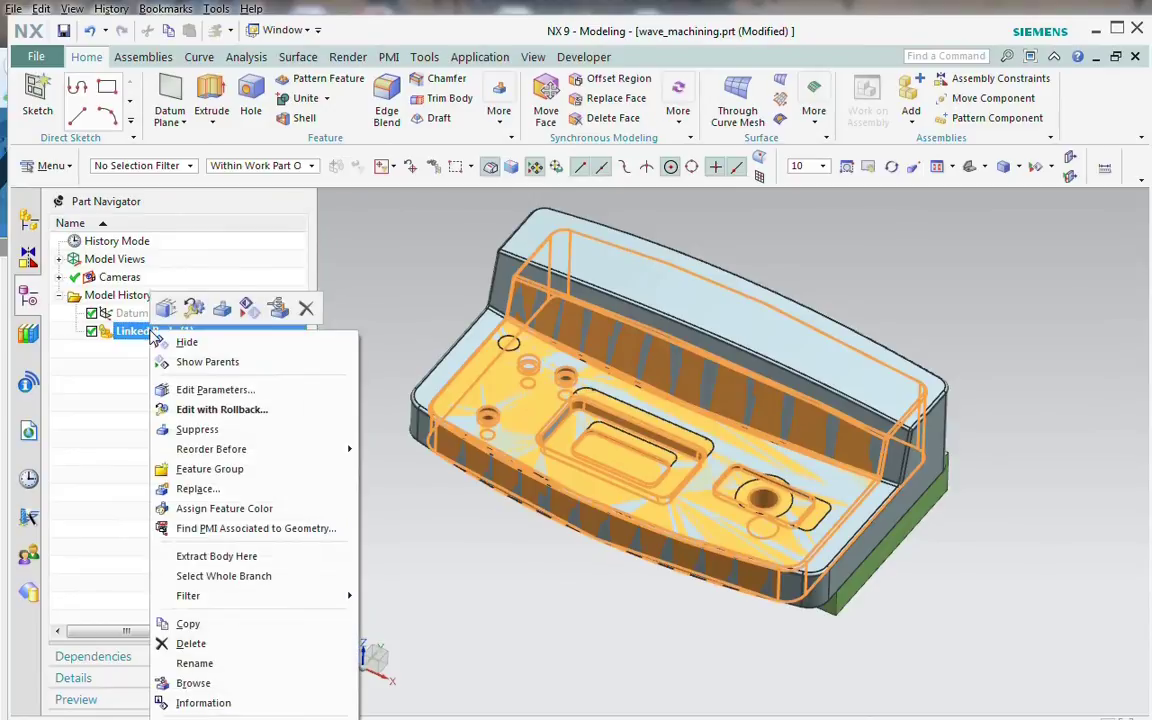
Step: Relink the Linked Body to the revised part's solid in WAVE Geometry Linker and launch Replacement Assistant
click(232, 391)
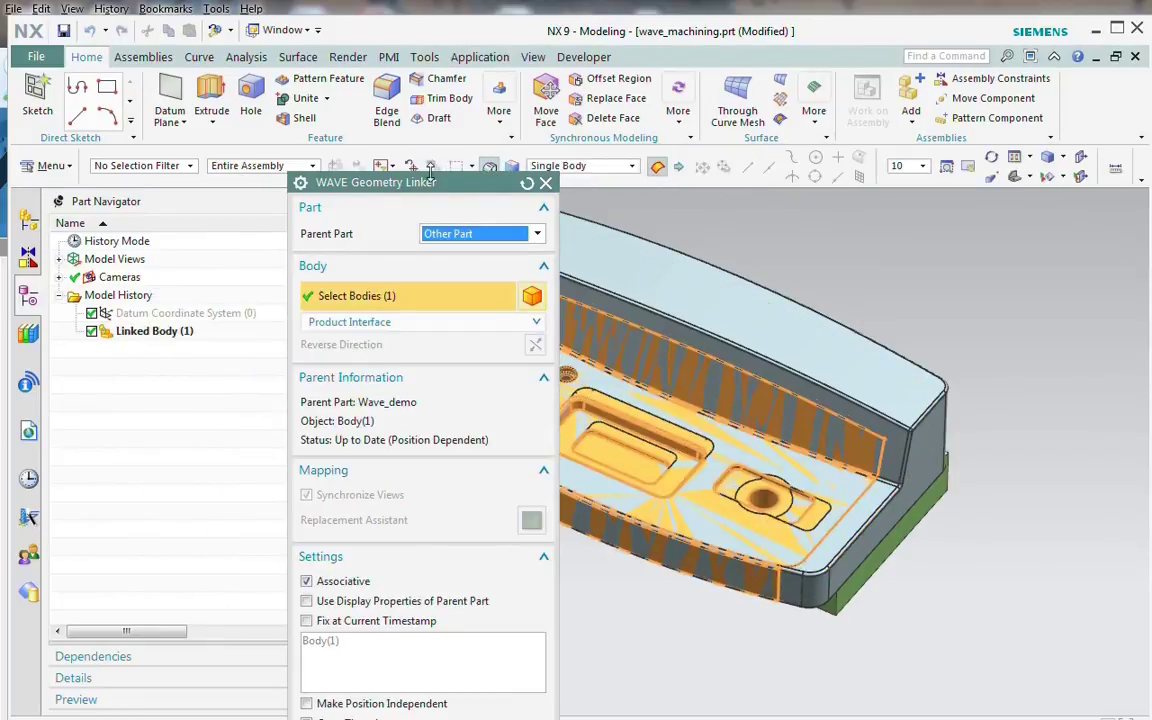
drag(423, 188, 226, 133)
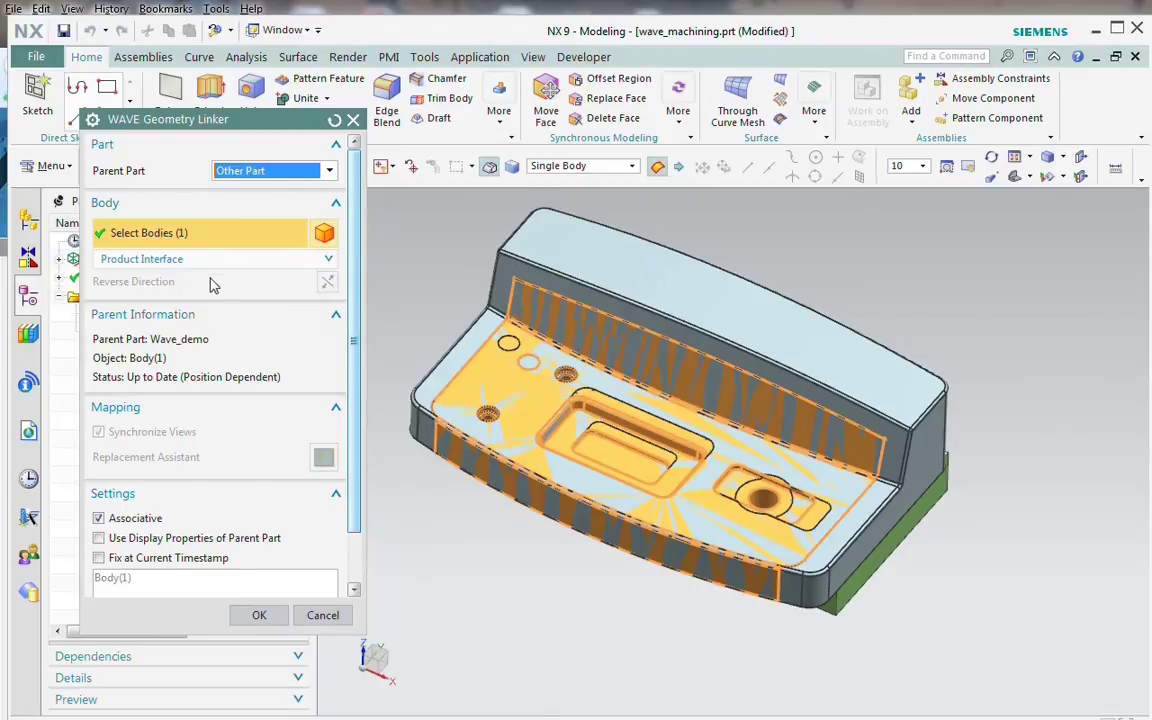
click(324, 234)
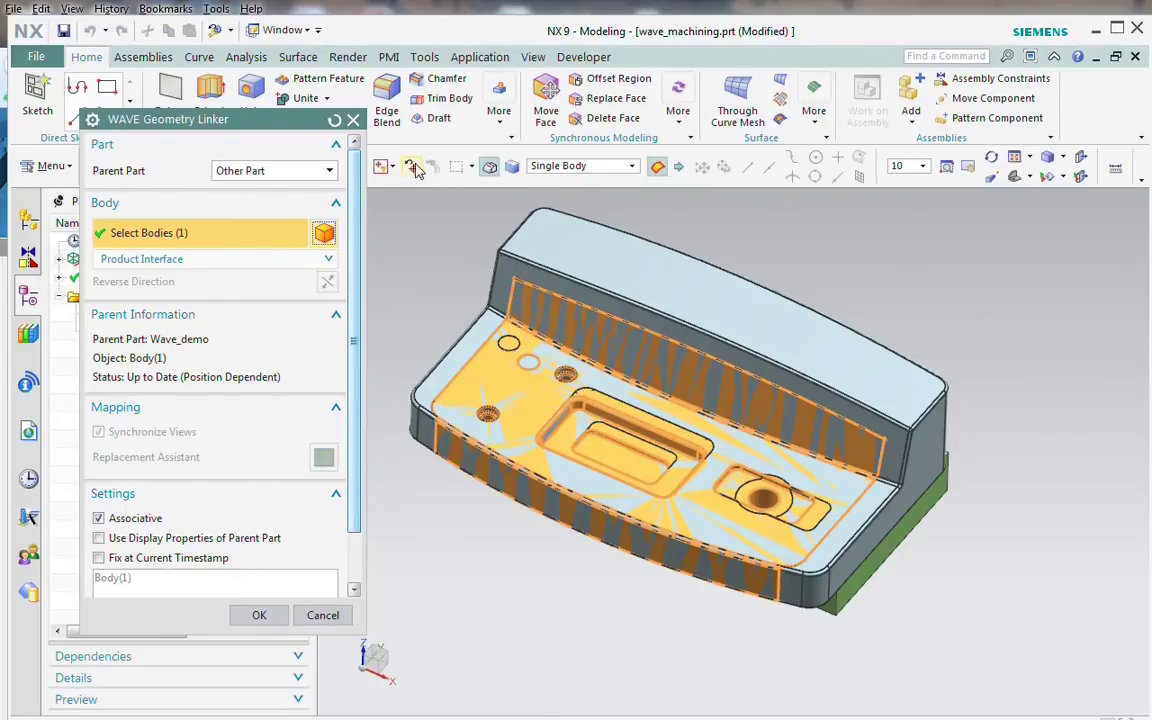
click(413, 170)
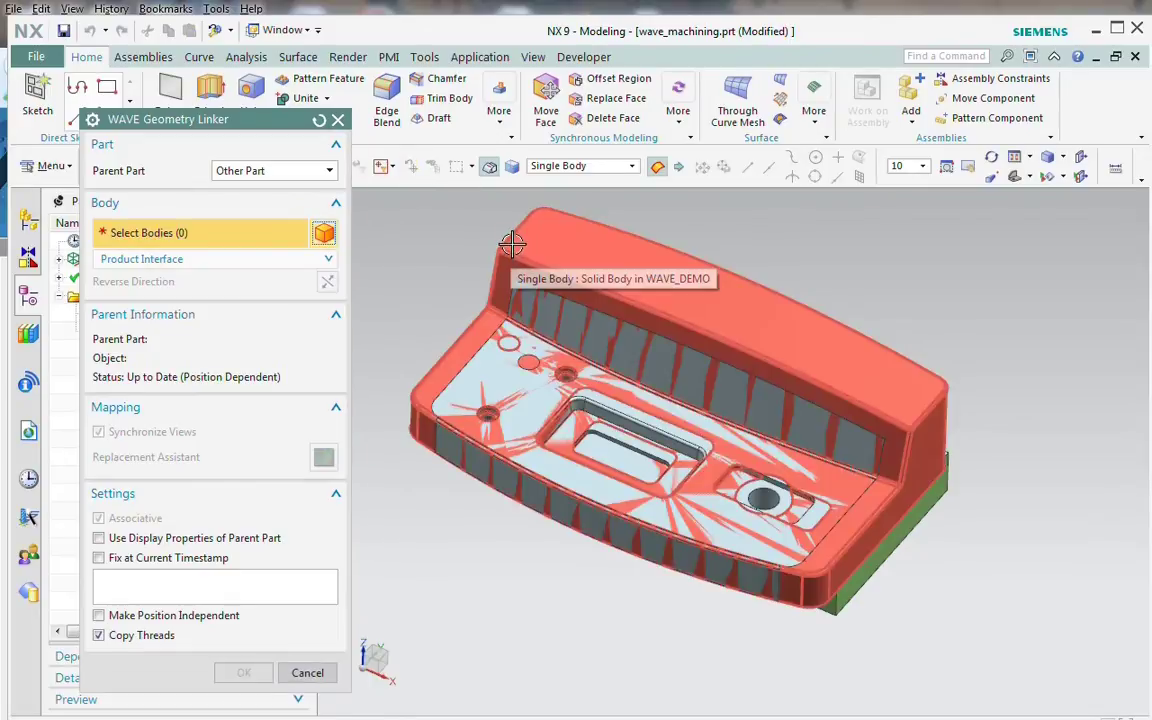
click(511, 244)
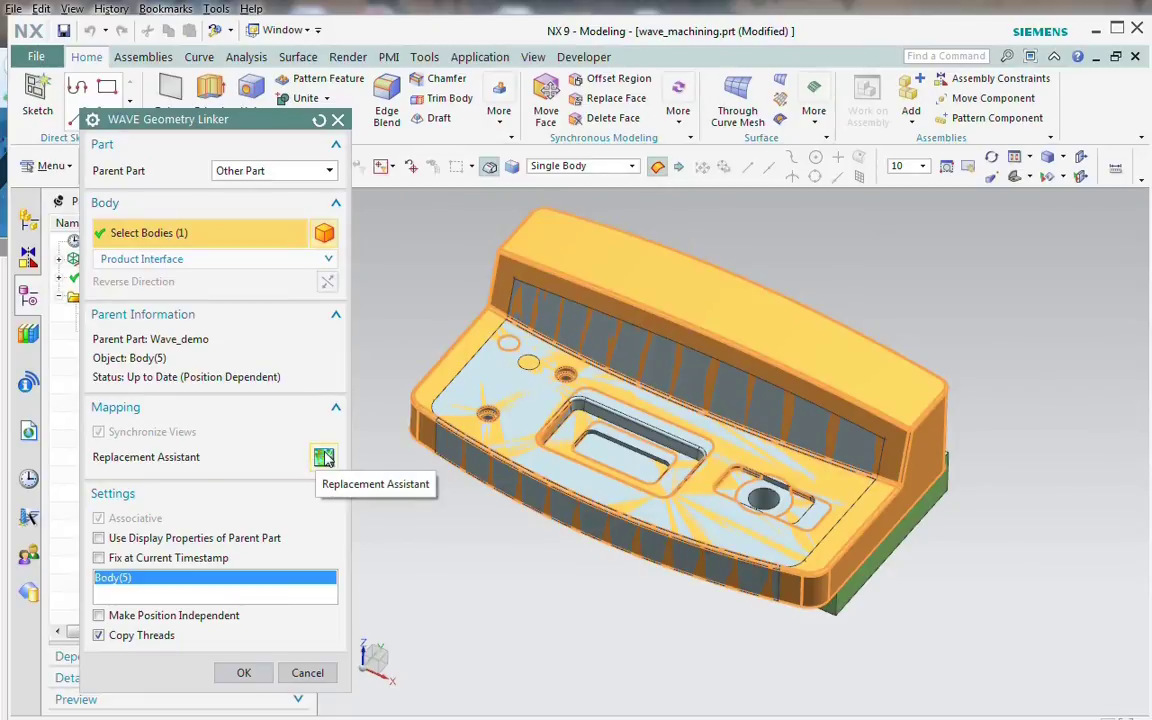
click(323, 457)
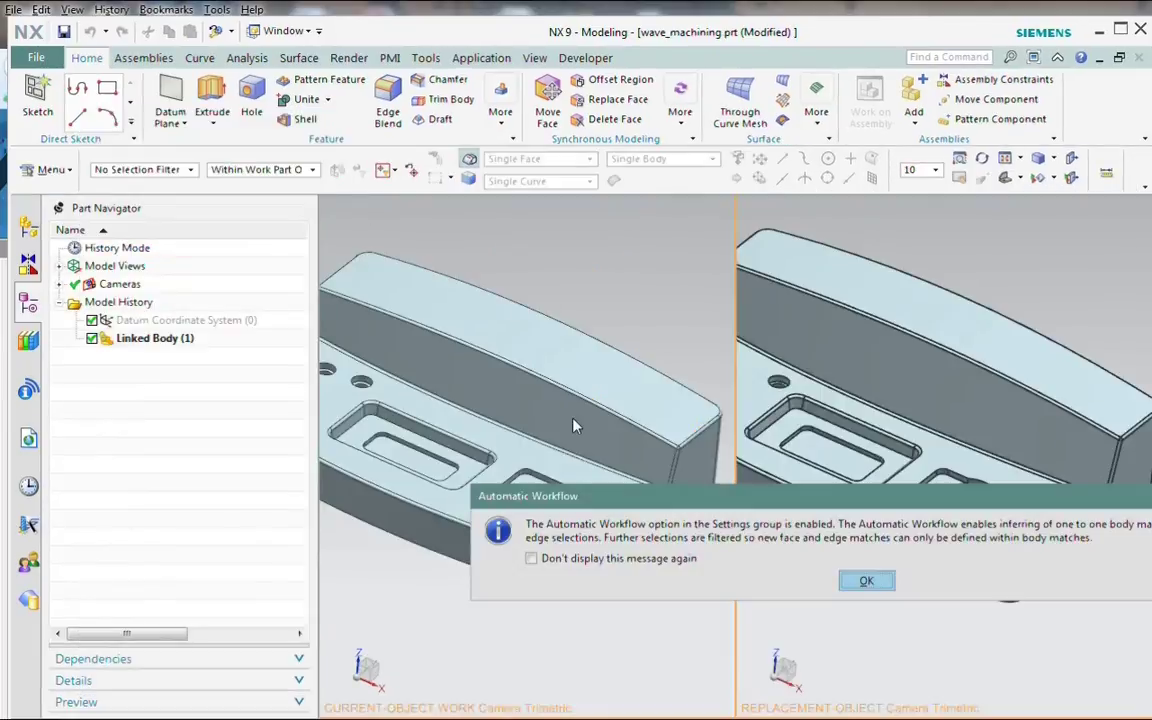
Step: Dismiss the workflow message, enable Synchronize Views, and orbit and fit both part viewports
click(868, 582)
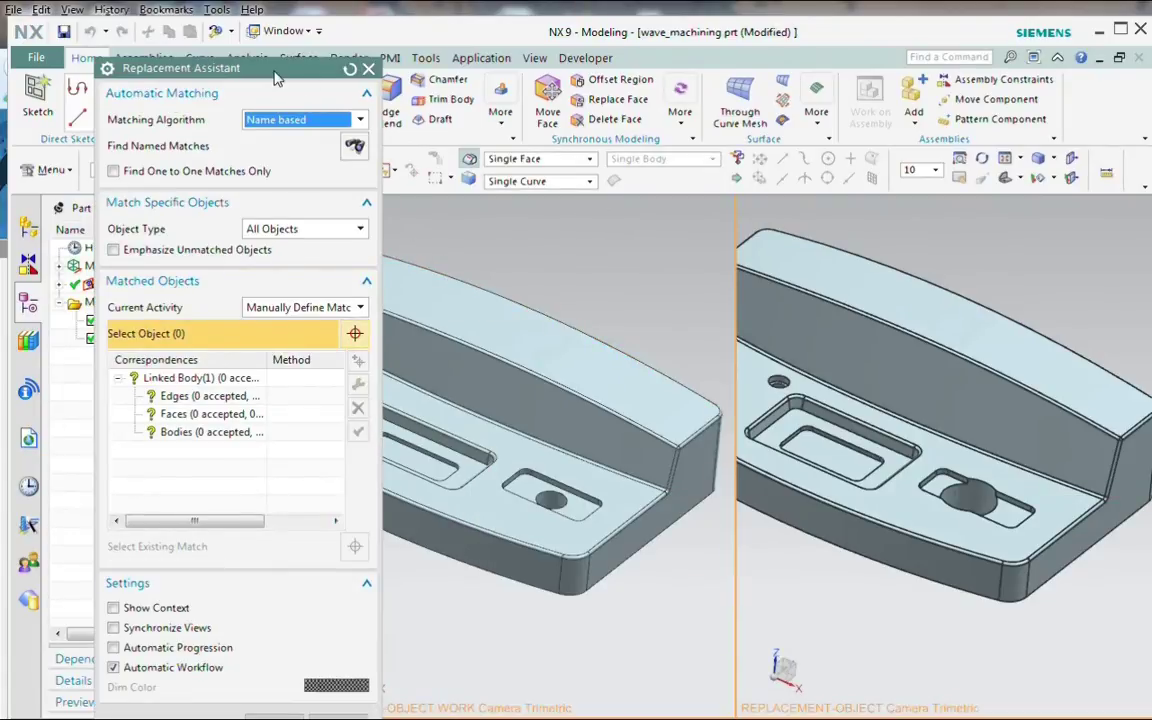
drag(273, 68, 216, 36)
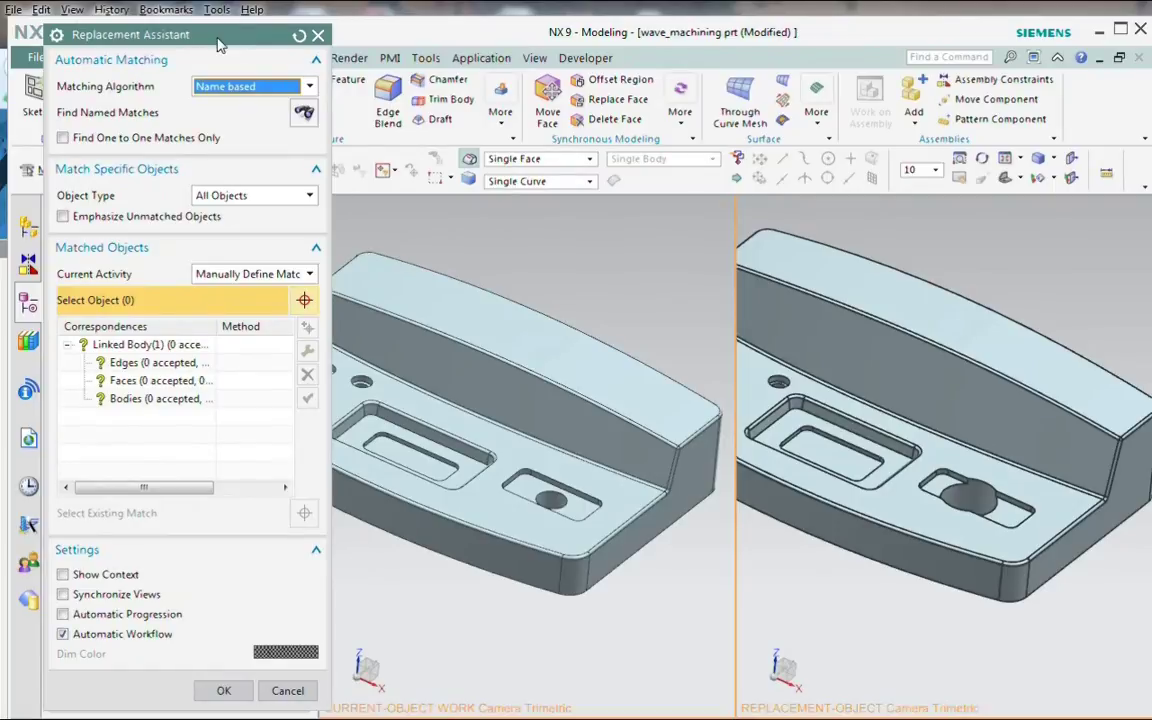
middle_drag(663, 560, 655, 556)
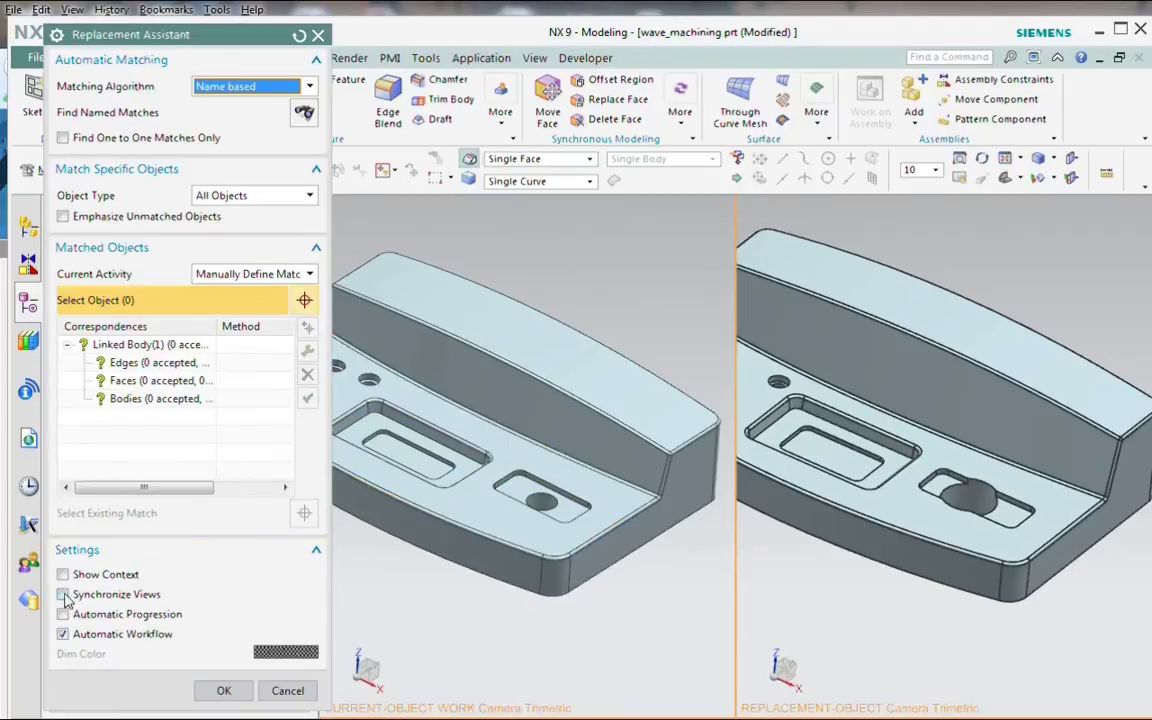
click(63, 594)
mouse_move(617, 581)
middle_down()
mouse_move(649, 561)
mouse_move(630, 555)
mouse_move(586, 612)
mouse_move(589, 581)
mouse_move(617, 581)
middle_up()
key(Home)
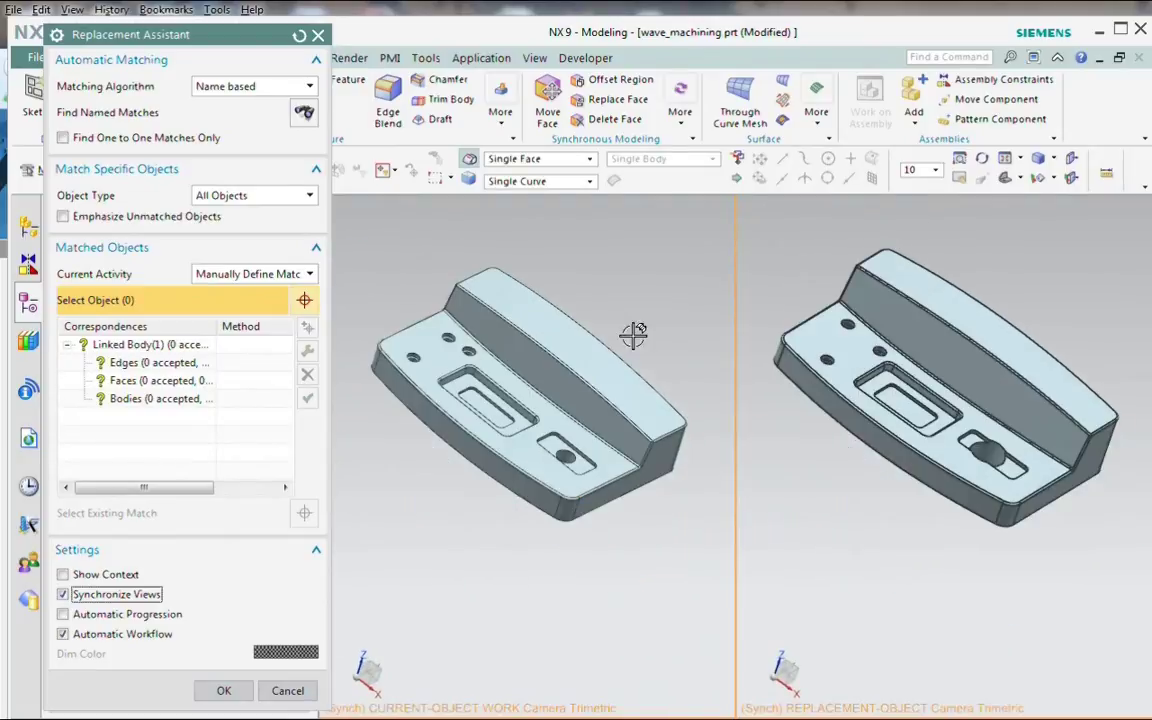
scroll(640, 330, up, 4)
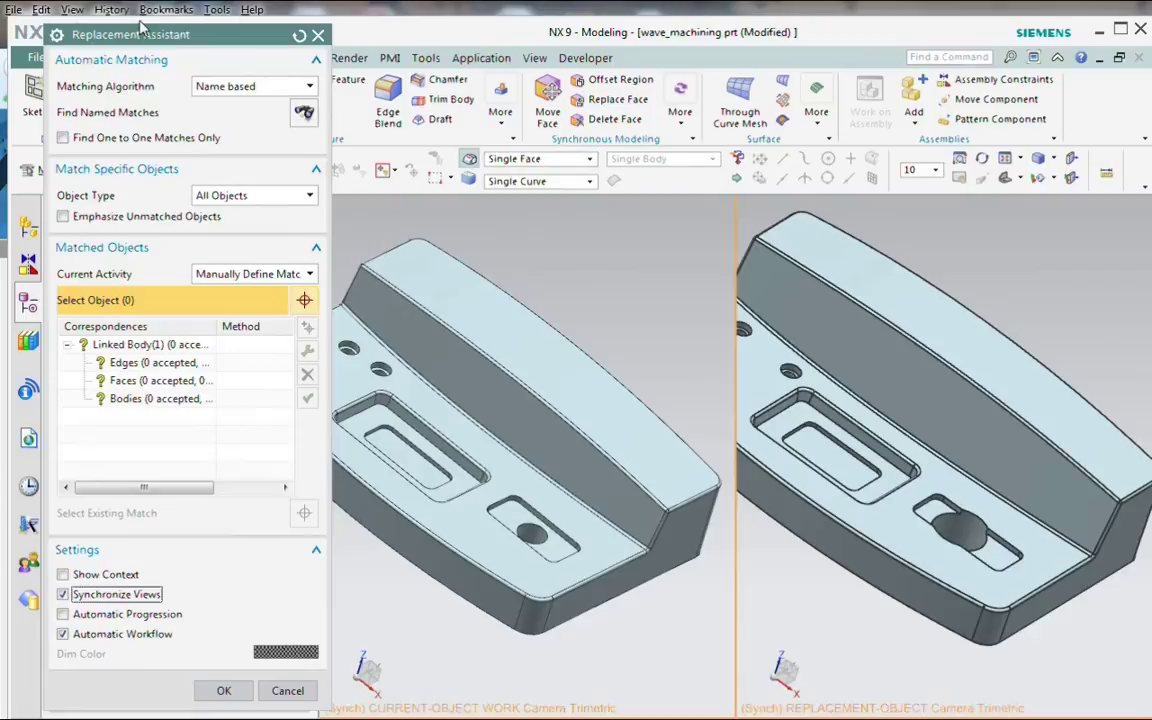
Step: Set the matching algorithm to Geometric and find geometric matches between the bodies
click(224, 87)
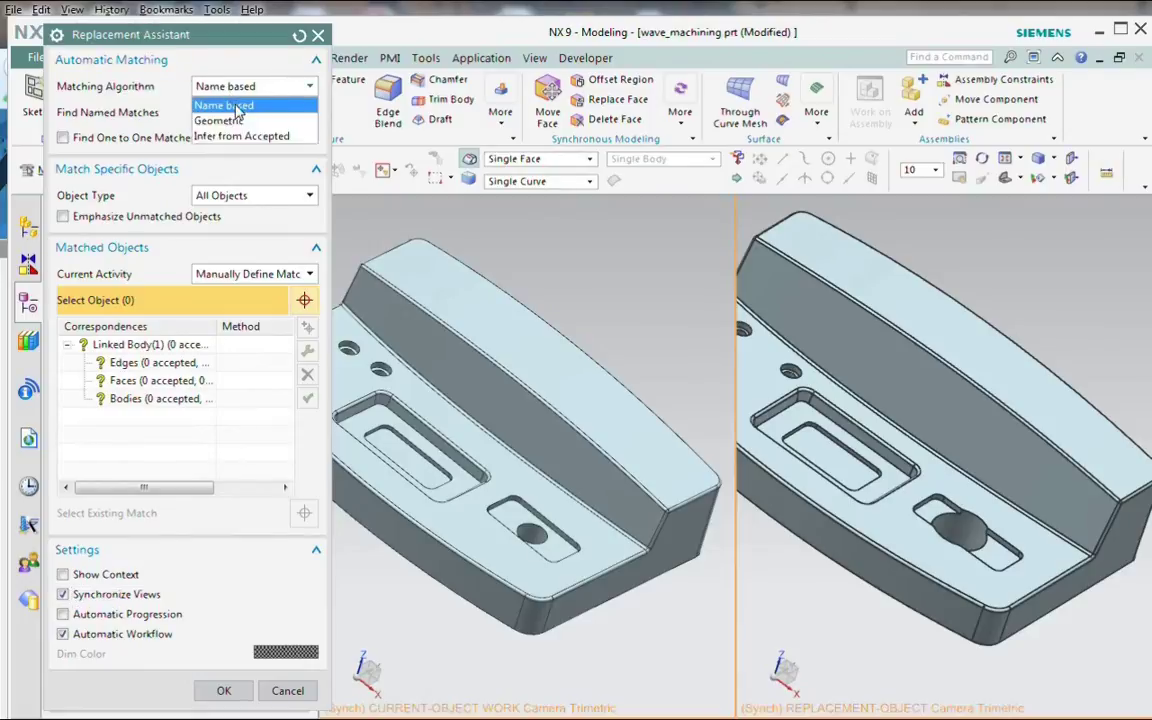
click(231, 120)
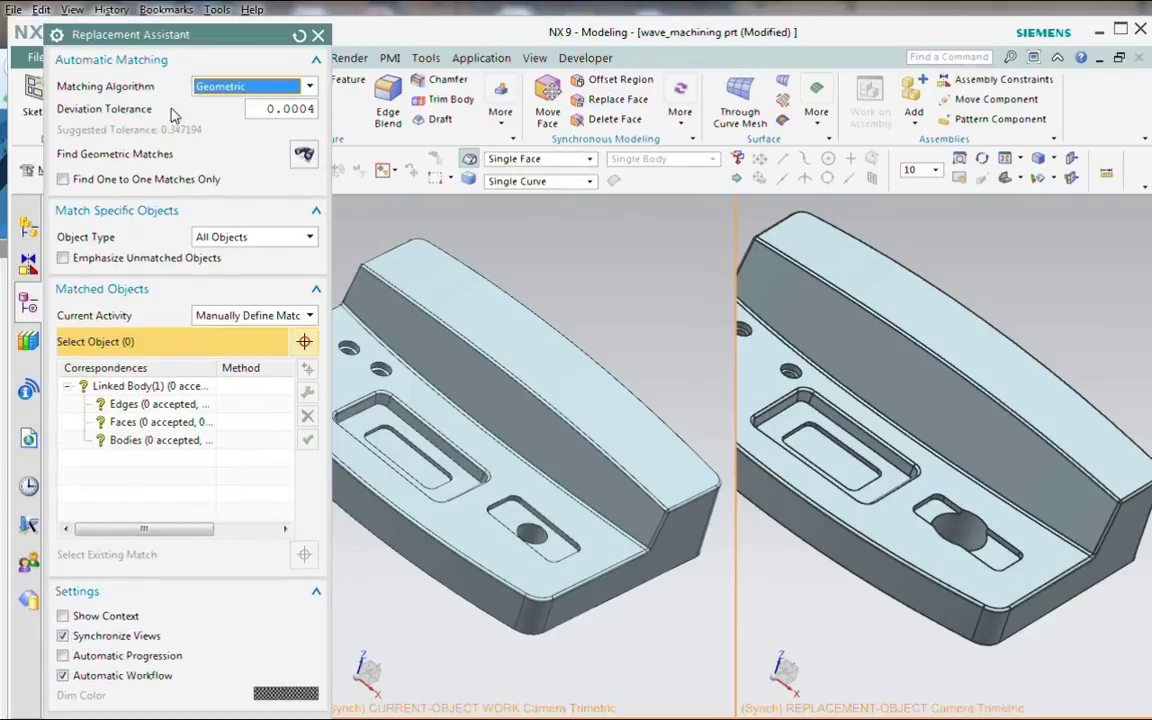
click(304, 155)
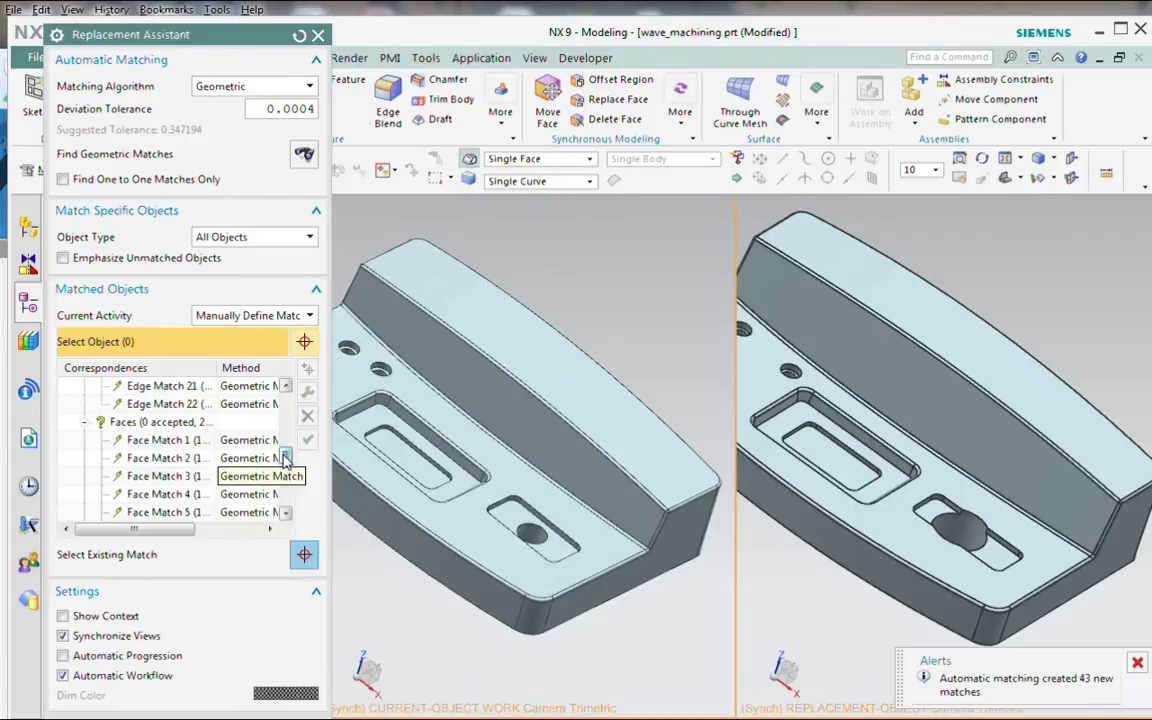
Step: Accept the proposed matches for Linked Body(1), reaching 47 accepted correspondences
drag(285, 458, 293, 392)
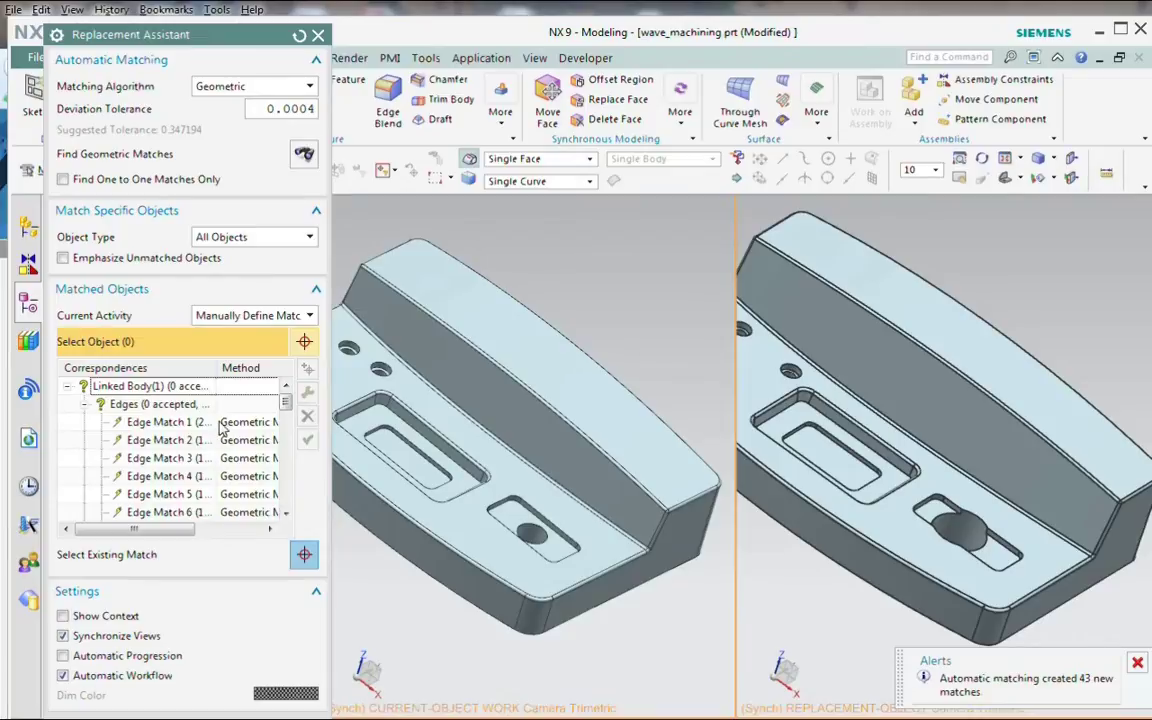
click(186, 392)
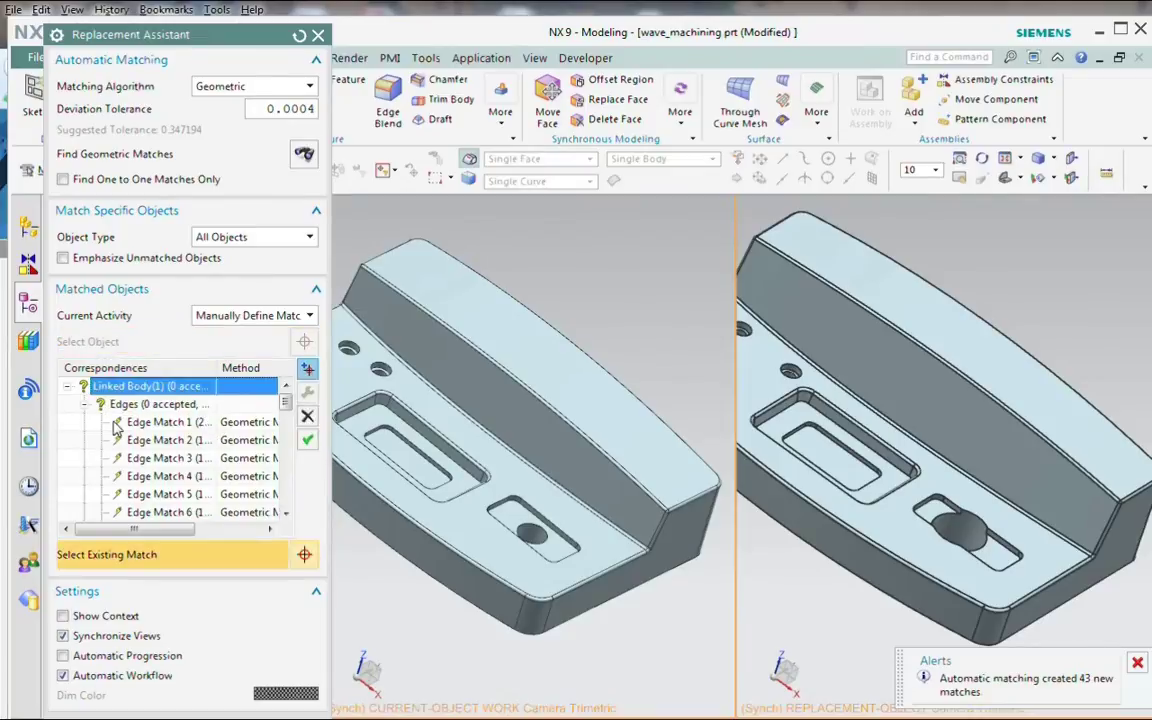
click(308, 443)
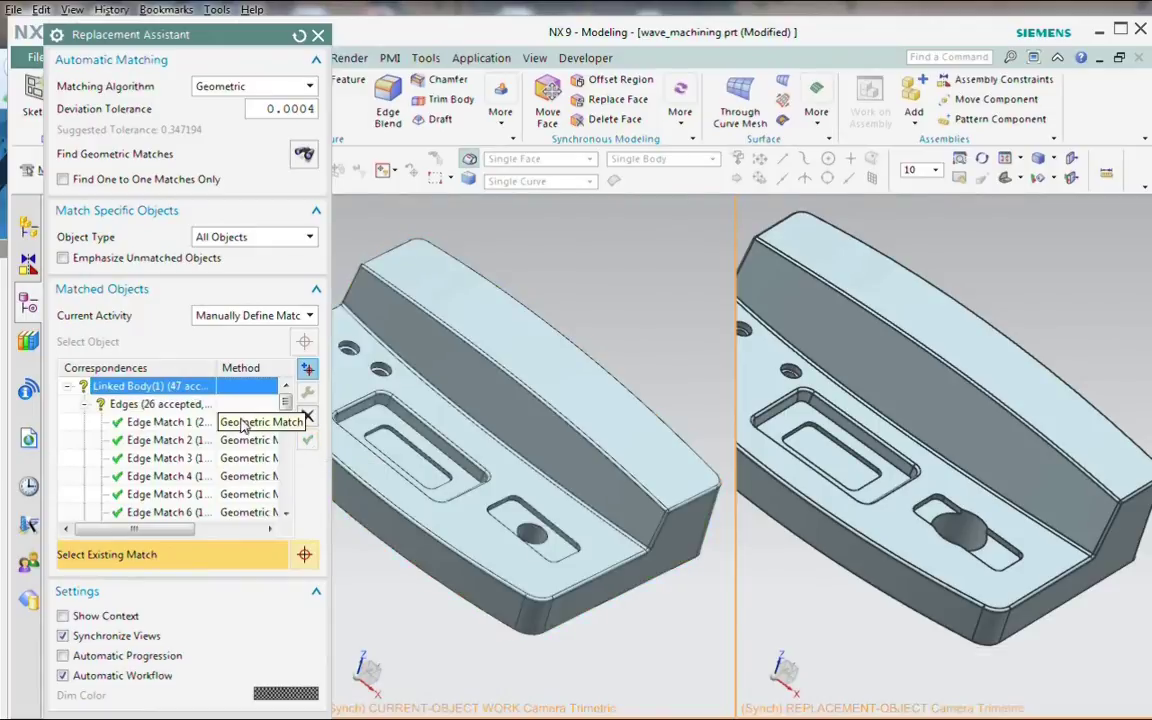
scroll(270, 460, down, 10)
scroll(276, 473, down, 4)
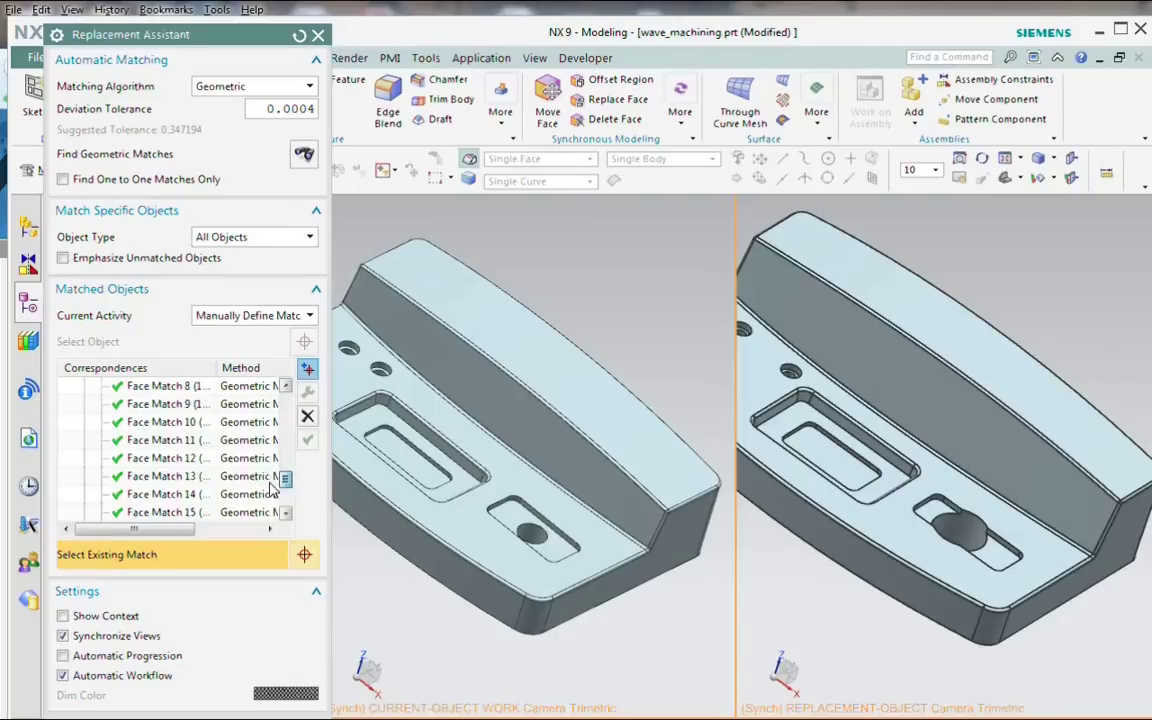
scroll(276, 473, up, 15)
click(270, 387)
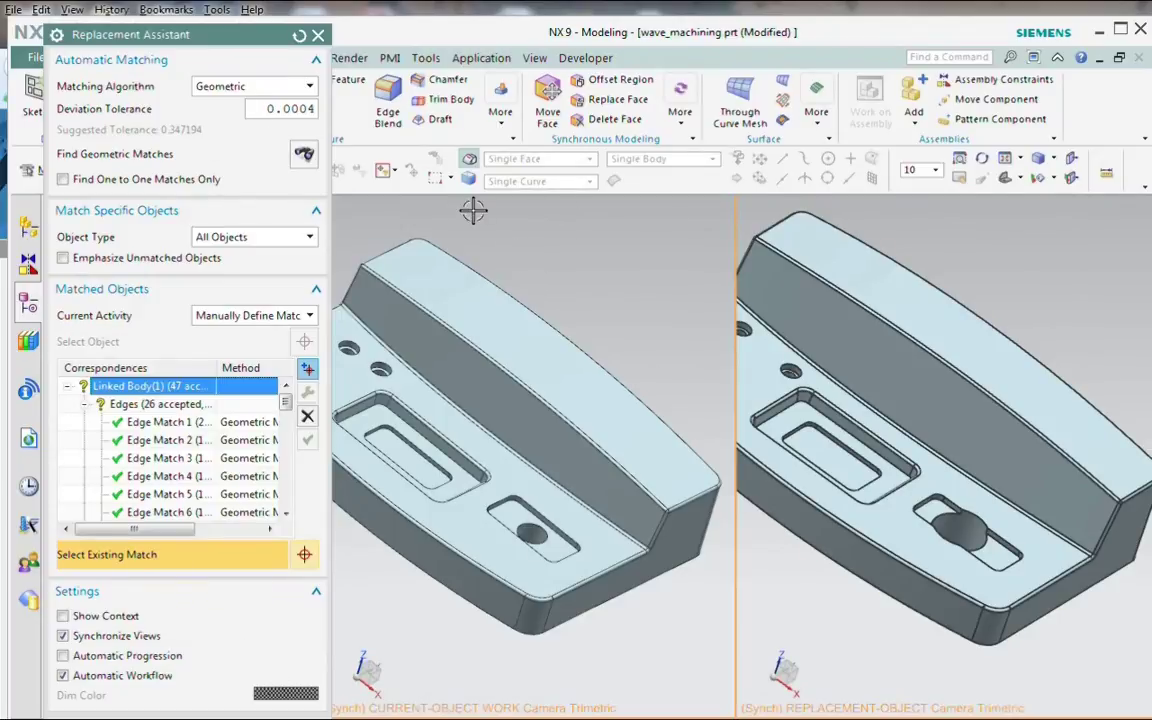
Step: Highlight unmatched faces and manually match the top faces of the current and revised bodies
click(115, 258)
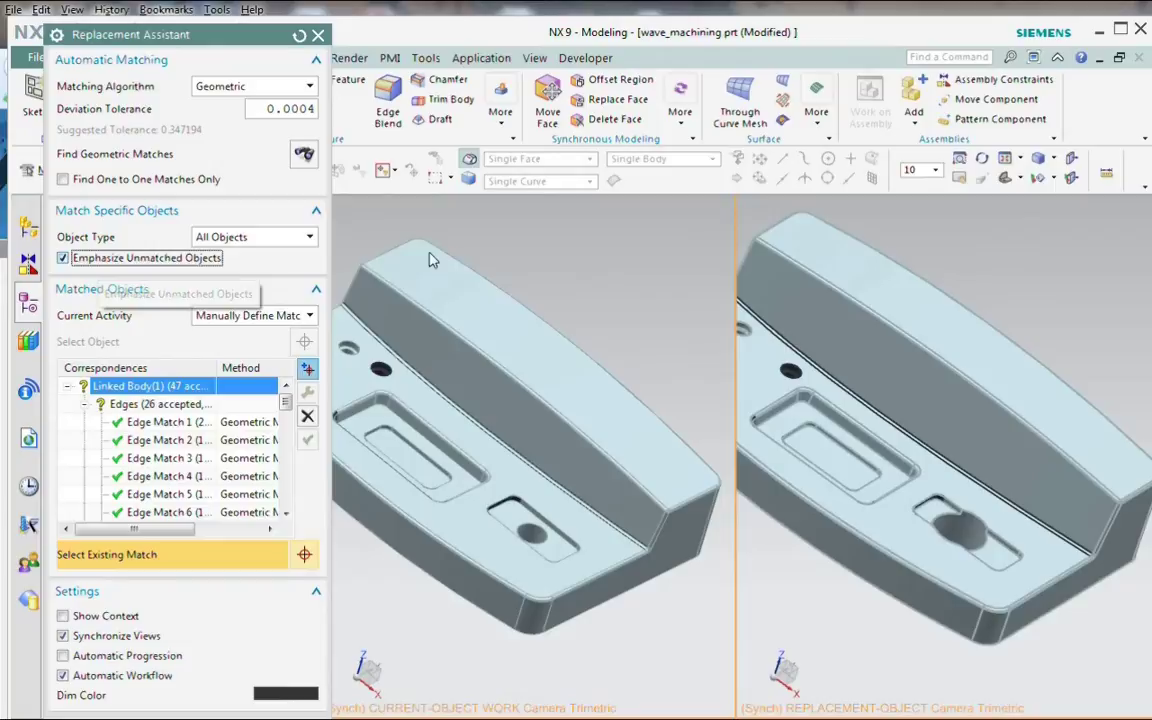
mouse_move(604, 290)
middle_down()
mouse_move(579, 288)
mouse_move(571, 273)
mouse_move(596, 287)
middle_up()
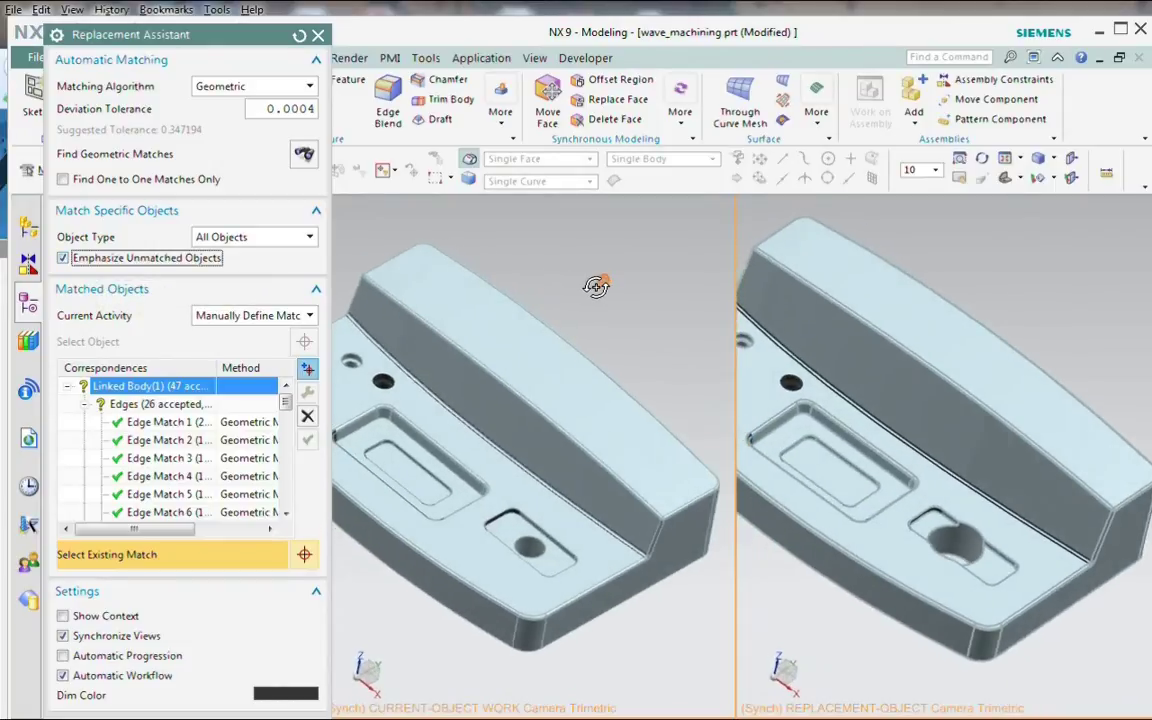
click(308, 370)
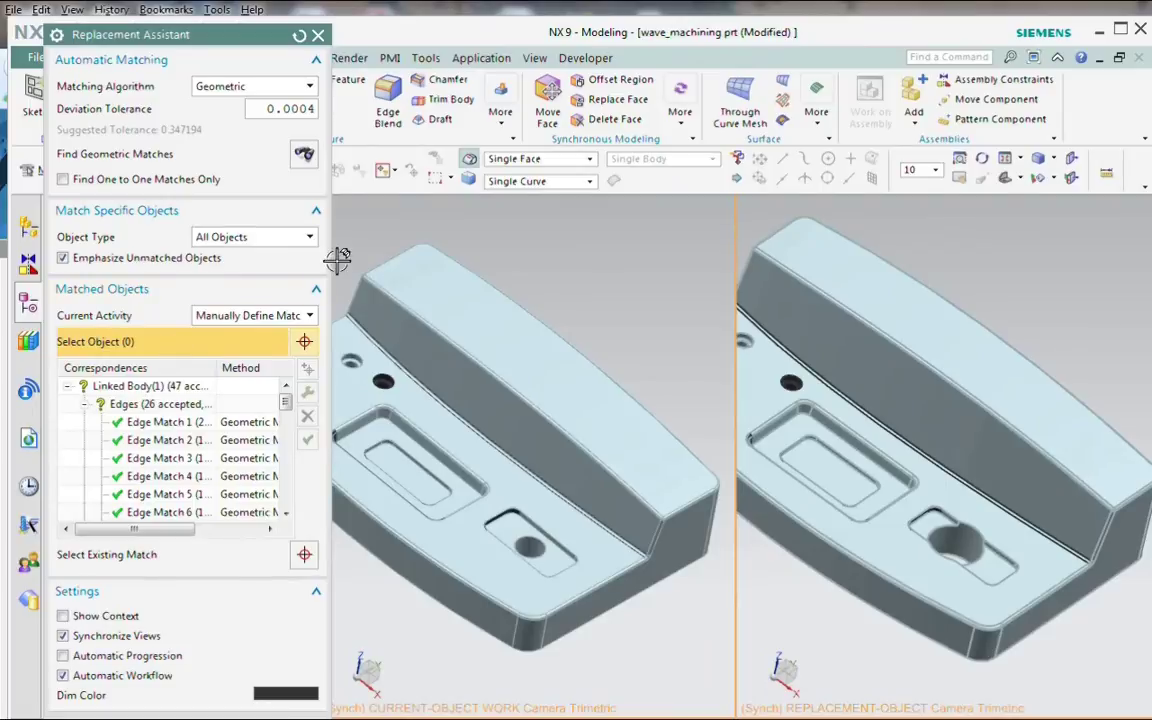
click(517, 337)
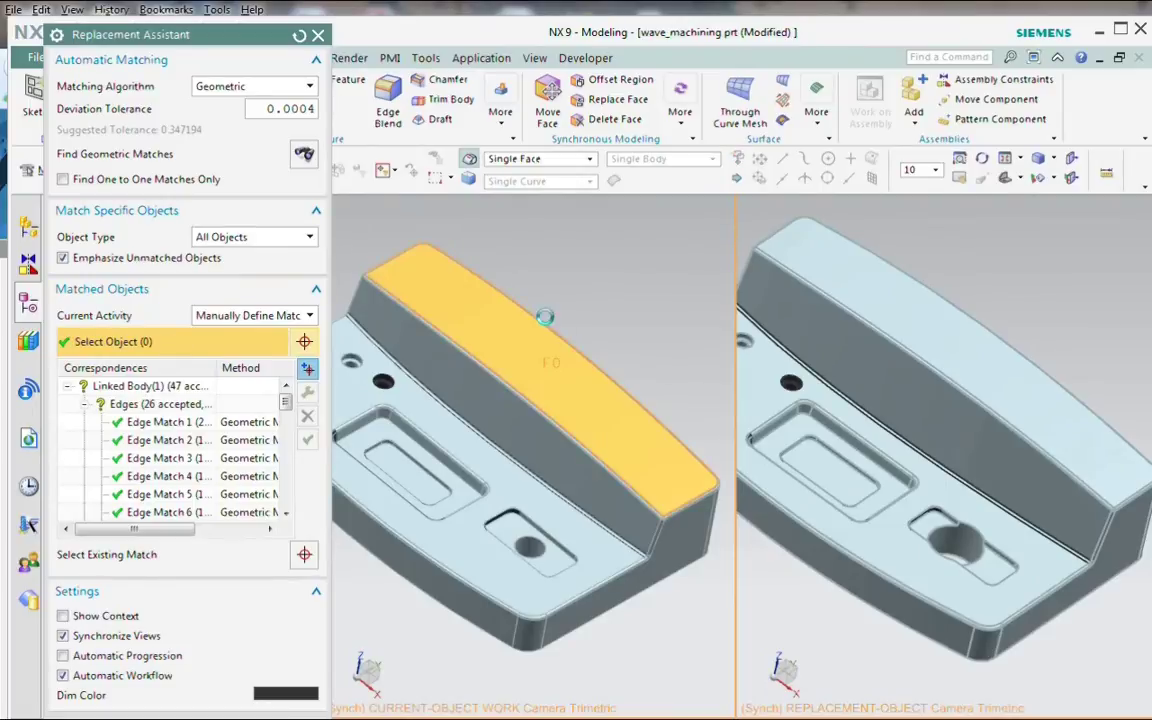
click(878, 306)
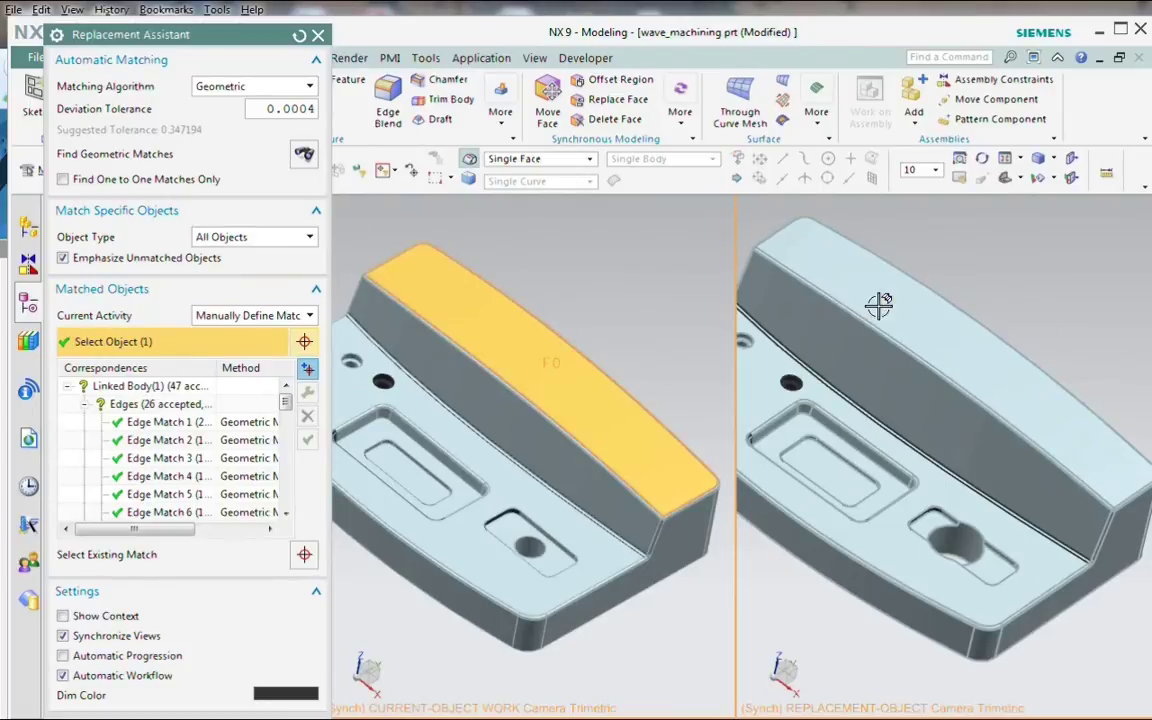
middle_click(620, 243)
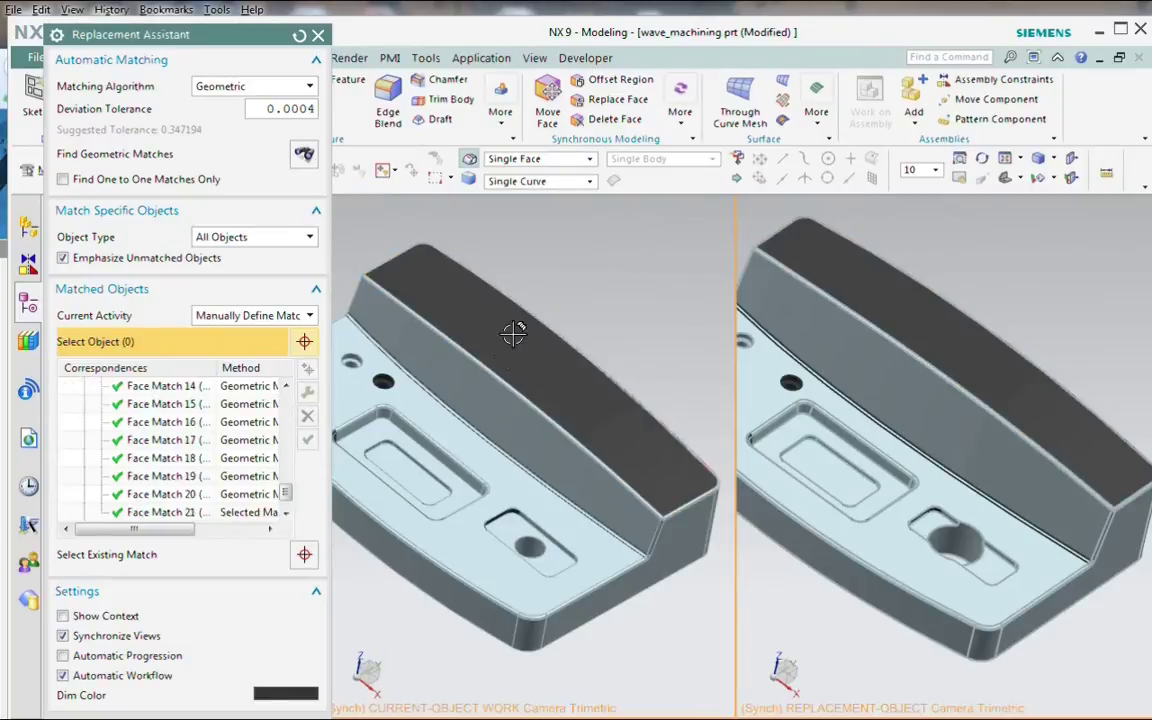
Step: Match the sloped faces and the front corner side faces between the two bodies
click(493, 415)
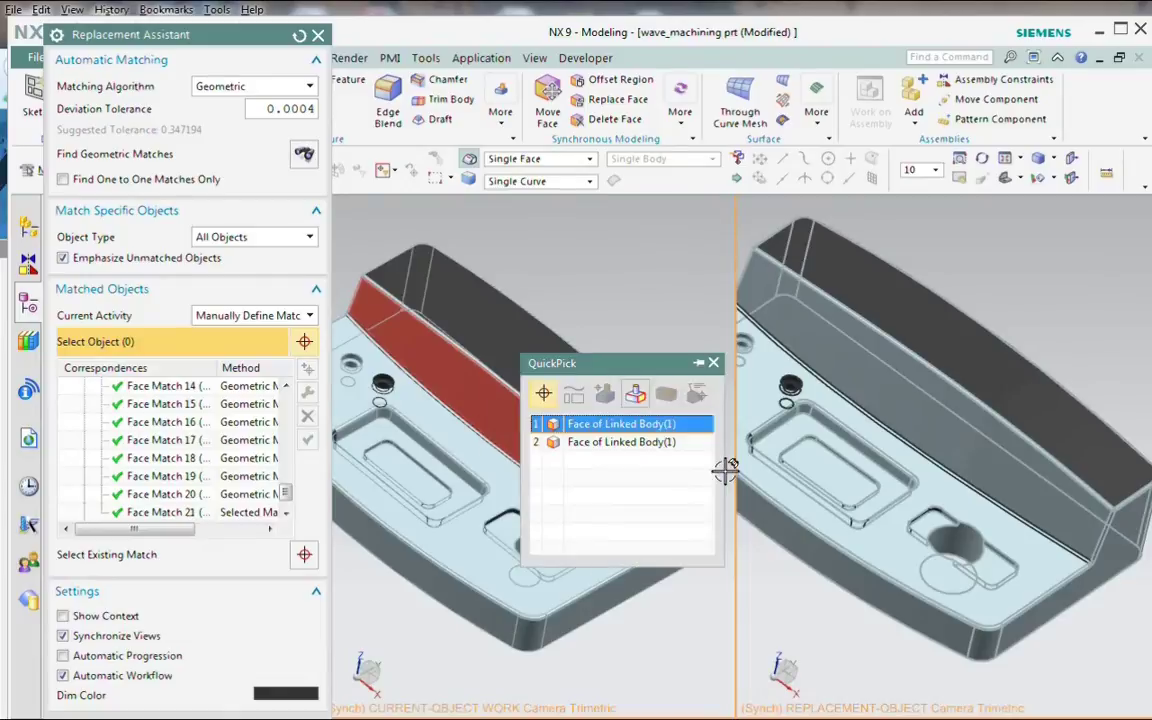
click(565, 442)
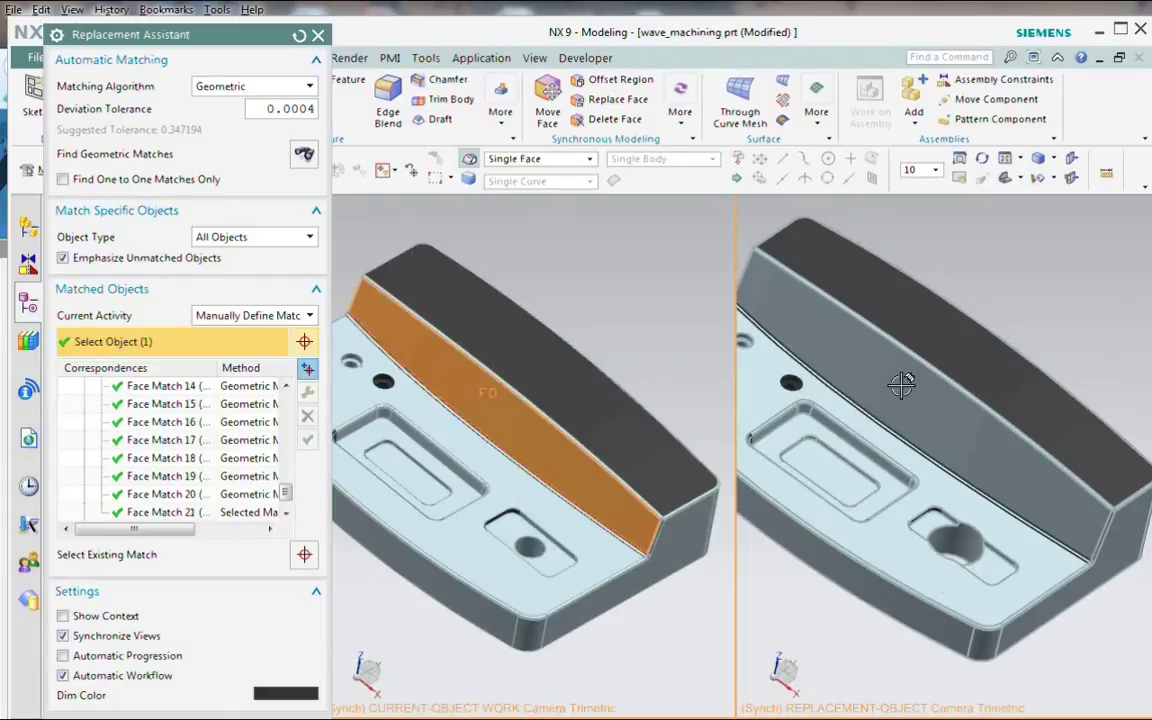
click(944, 415)
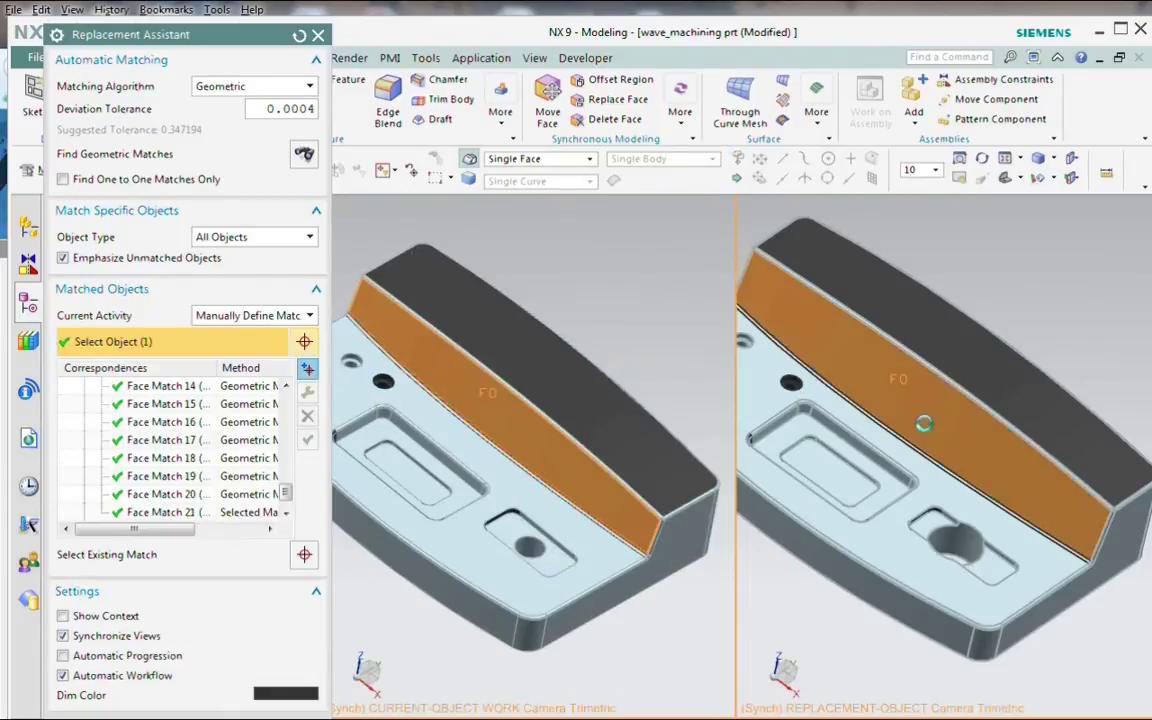
middle_click(656, 252)
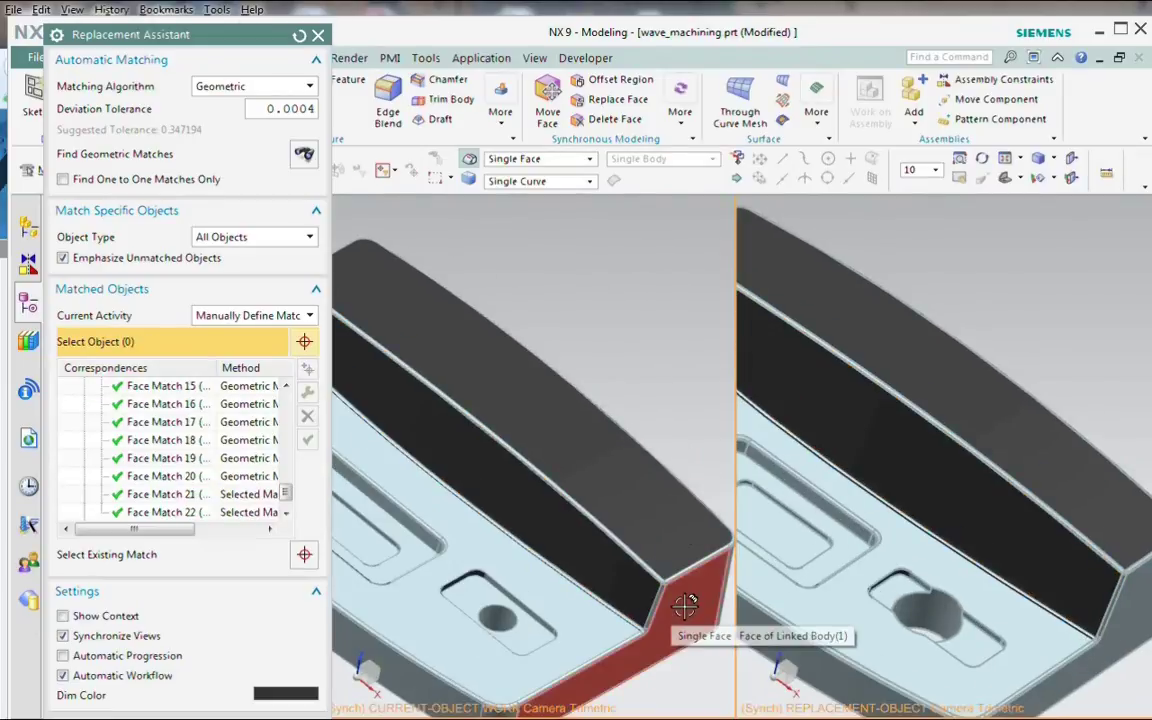
click(685, 604)
click(775, 614)
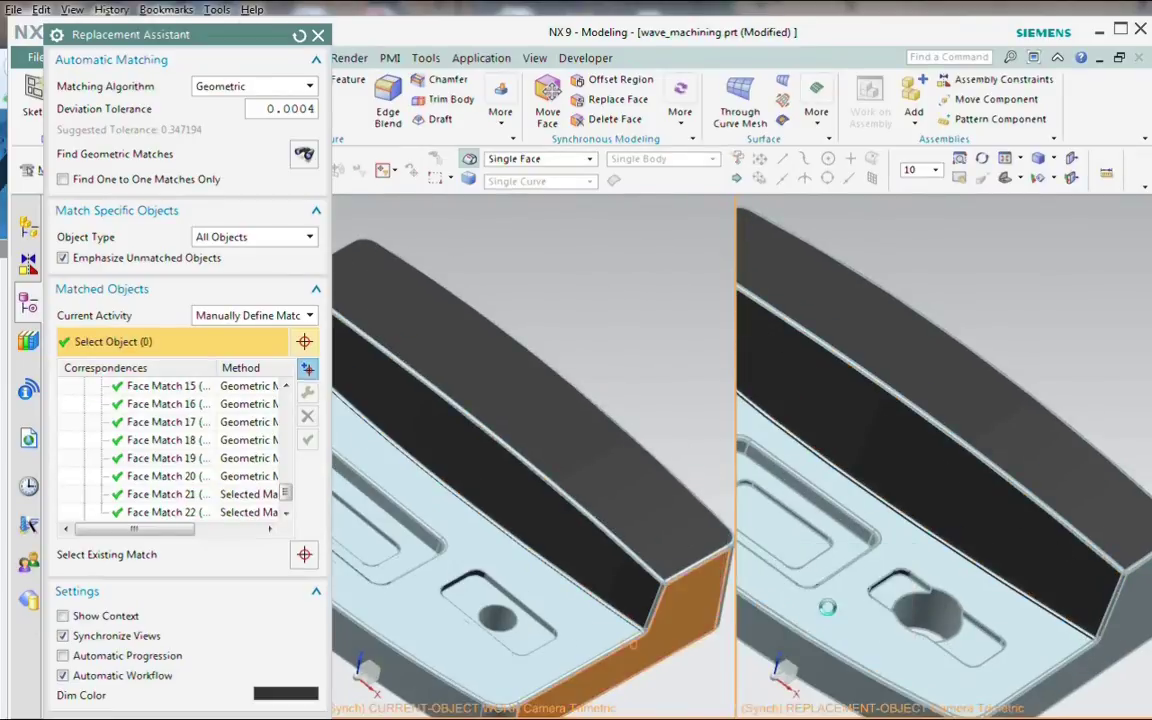
click(1128, 612)
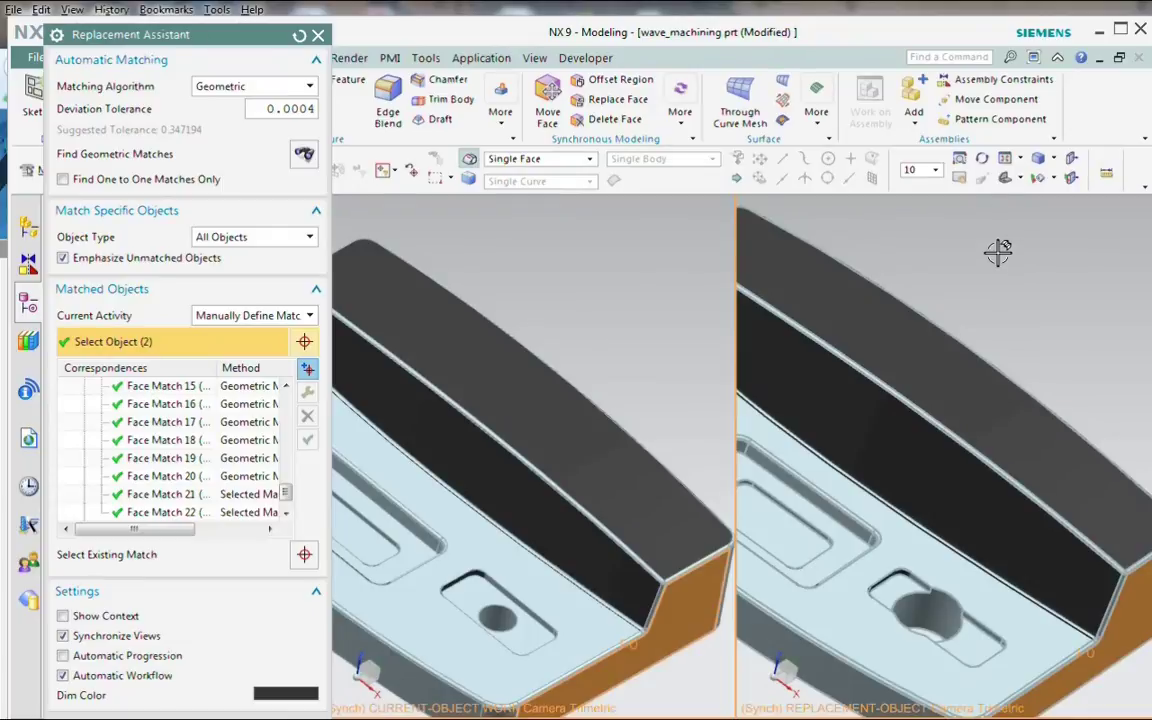
middle_click(1002, 268)
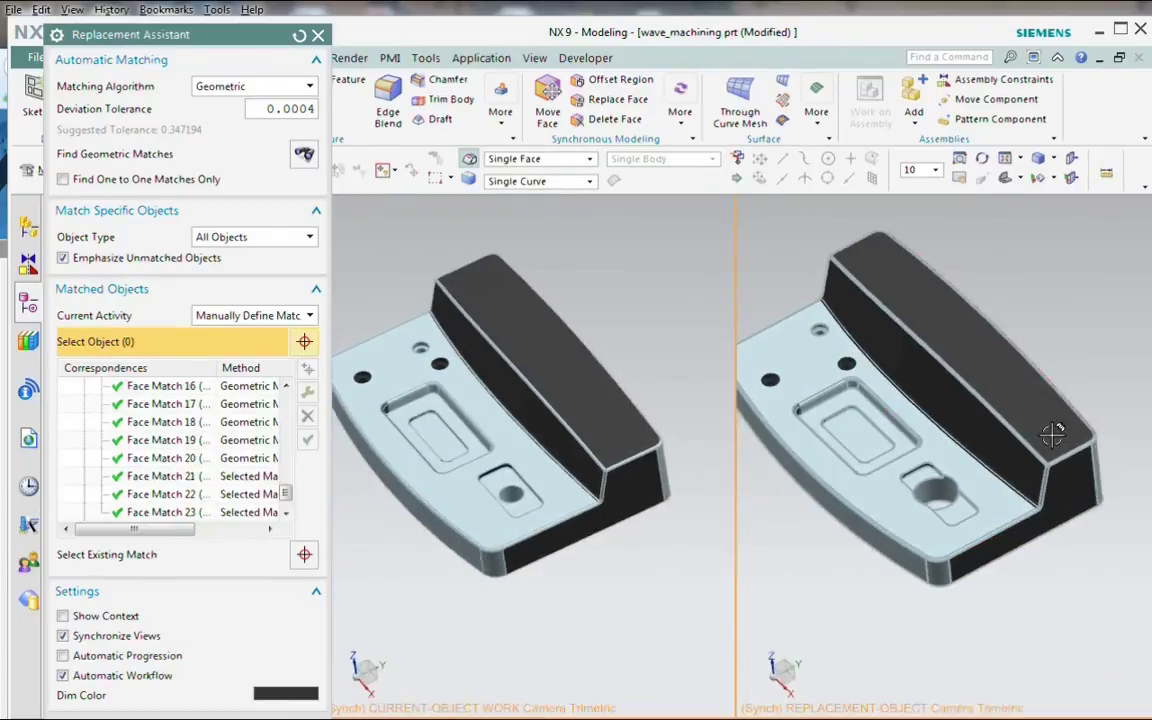
Step: Match the inner corner edges, then reselect Linked Body(1) showing 51 accepted matches
scroll(1046, 450, up, 5)
middle_drag(1043, 470, 650, 398)
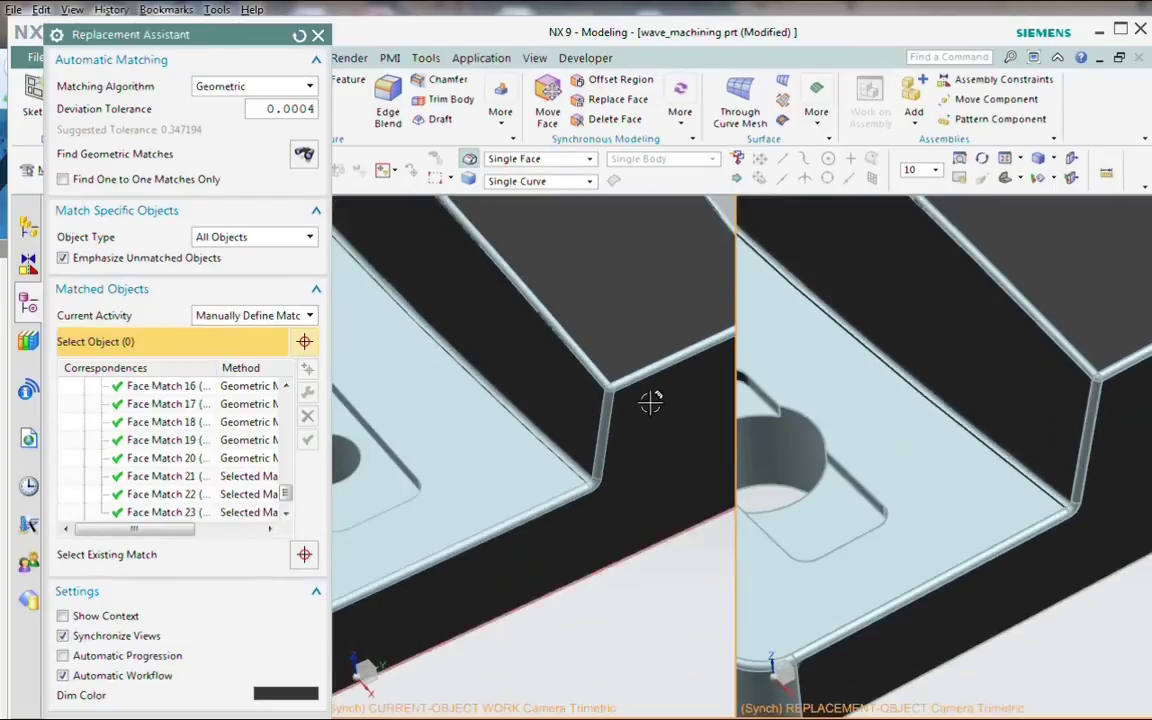
click(650, 368)
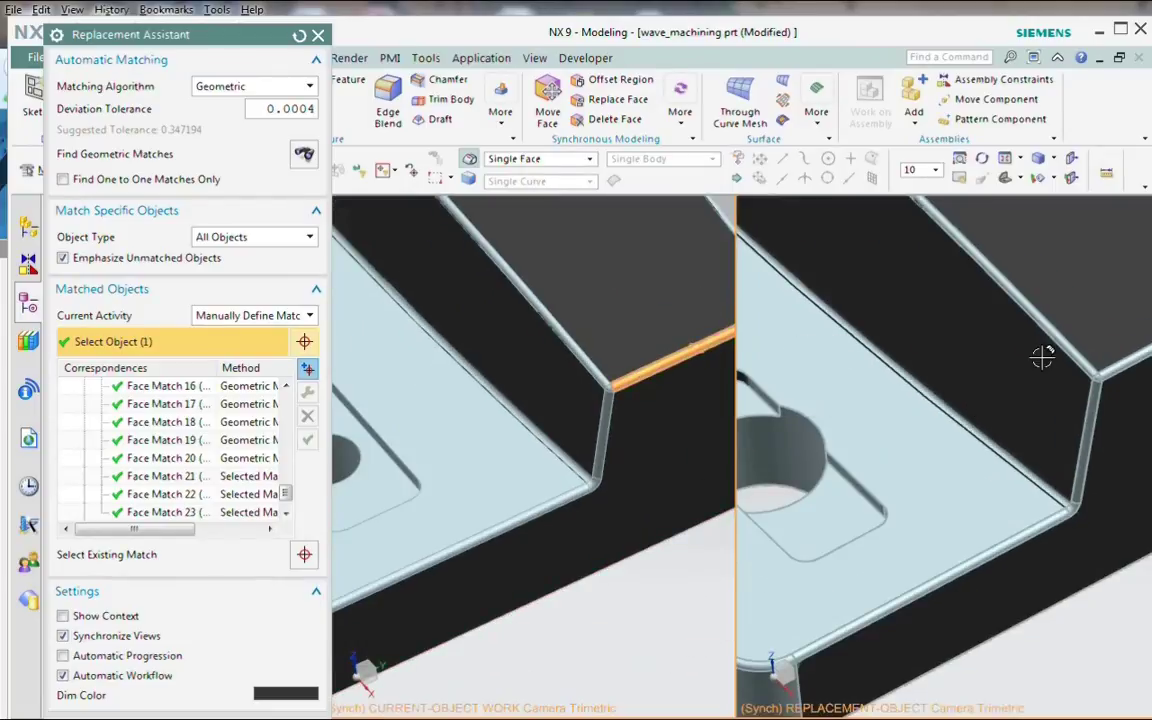
click(1106, 370)
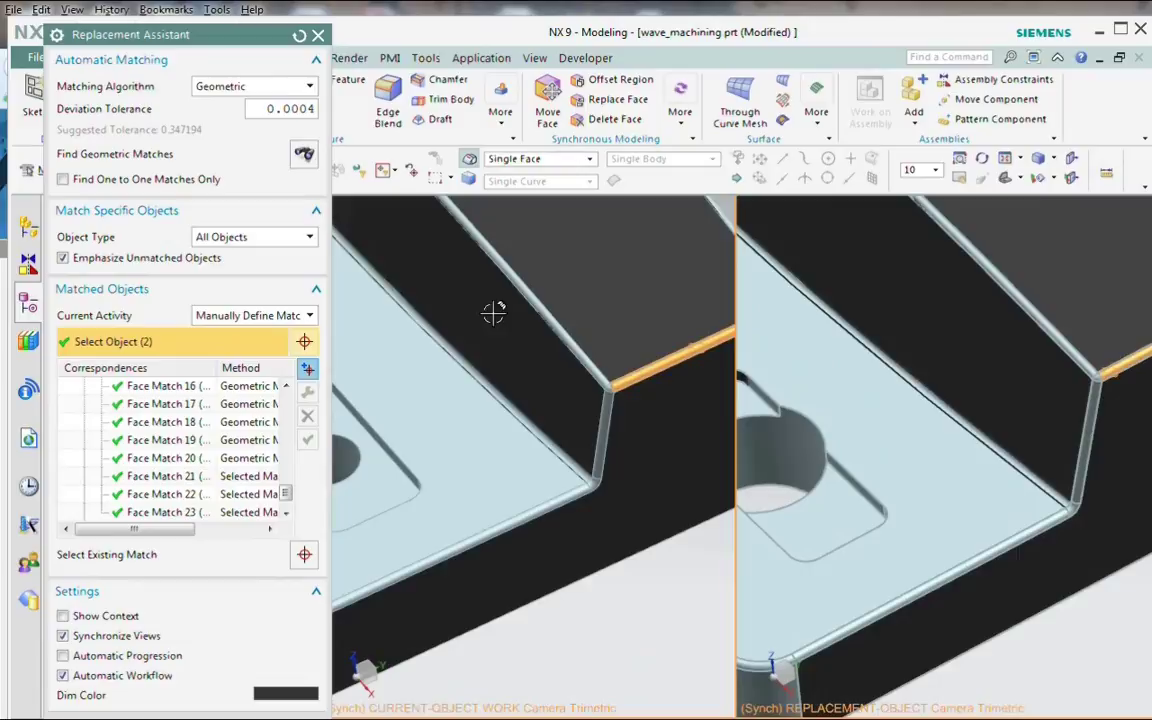
middle_click(500, 318)
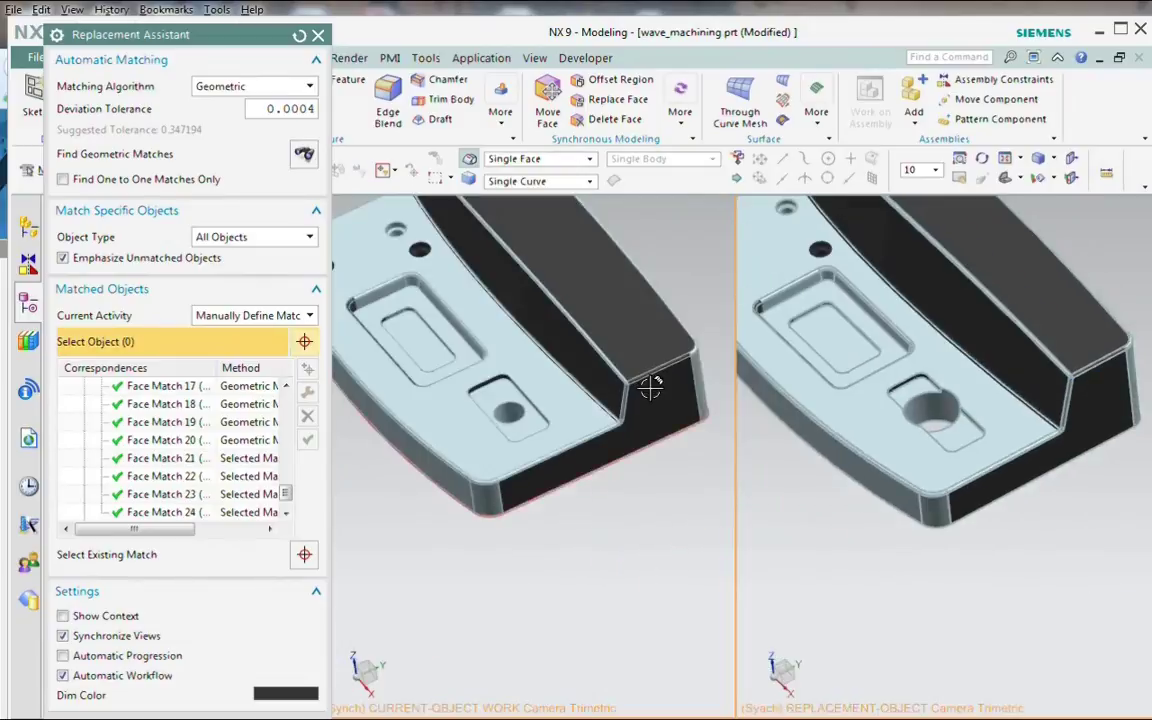
scroll(610, 290, up, 2)
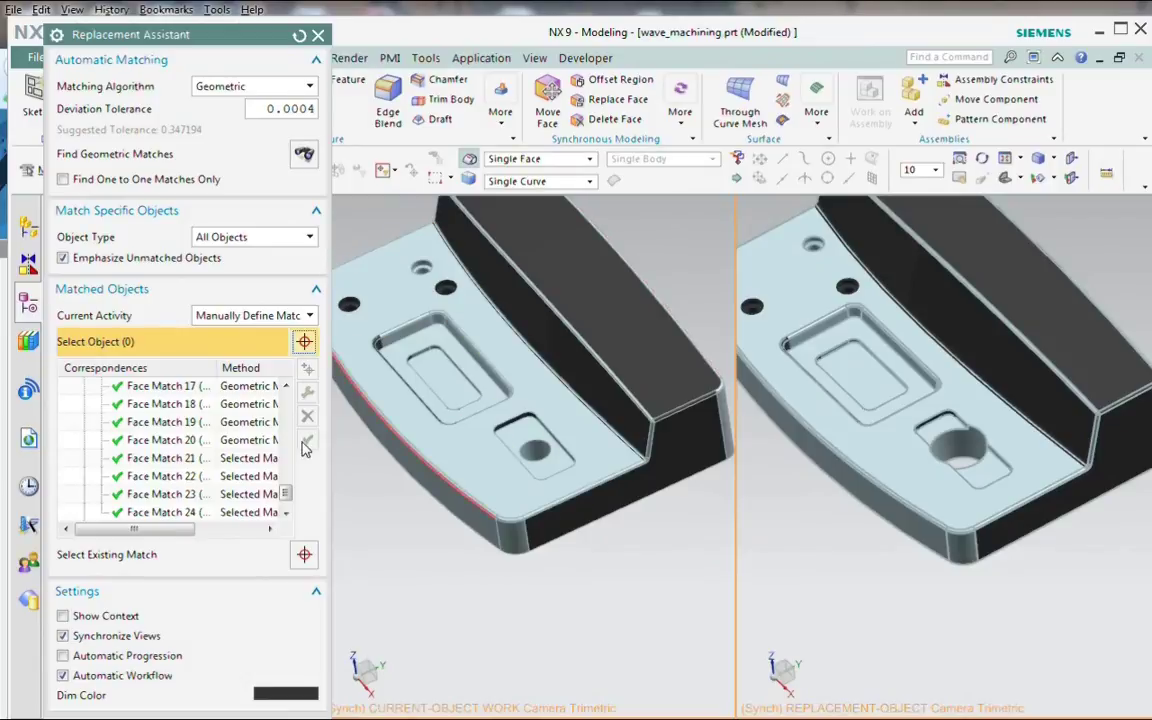
drag(287, 491, 288, 380)
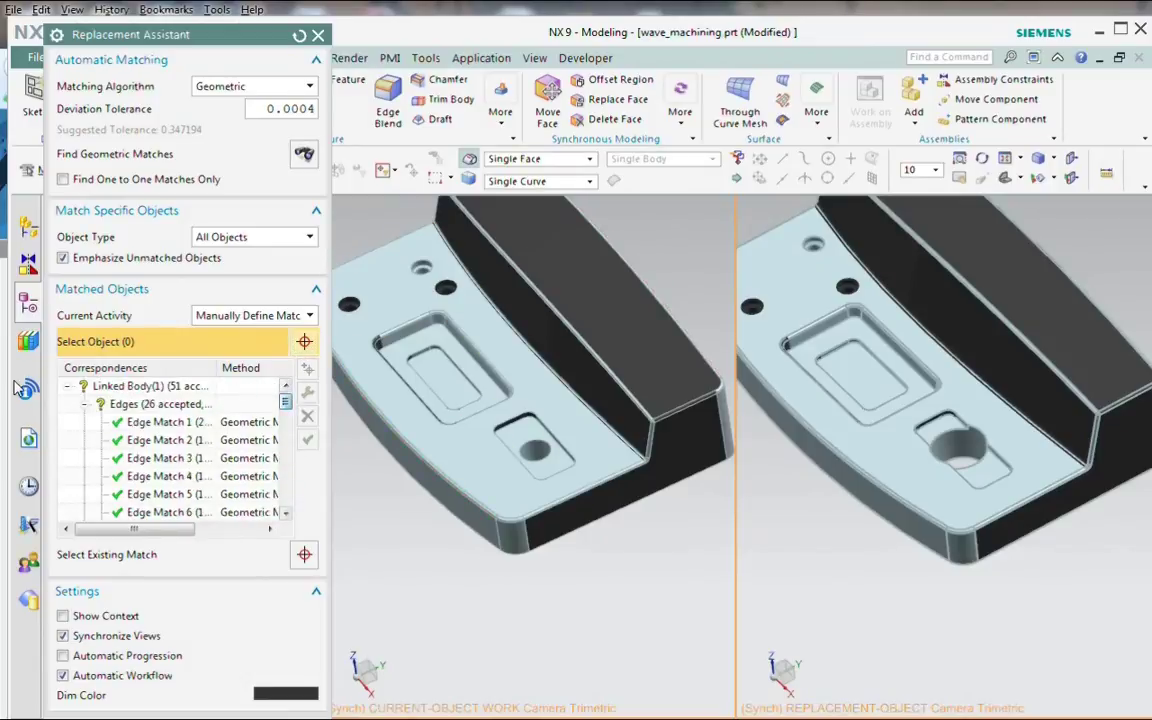
click(140, 386)
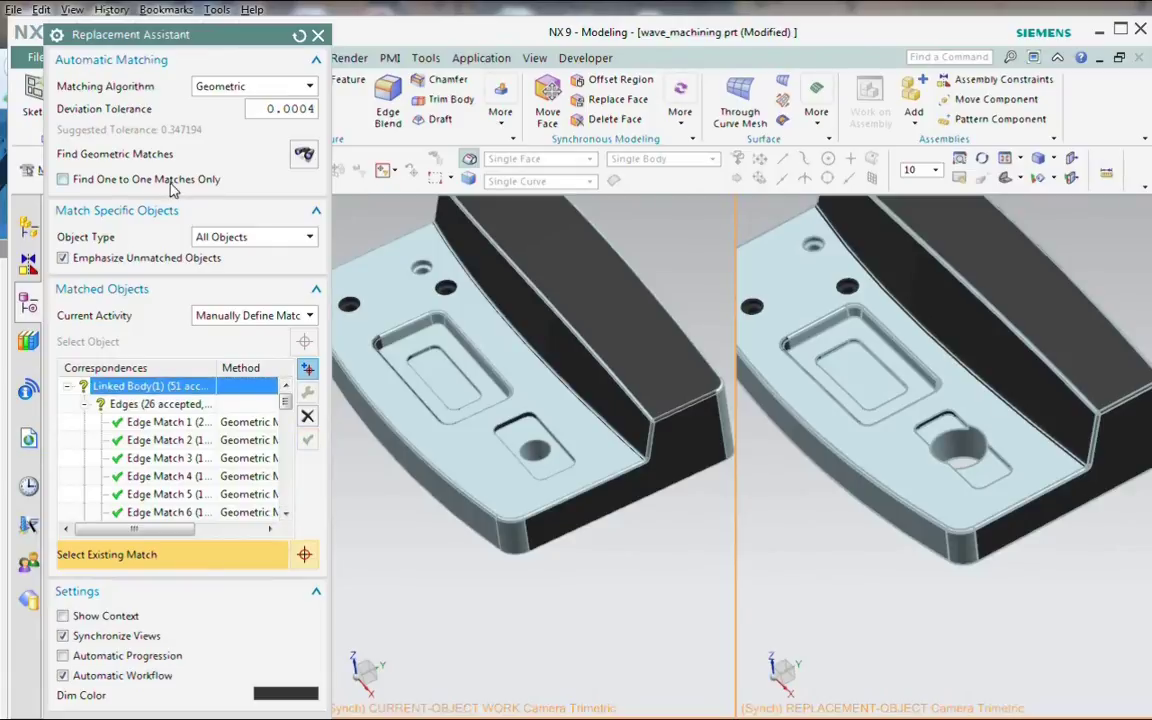
Step: Switch the matching algorithm to Infer from Accepted and find new matches
click(237, 88)
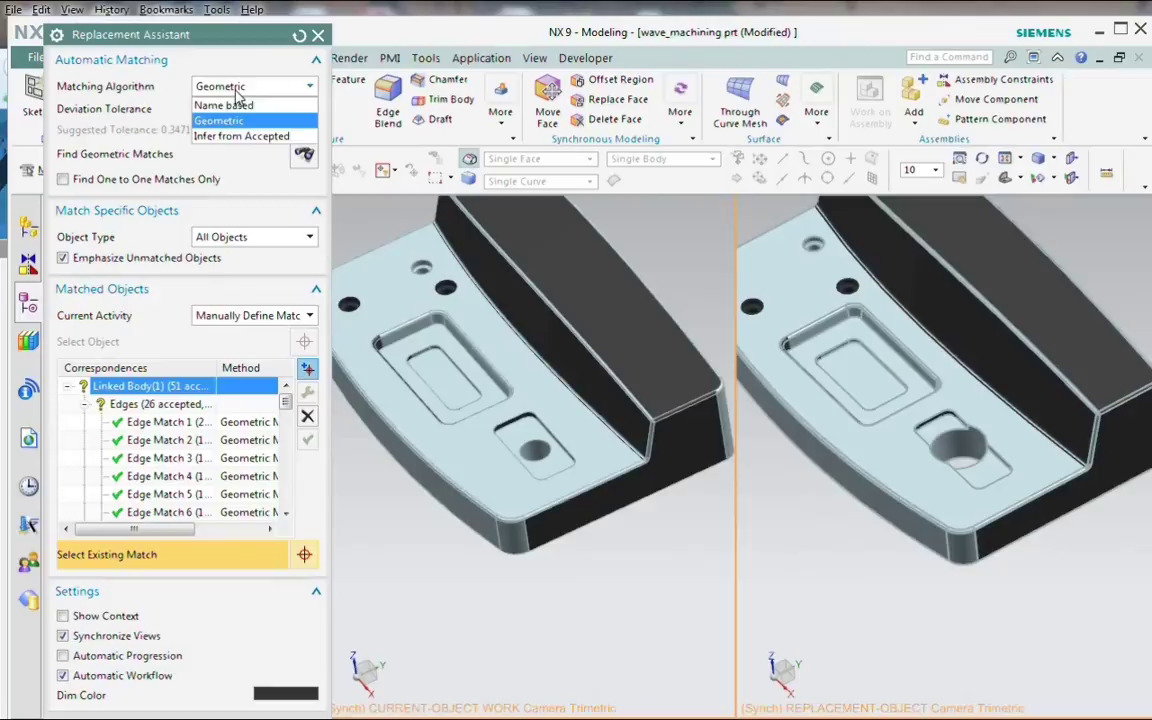
click(232, 137)
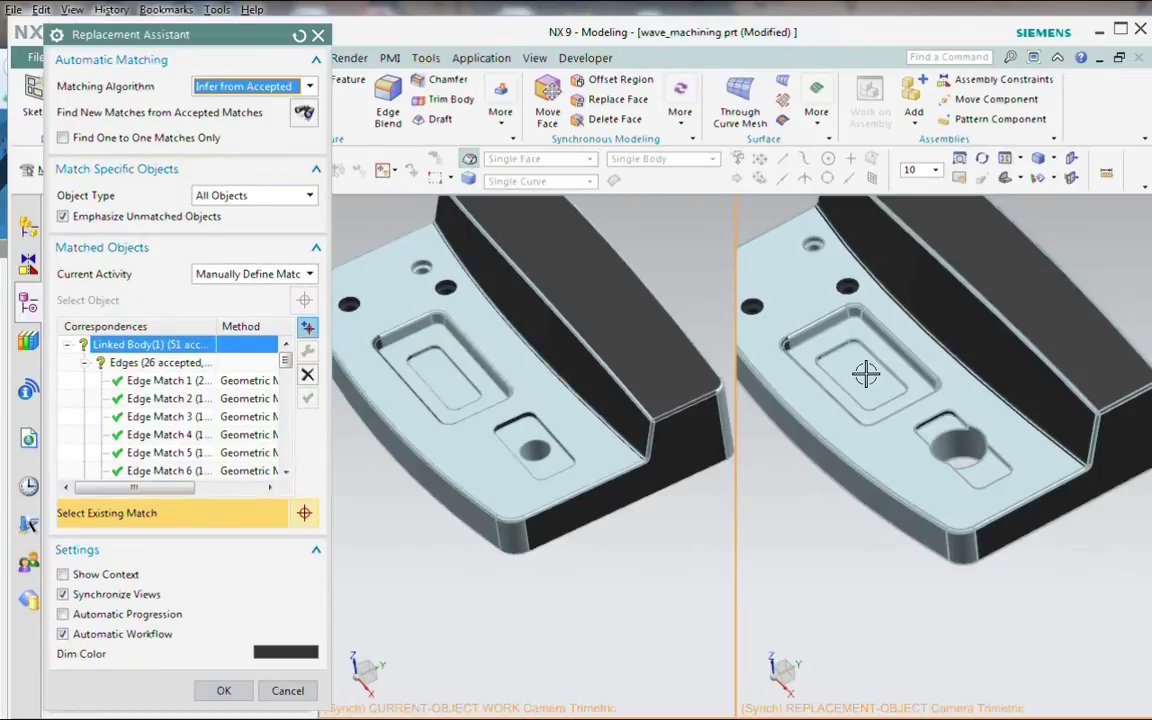
scroll(1101, 403, up, 3)
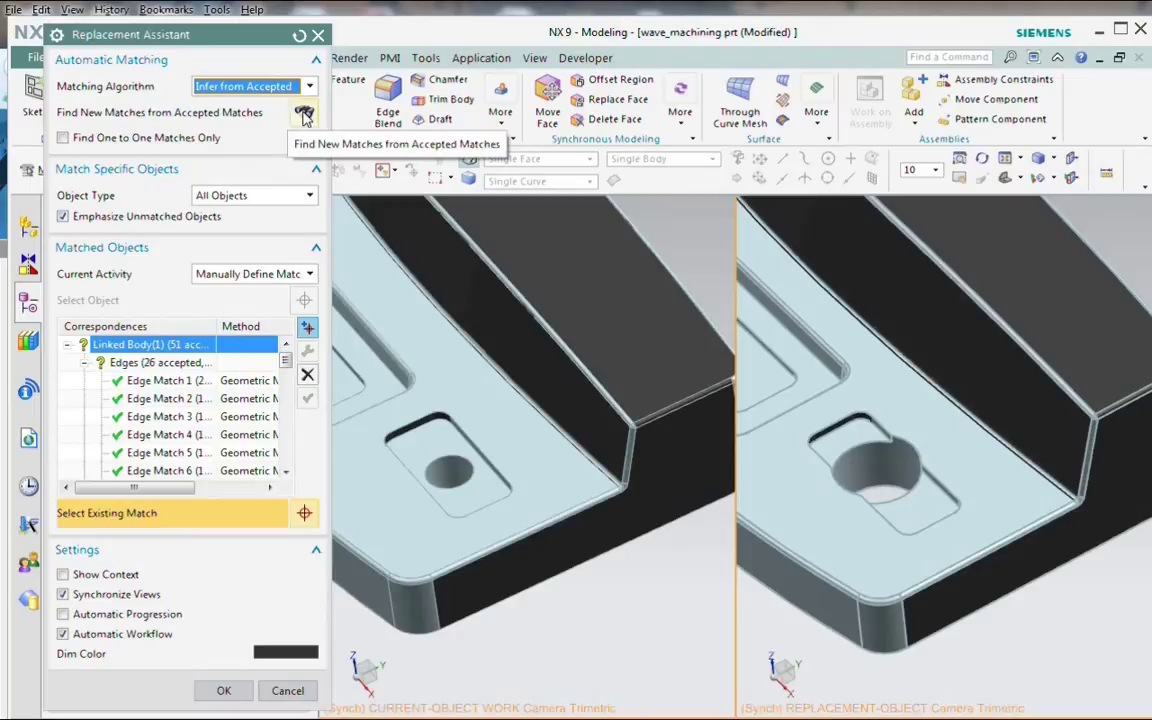
click(304, 114)
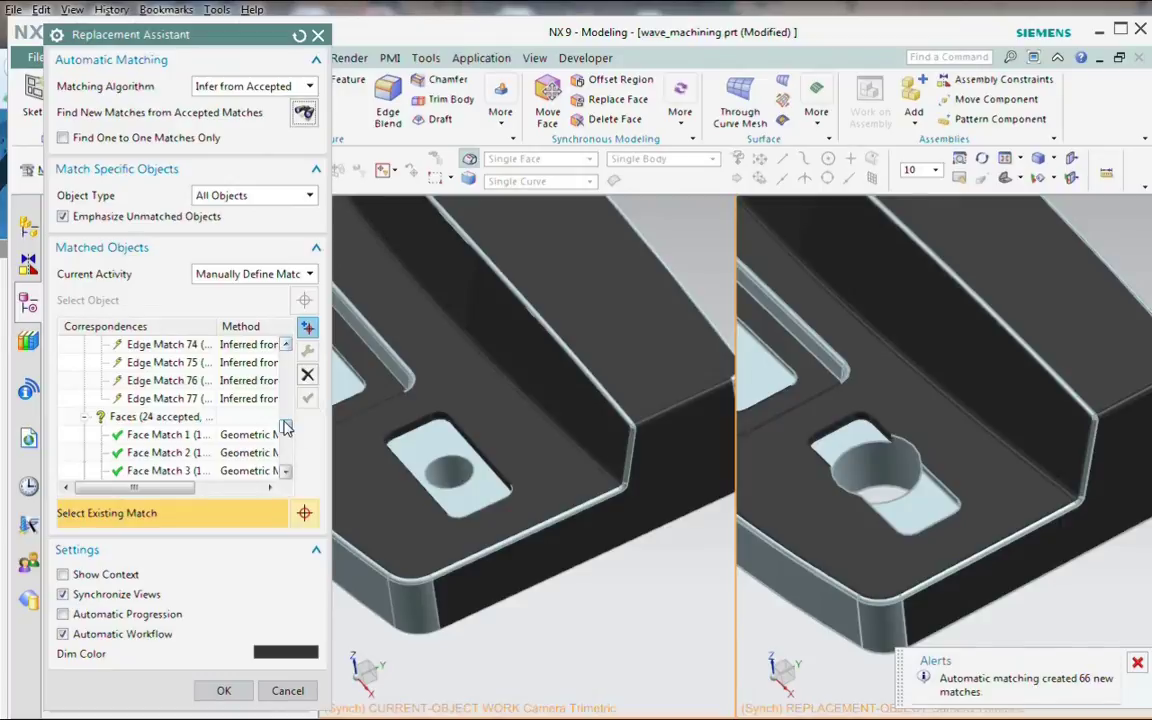
Step: Accept the 66 inferred edge and face matches, reaching 81 accepted edges and 35 faces
drag(285, 427, 285, 352)
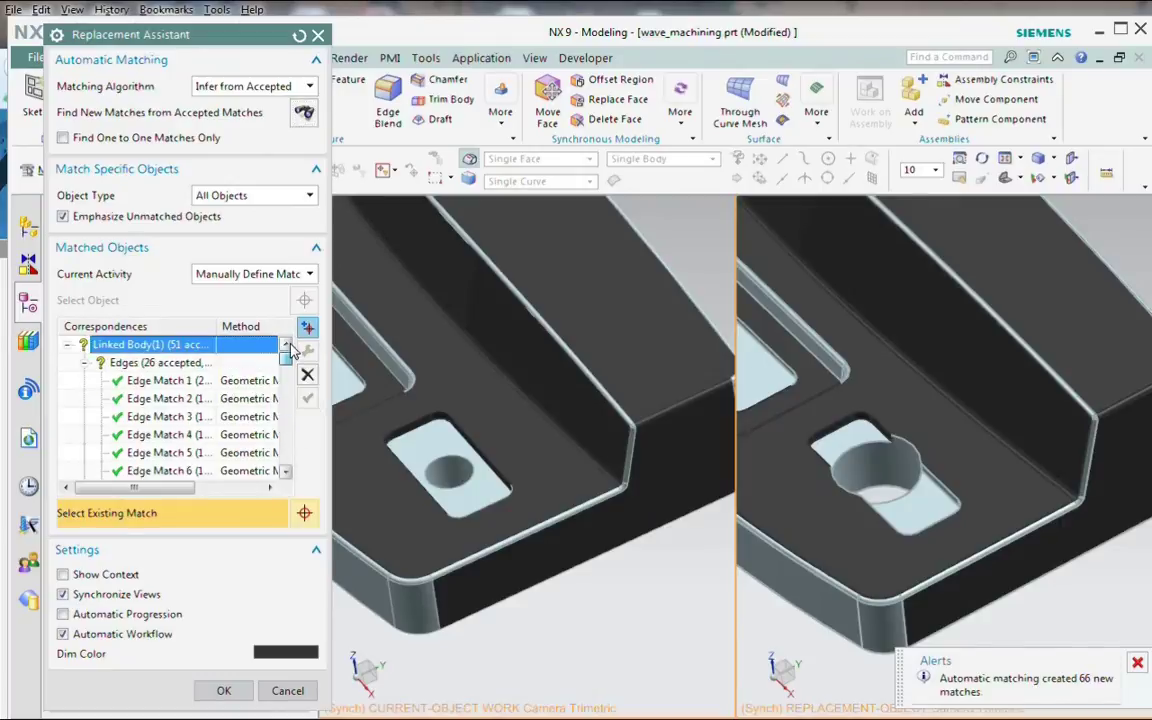
click(130, 346)
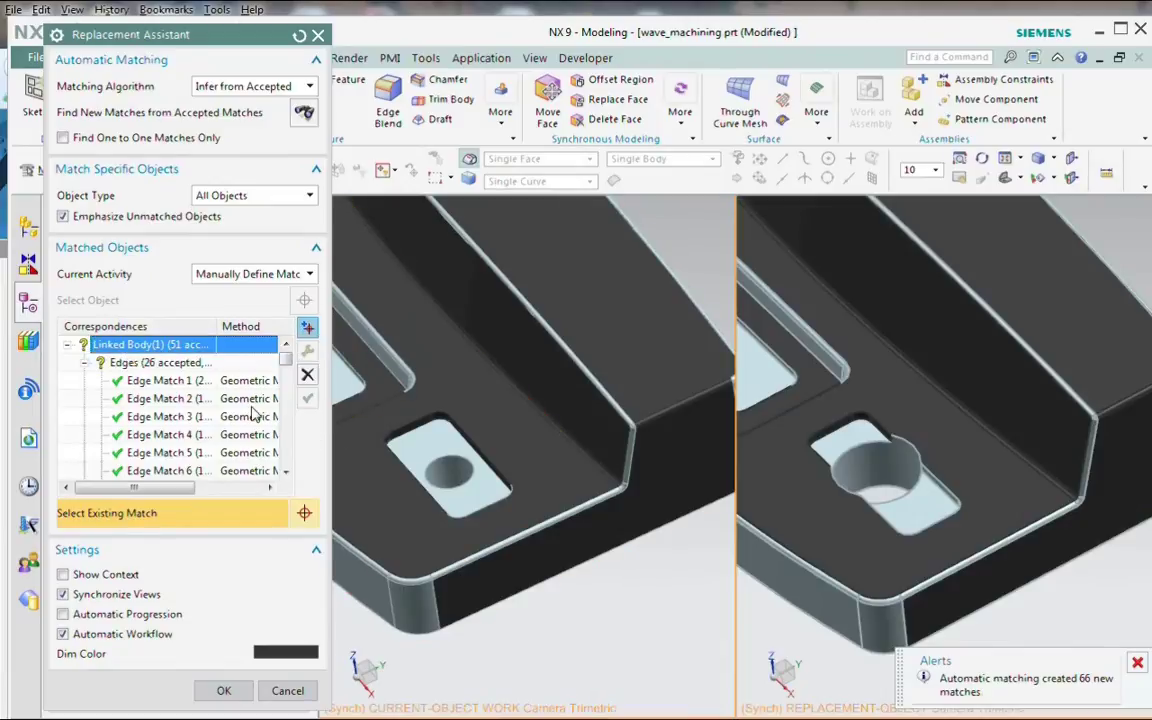
click(152, 362)
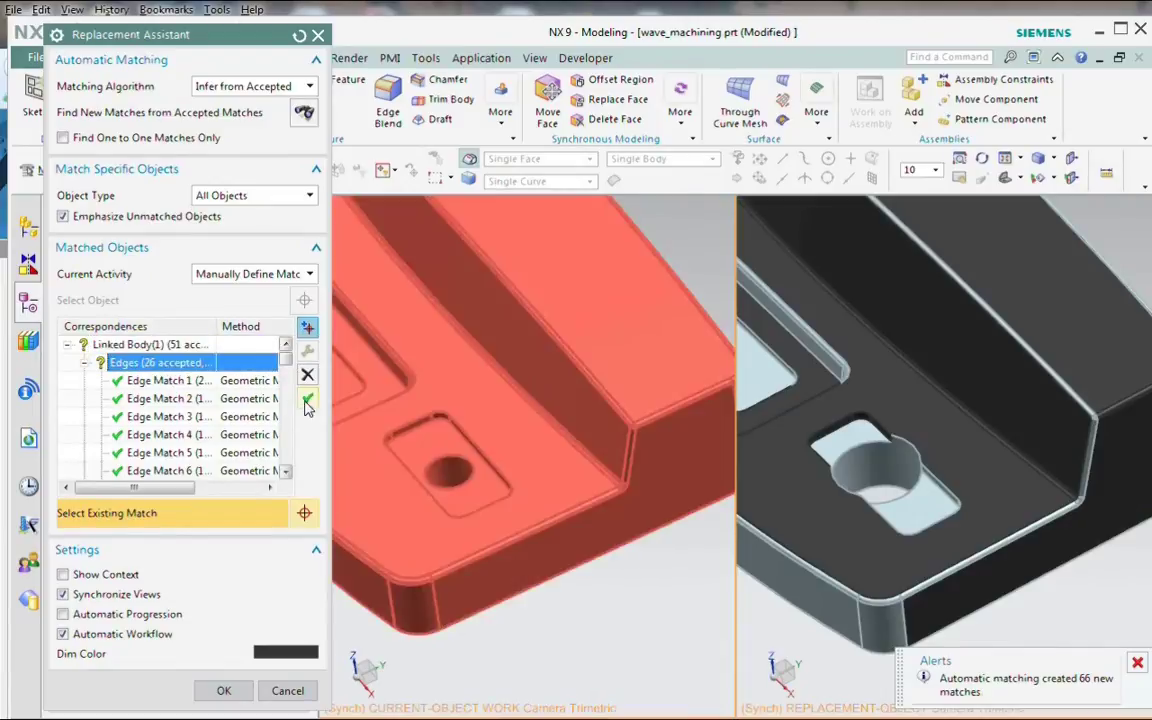
click(307, 398)
scroll(289, 427, down, 1)
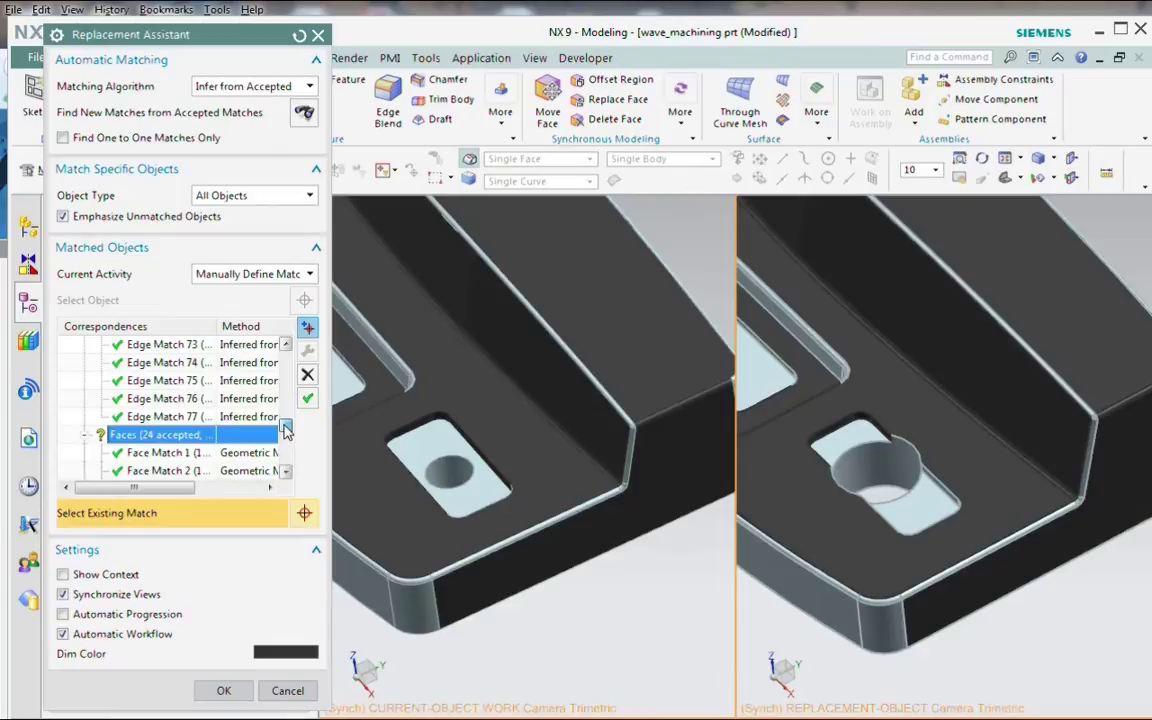
click(307, 398)
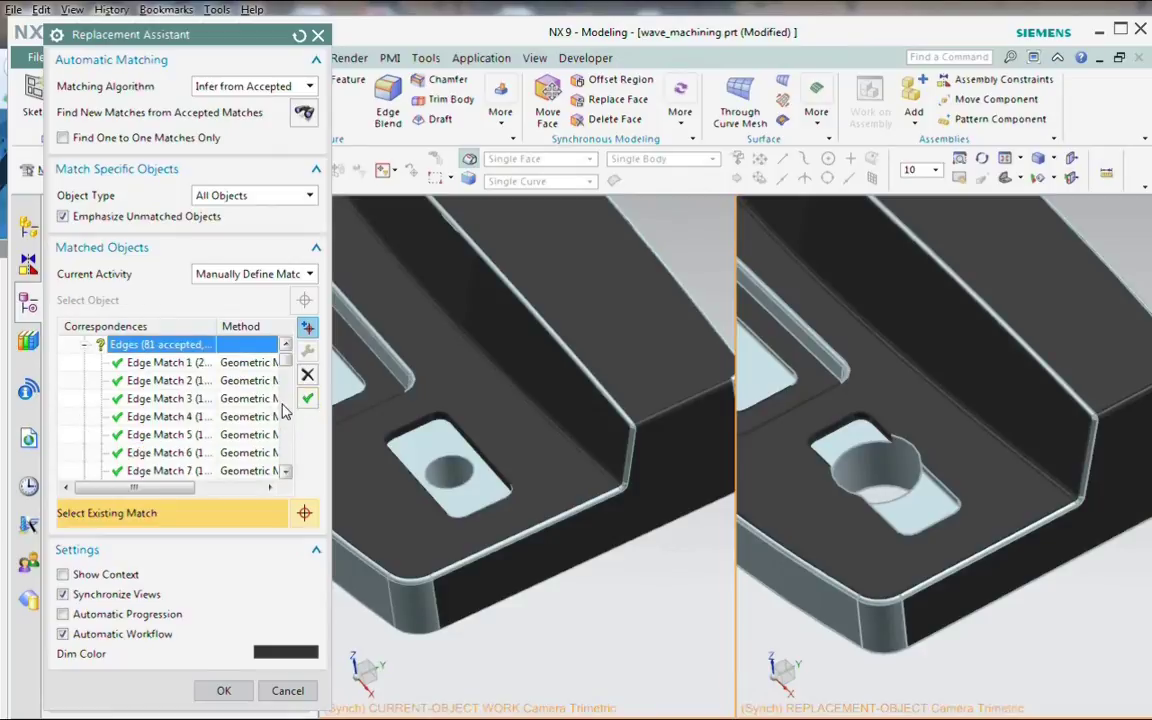
mouse_move(286, 366)
mouse_down()
mouse_move(280, 468)
mouse_move(287, 374)
mouse_up()
click(308, 400)
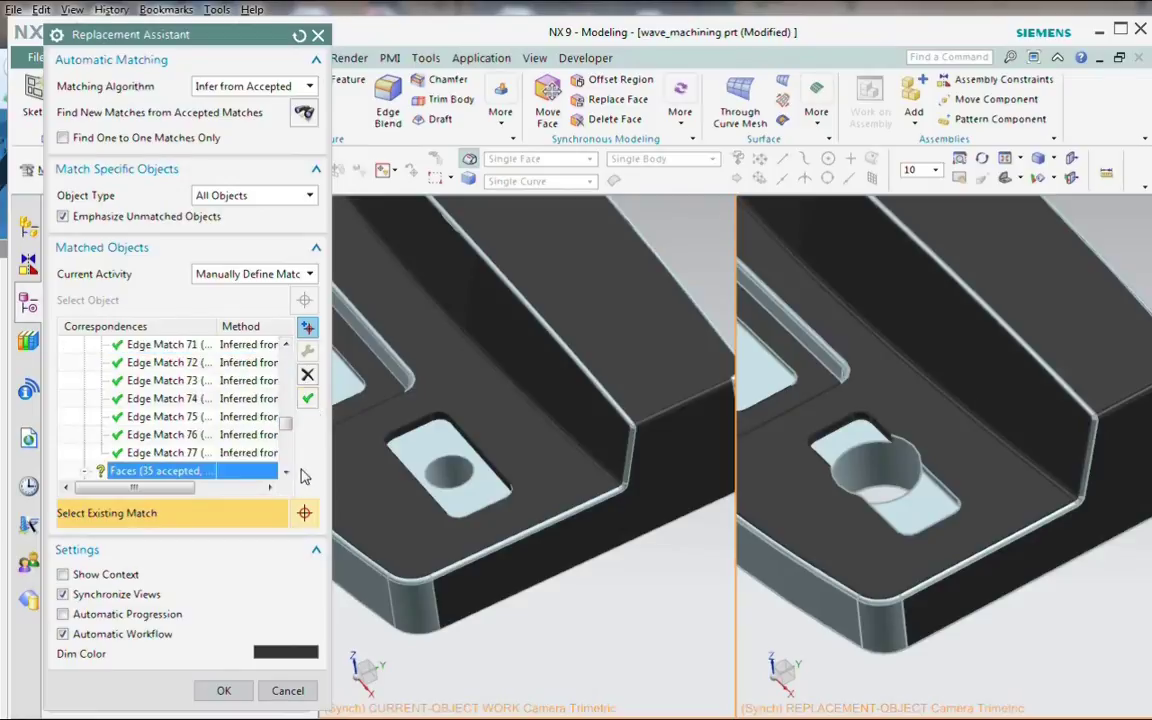
scroll(483, 437, down, 6)
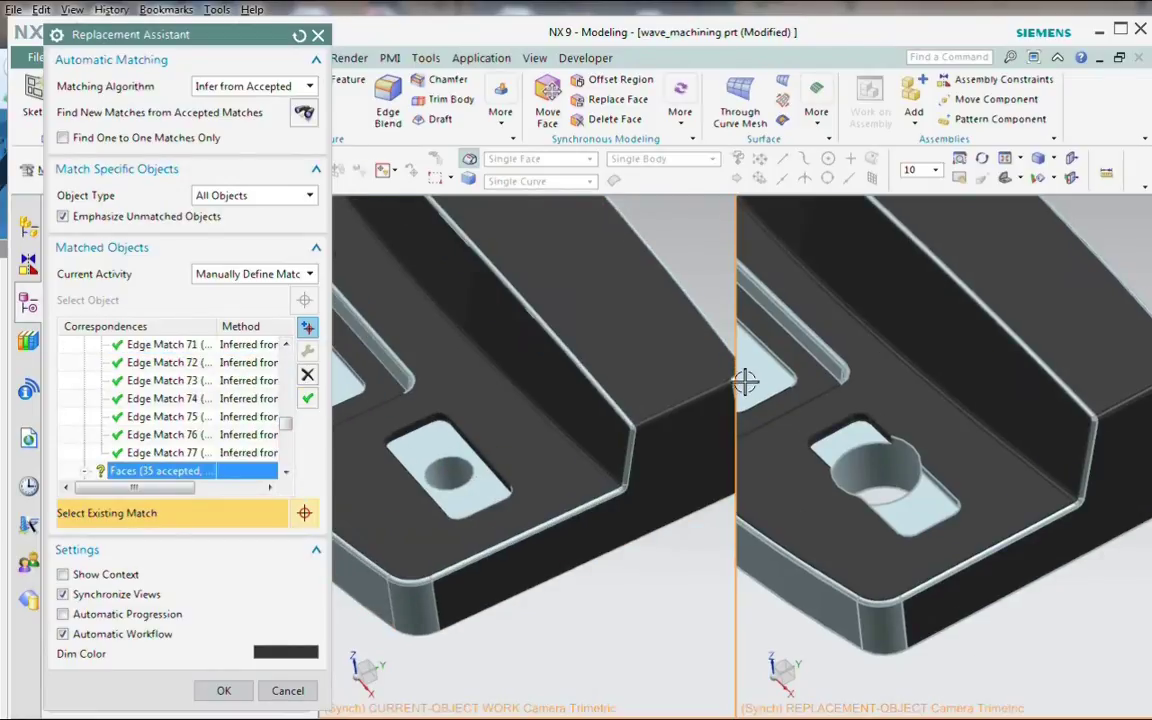
scroll(590, 318, up, 3)
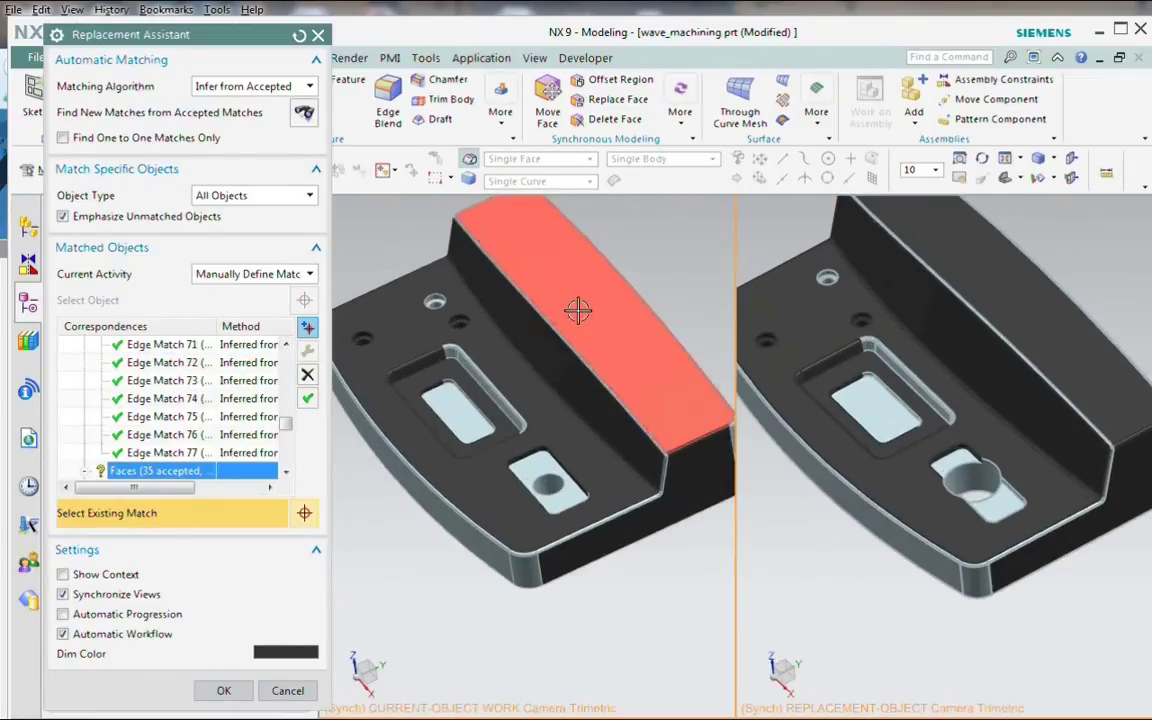
Step: Switch matching back to Geometric and pair the front and corner faces of both bodies
click(232, 85)
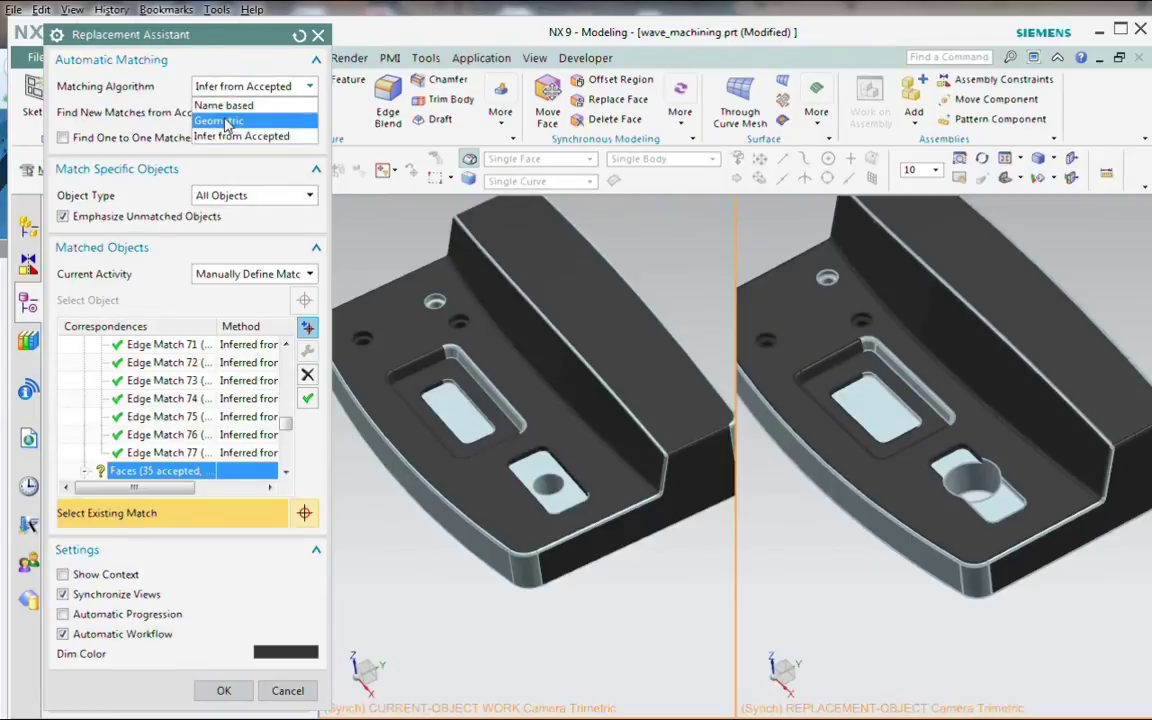
click(226, 117)
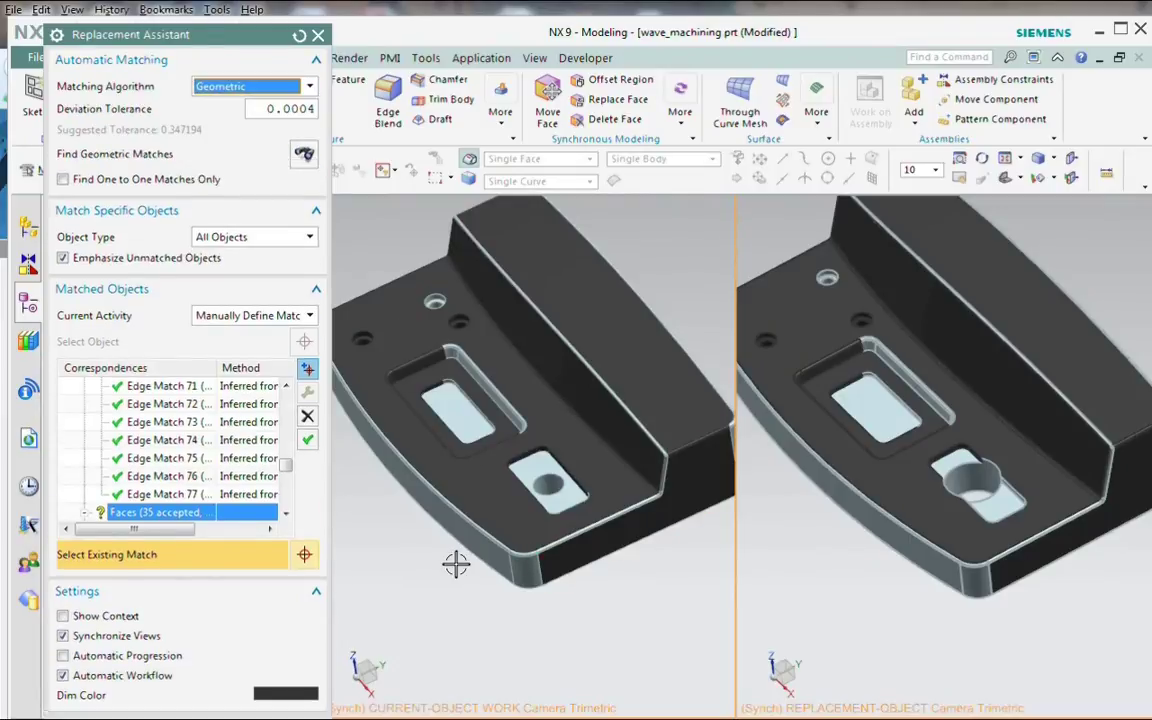
middle_drag(456, 565, 496, 561)
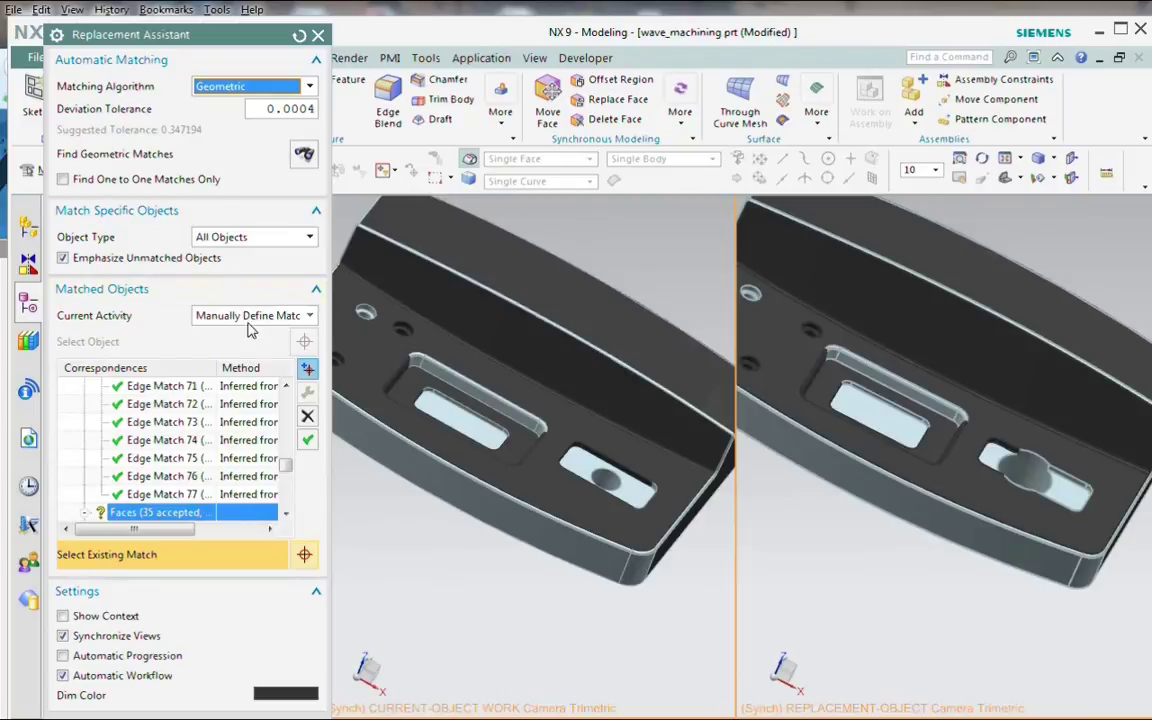
click(307, 370)
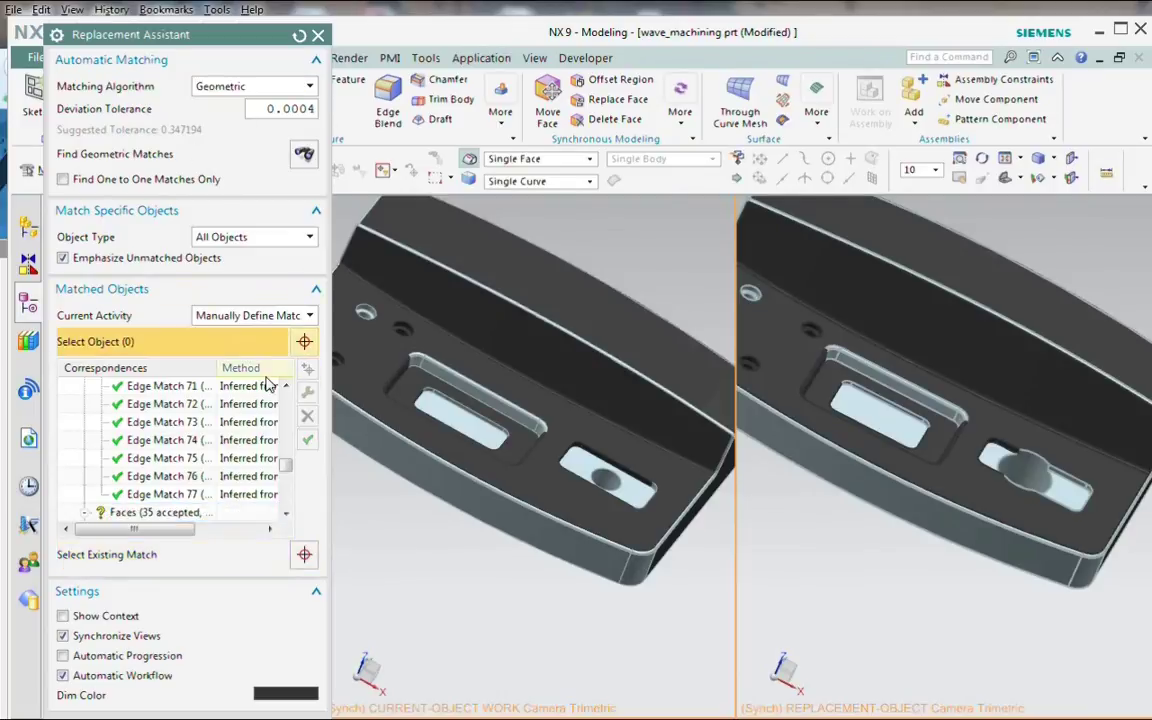
click(552, 538)
click(872, 485)
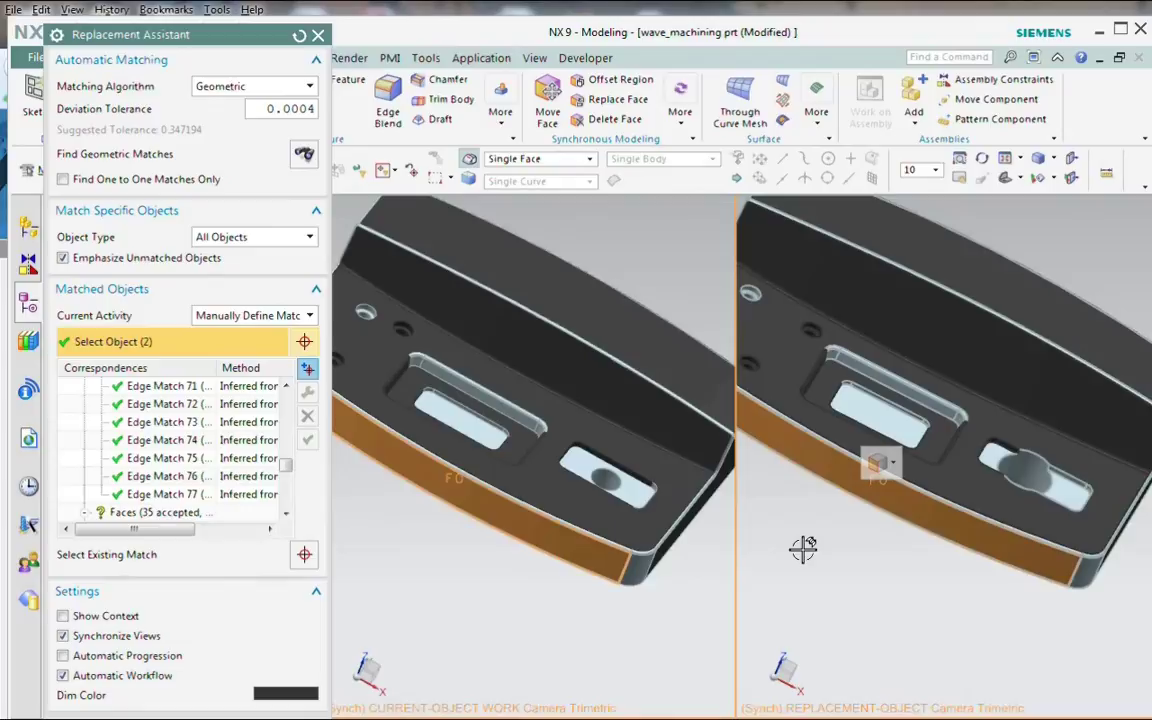
click(640, 573)
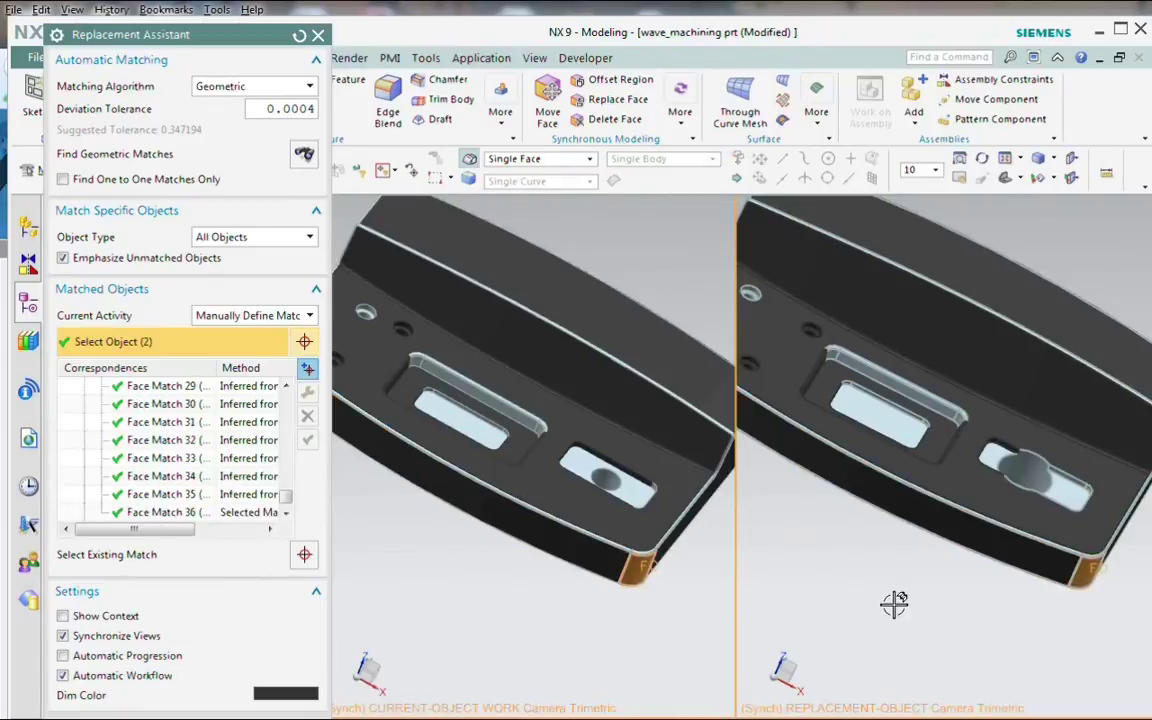
click(870, 546)
Step: Pair the side face, small corner face and pocket floor with the revised part
middle_drag(846, 522, 887, 630)
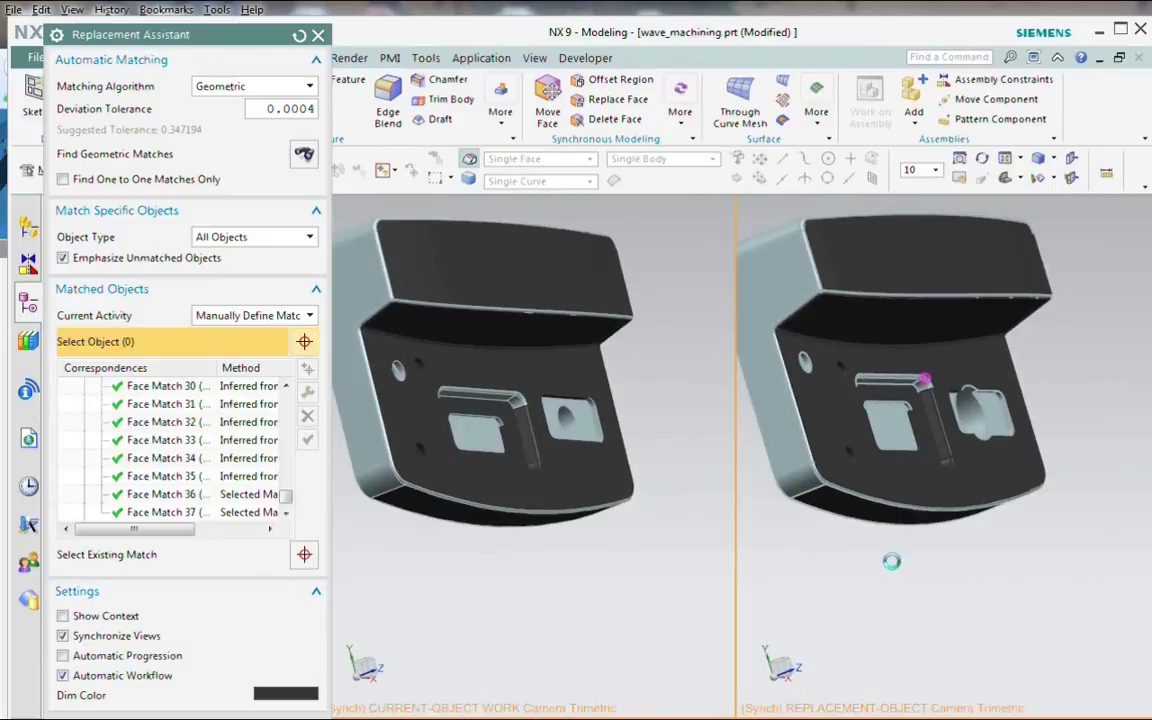
scroll(791, 345, up, 3)
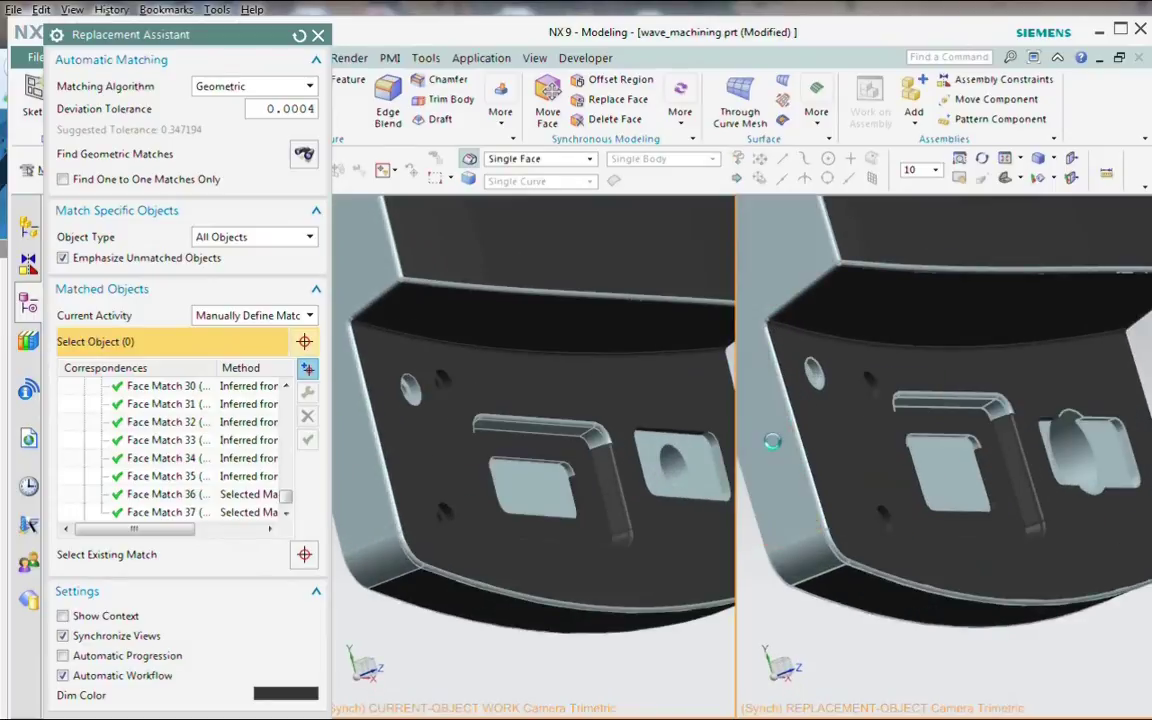
click(745, 365)
click(374, 488)
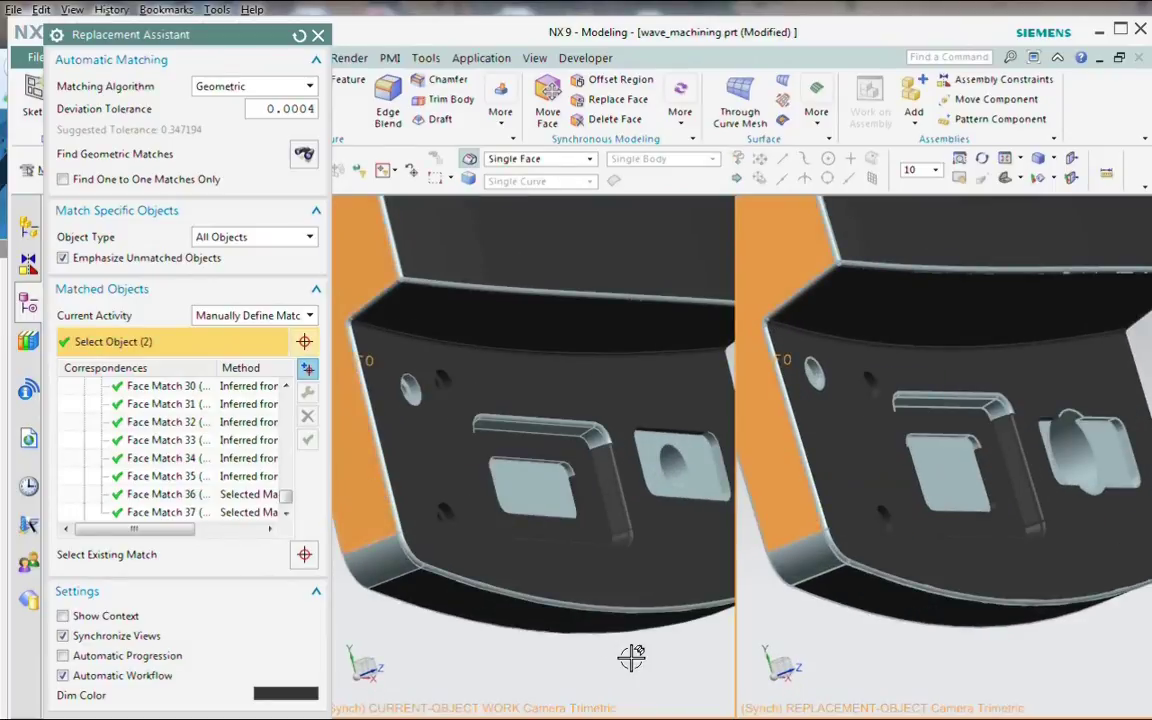
click(358, 560)
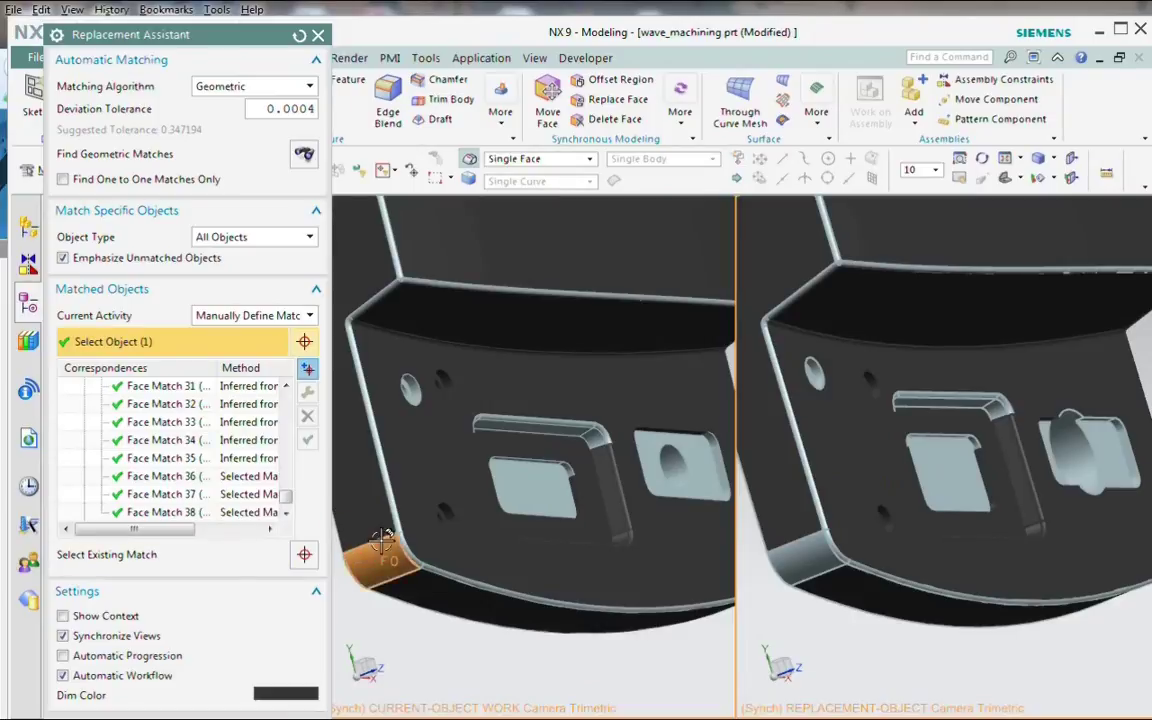
click(775, 563)
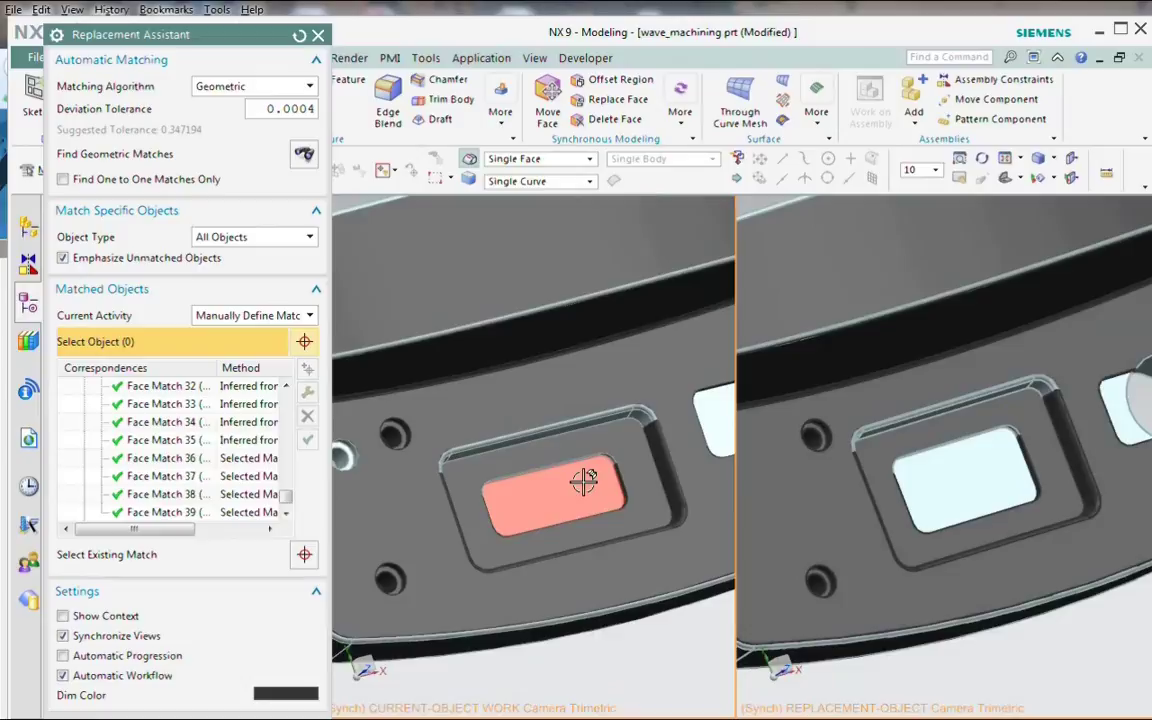
click(592, 478)
click(964, 466)
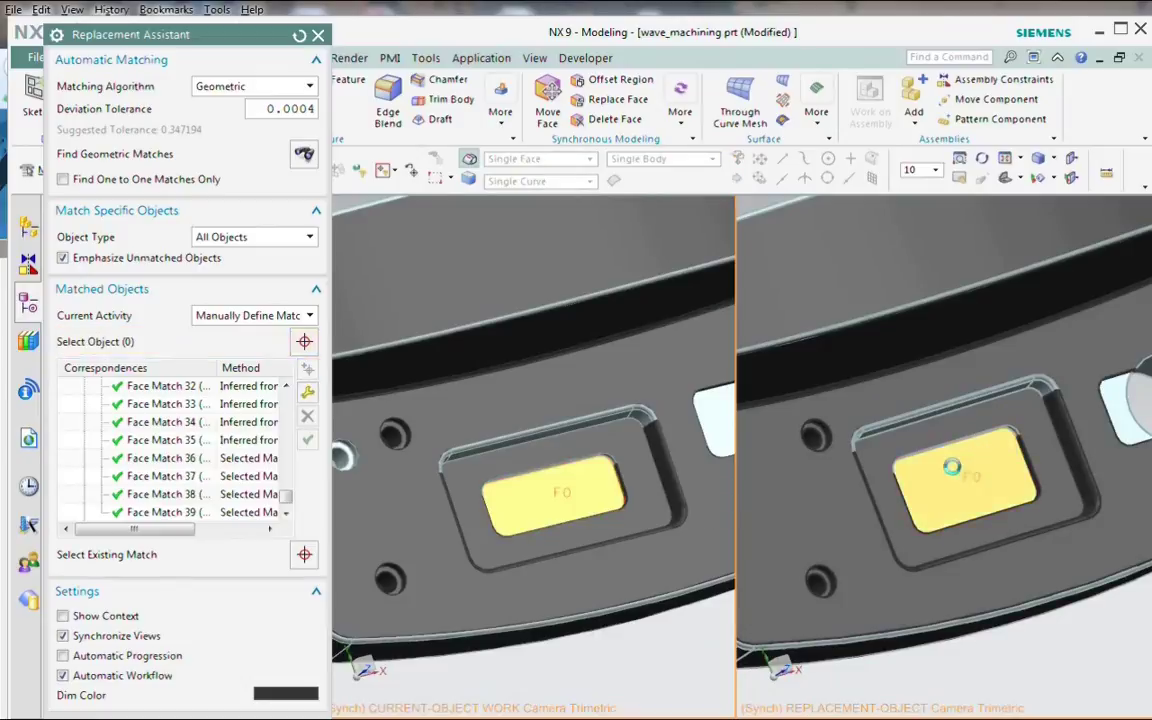
Step: Pair the narrow pocket wall and the top face with their counterparts on the revised part
middle_drag(888, 444, 833, 375)
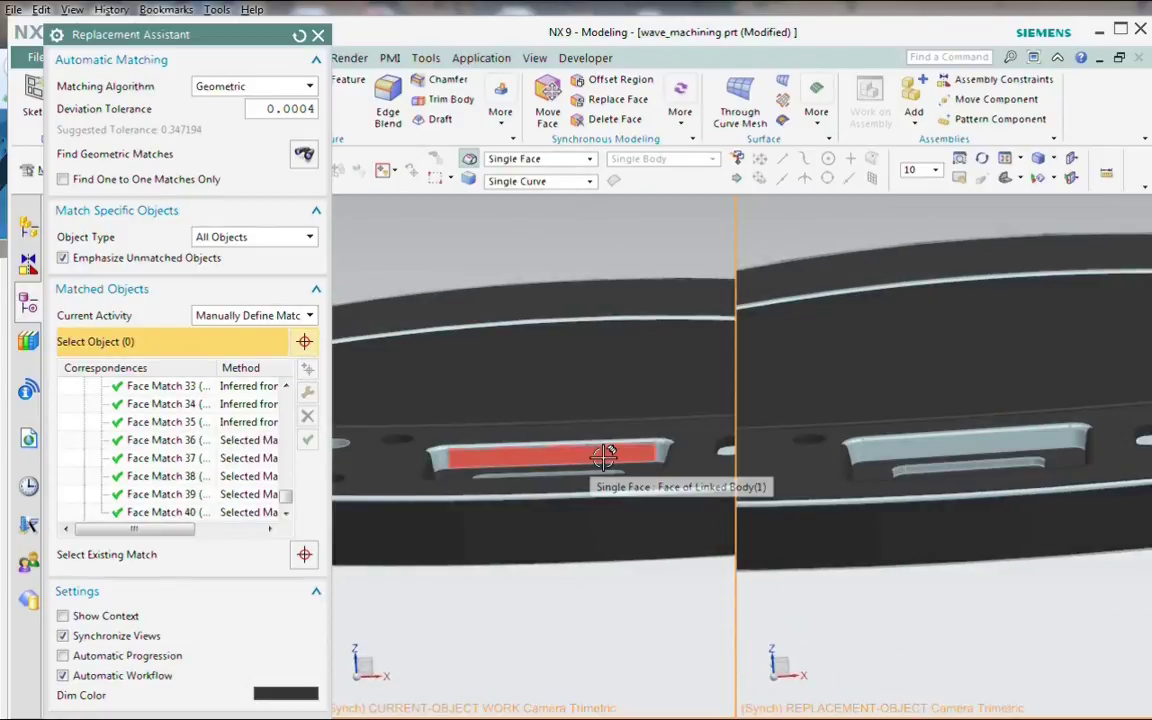
click(560, 456)
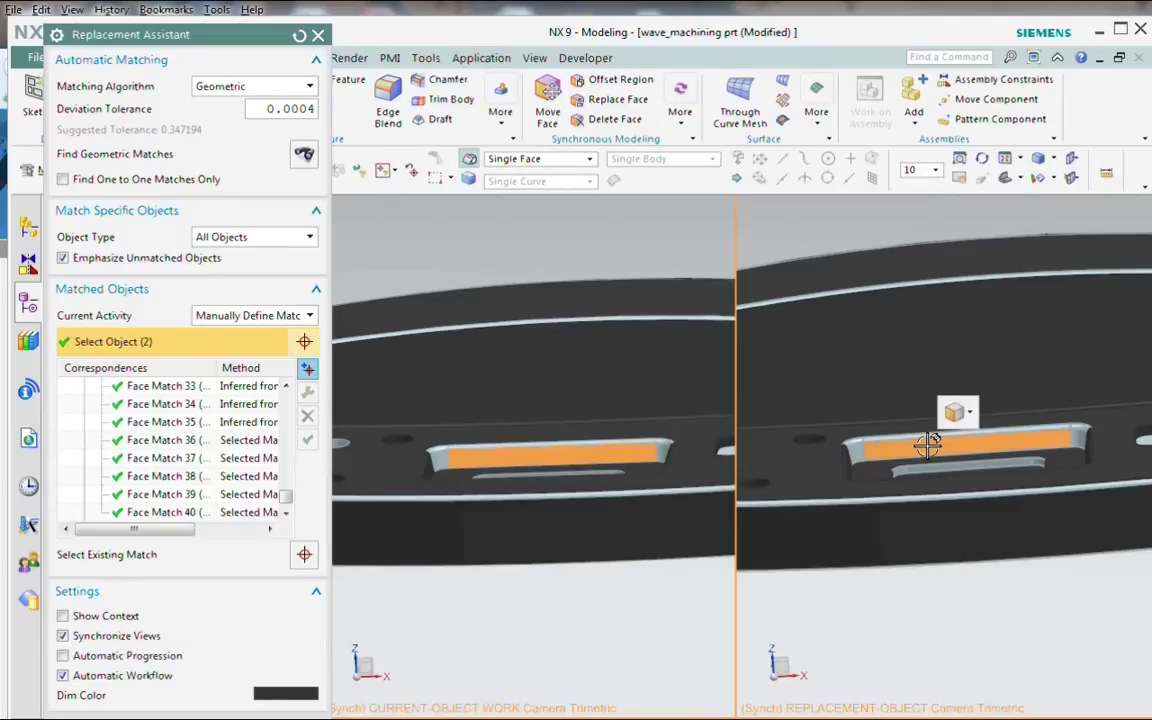
click(931, 440)
scroll(599, 399, up, 3)
middle_drag(599, 399, 681, 560)
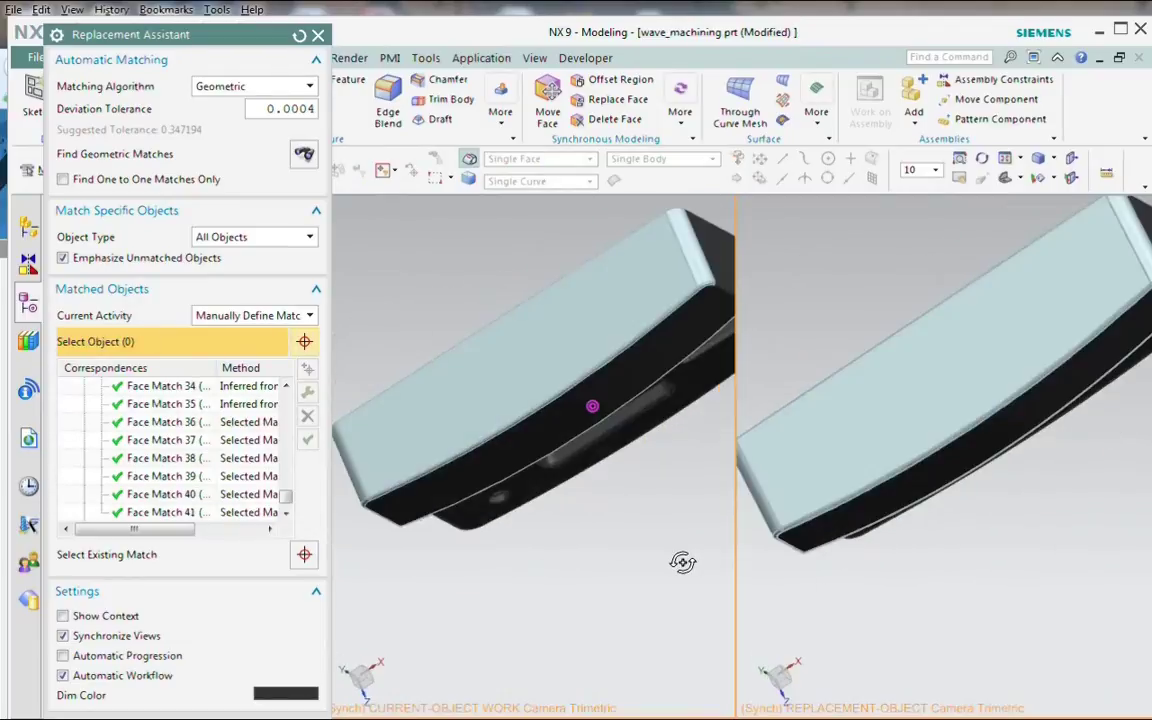
scroll(603, 351, down, 3)
click(589, 316)
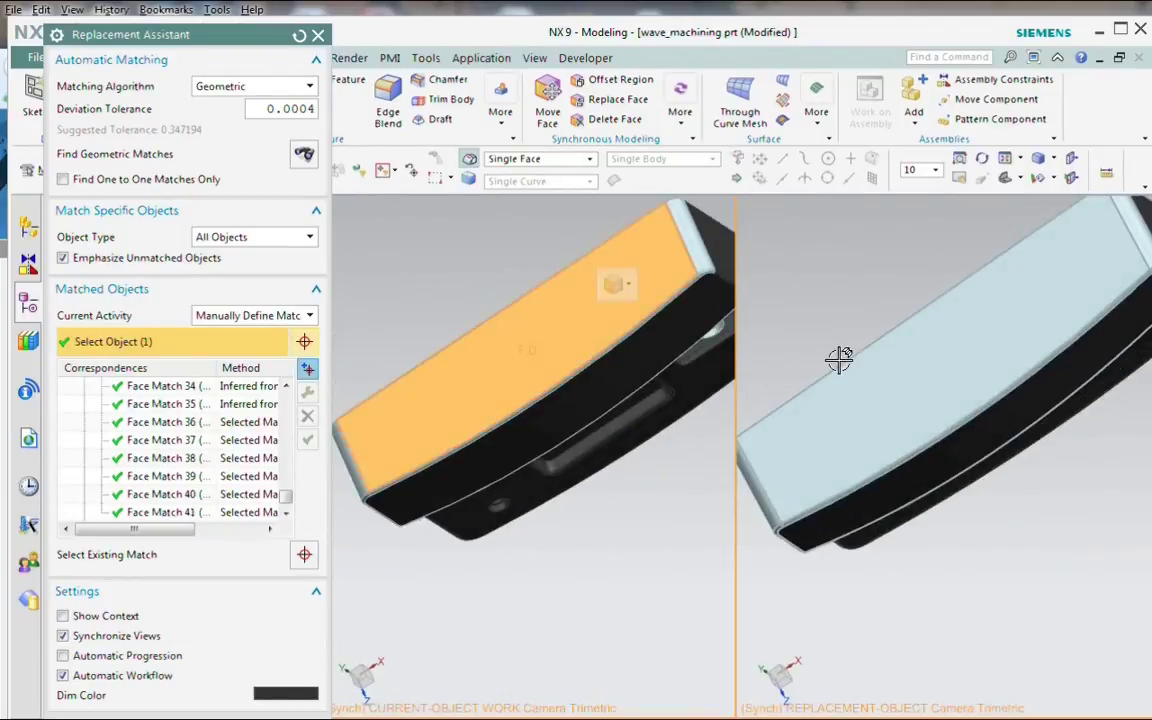
click(931, 399)
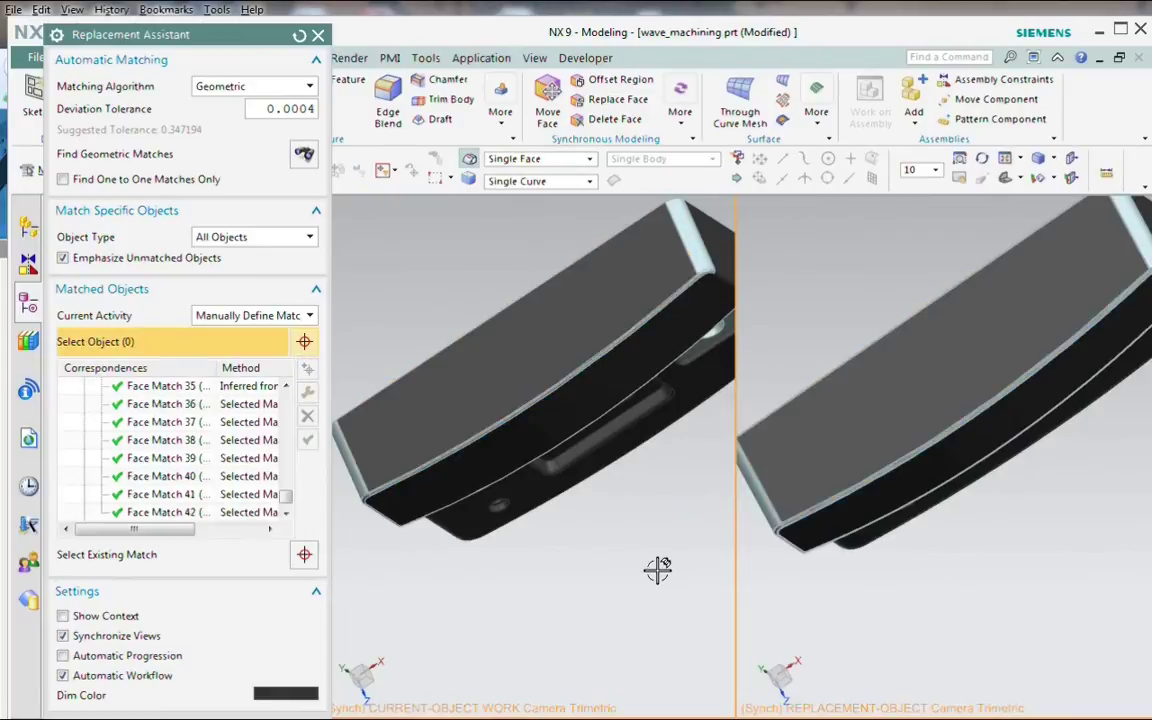
middle_drag(593, 511, 637, 443)
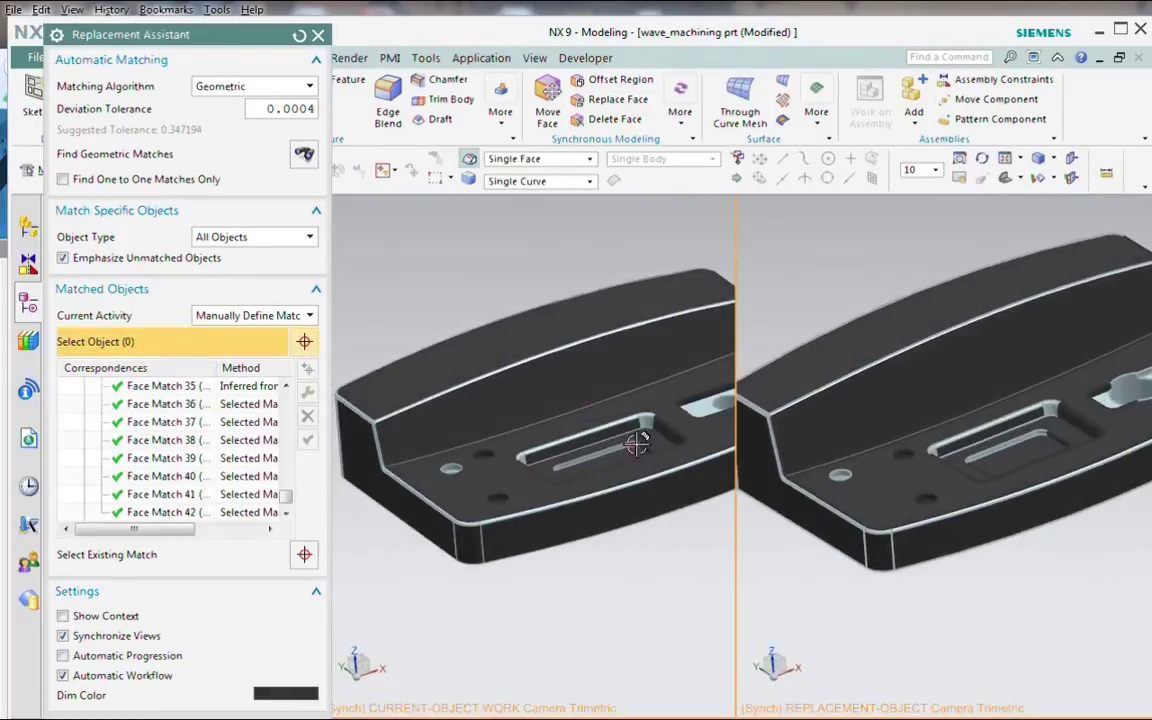
Step: Infer new matches from the accepted ones and review the Edges and Faces groups
click(250, 88)
click(255, 134)
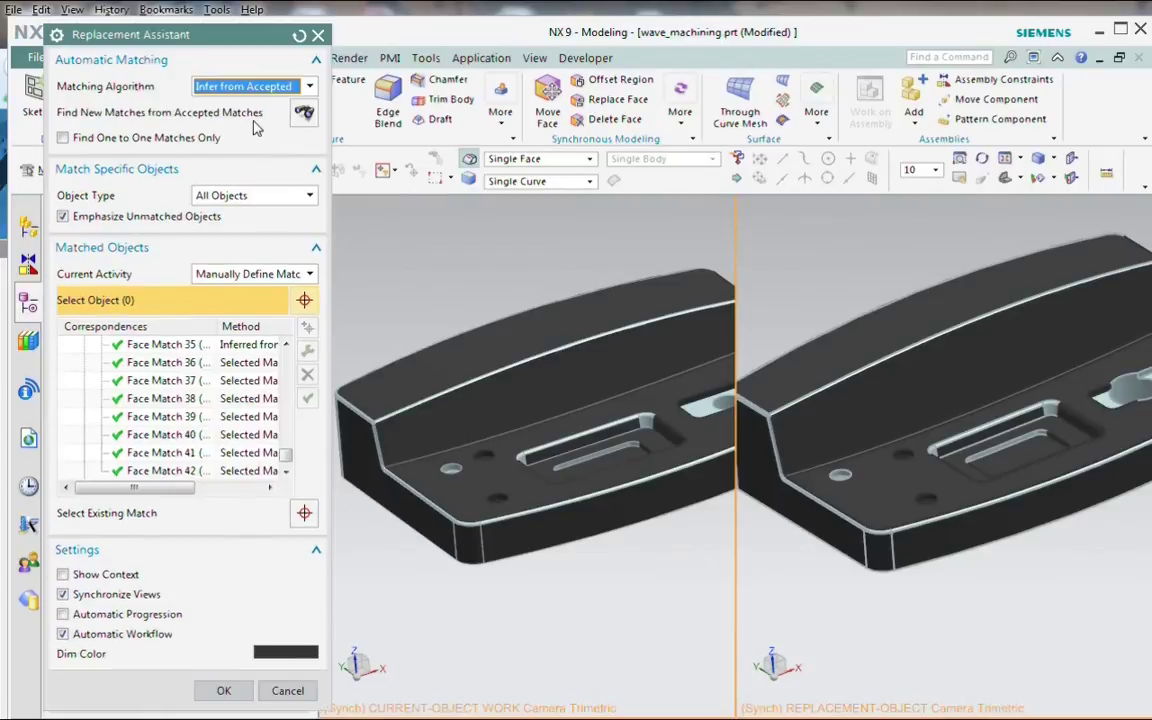
click(304, 115)
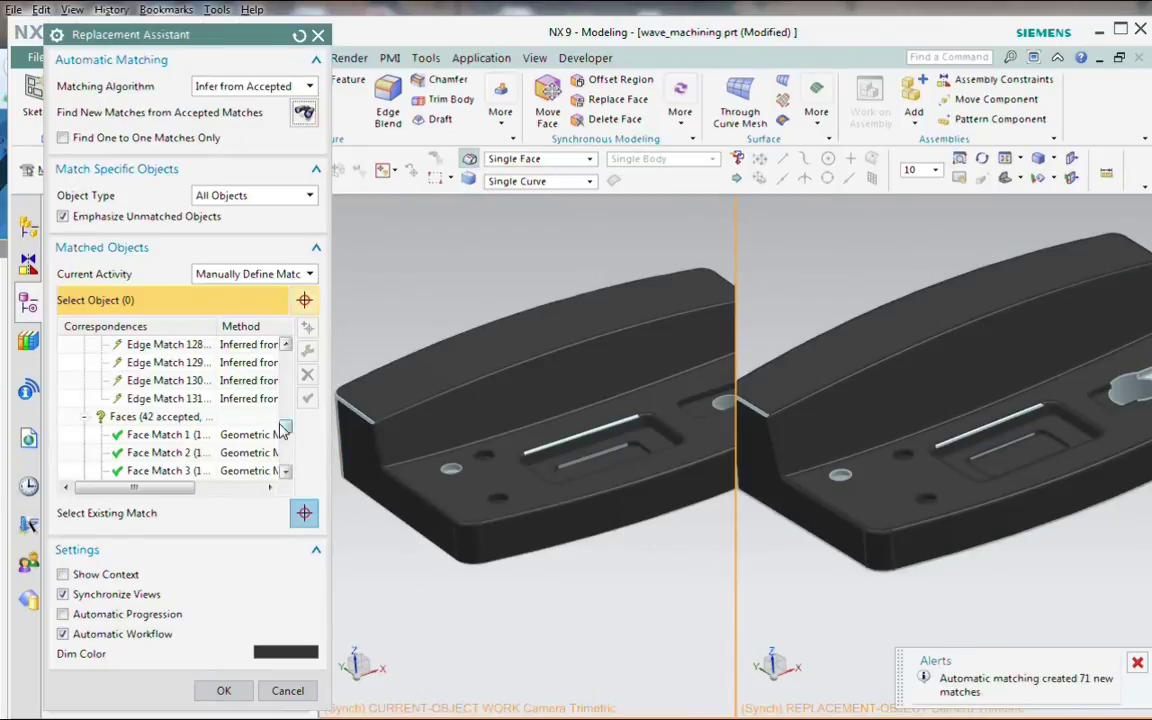
drag(283, 428, 288, 346)
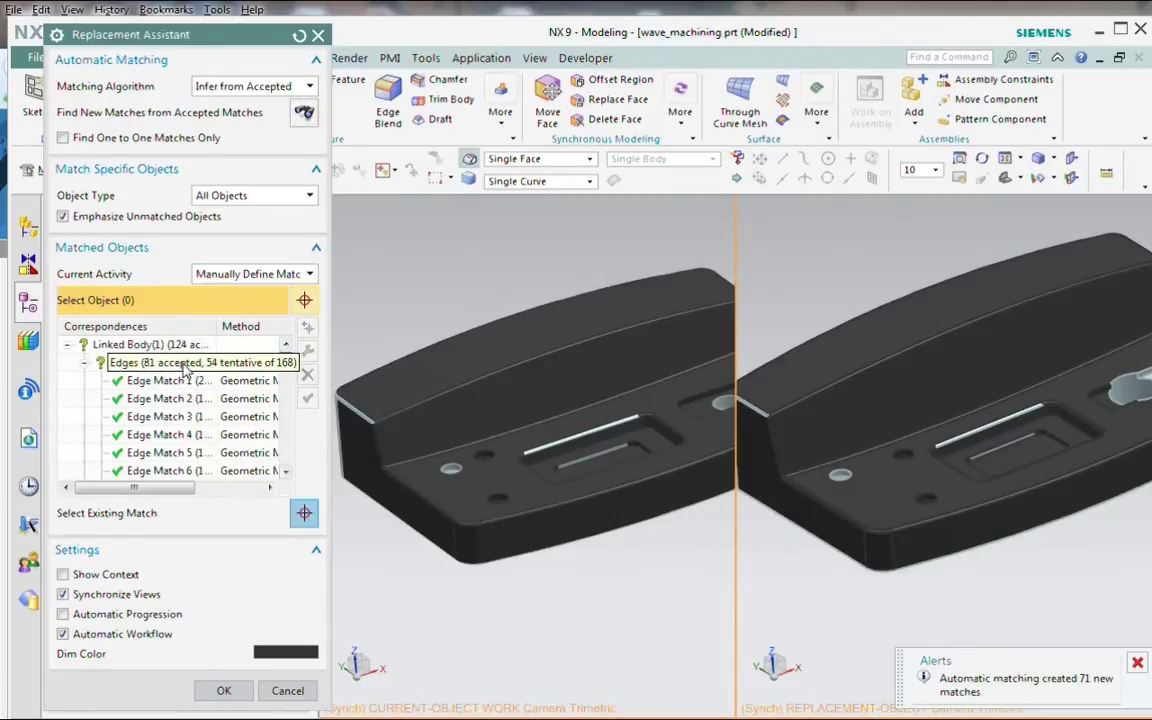
click(185, 364)
click(304, 396)
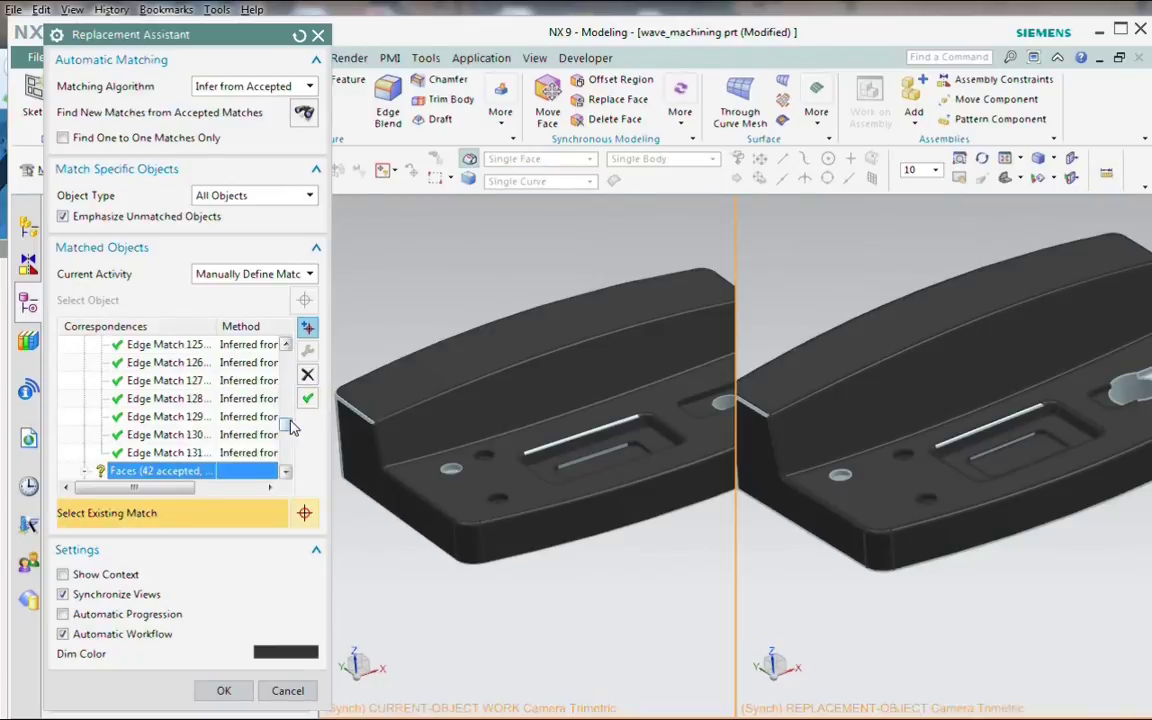
scroll(290, 428, down, 2)
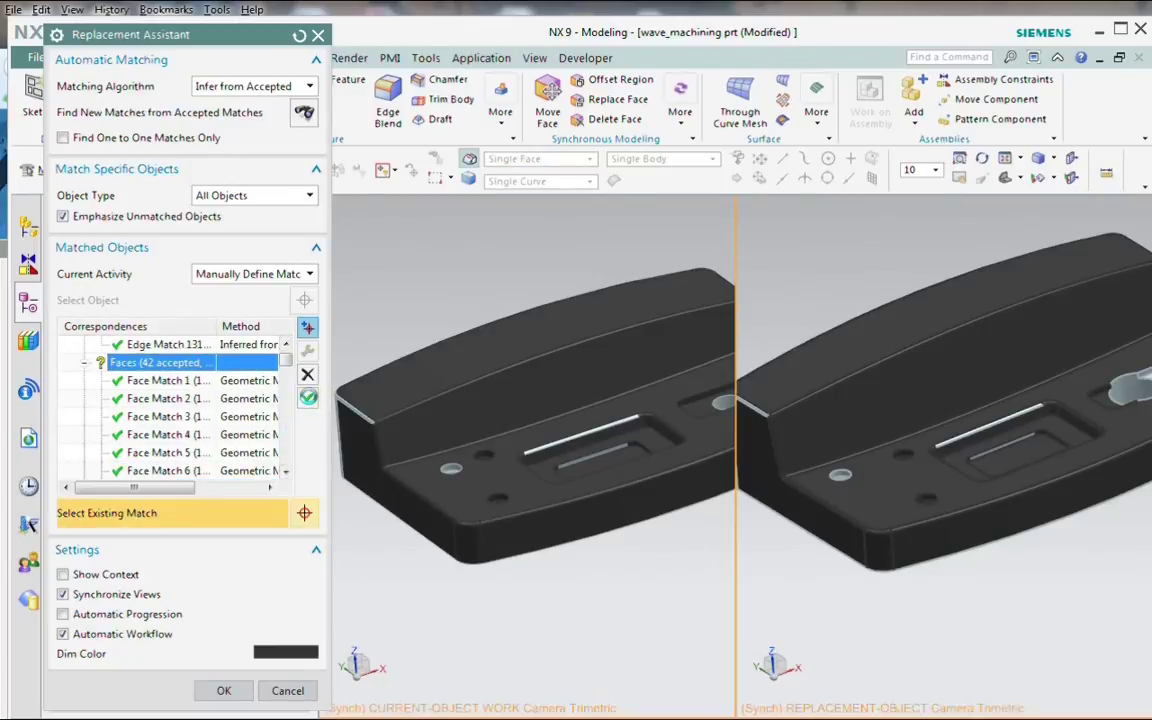
click(307, 399)
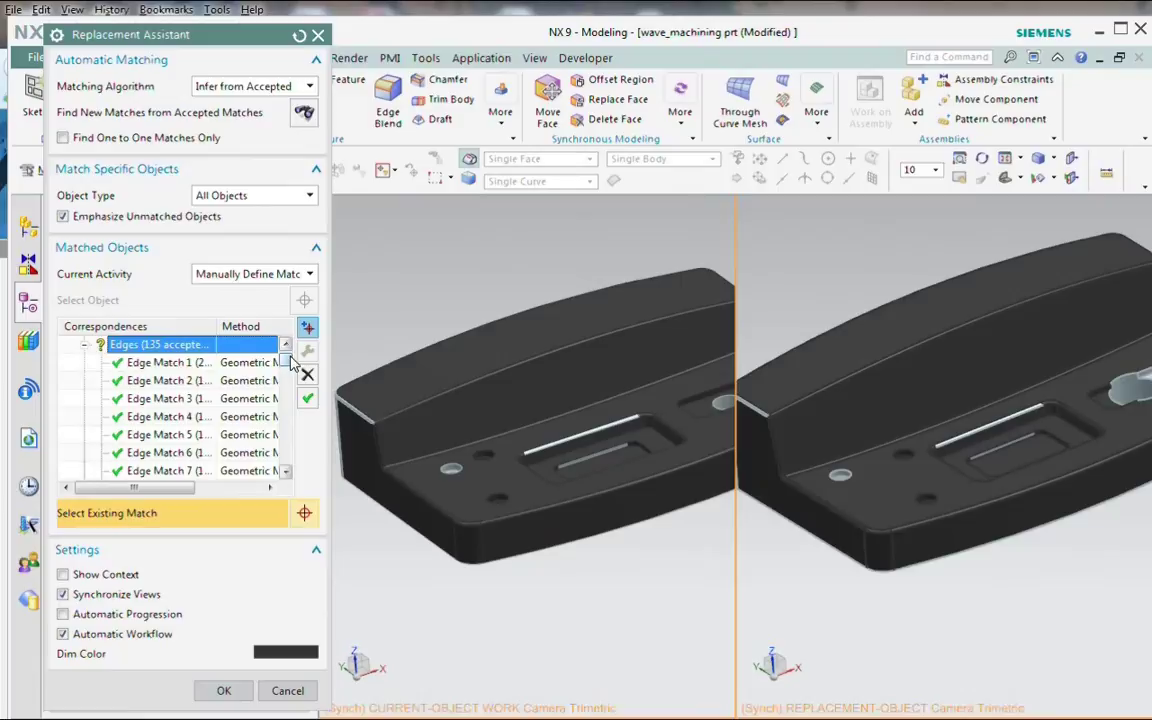
click(287, 343)
Step: Run a second Infer from Accepted round, reaching 153 accepted edges and 59 faces
click(300, 87)
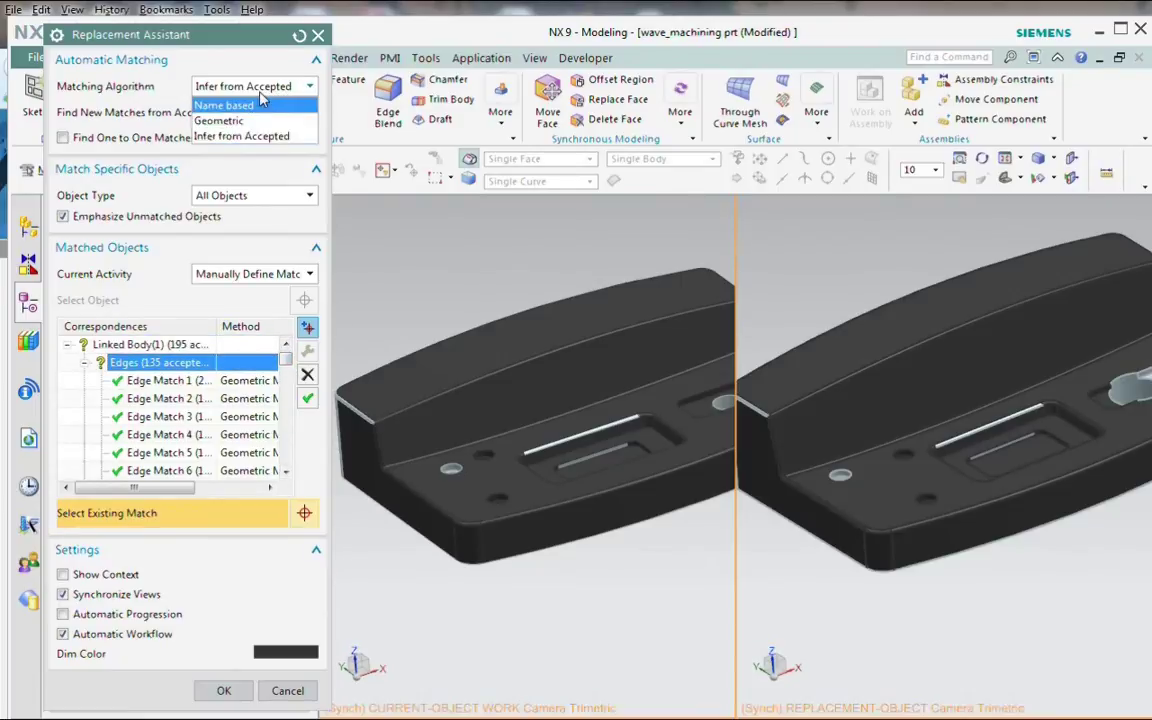
click(261, 91)
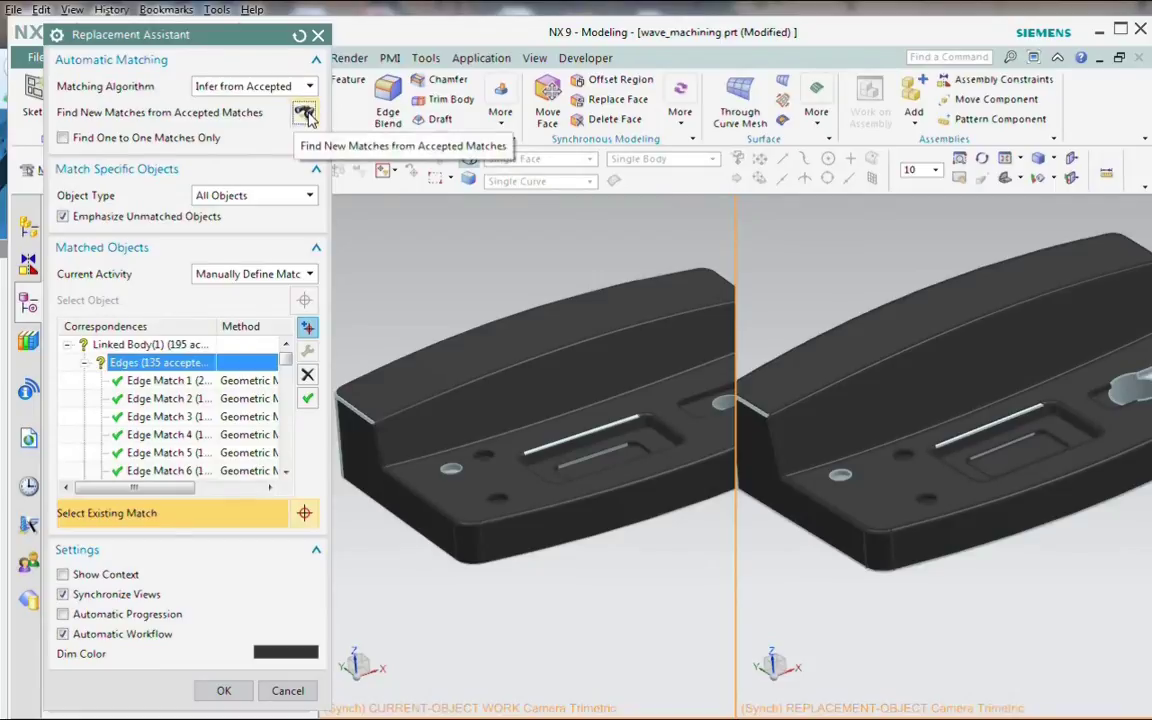
click(304, 115)
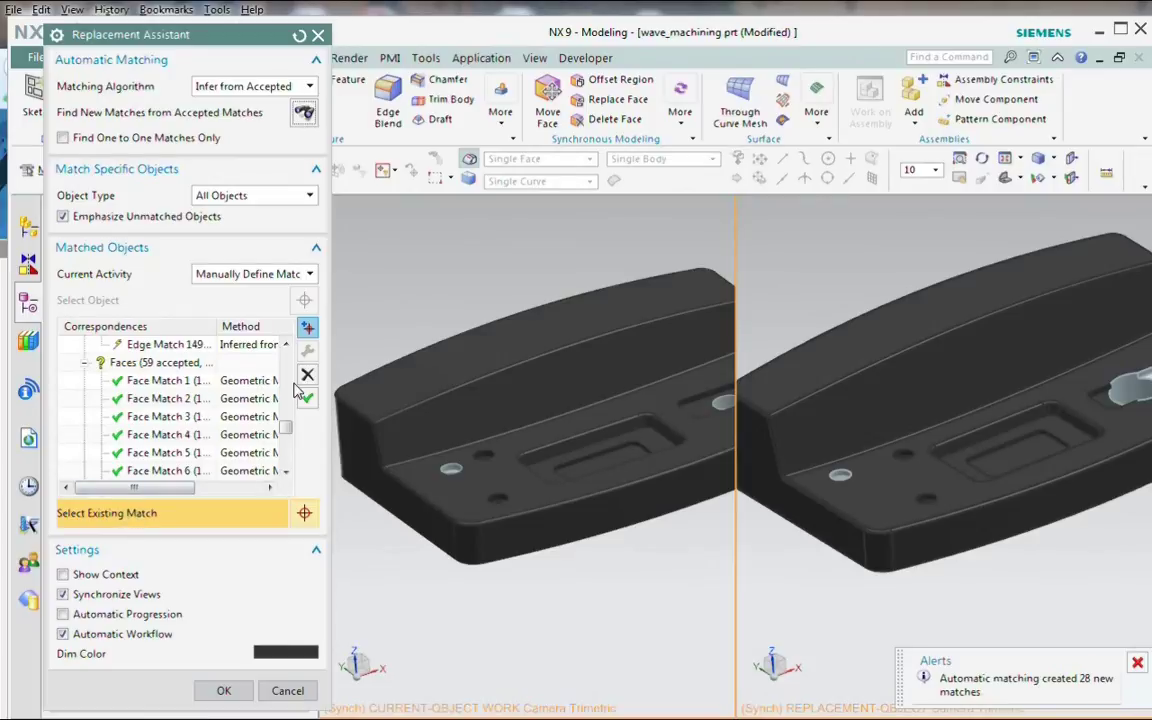
drag(285, 433, 283, 350)
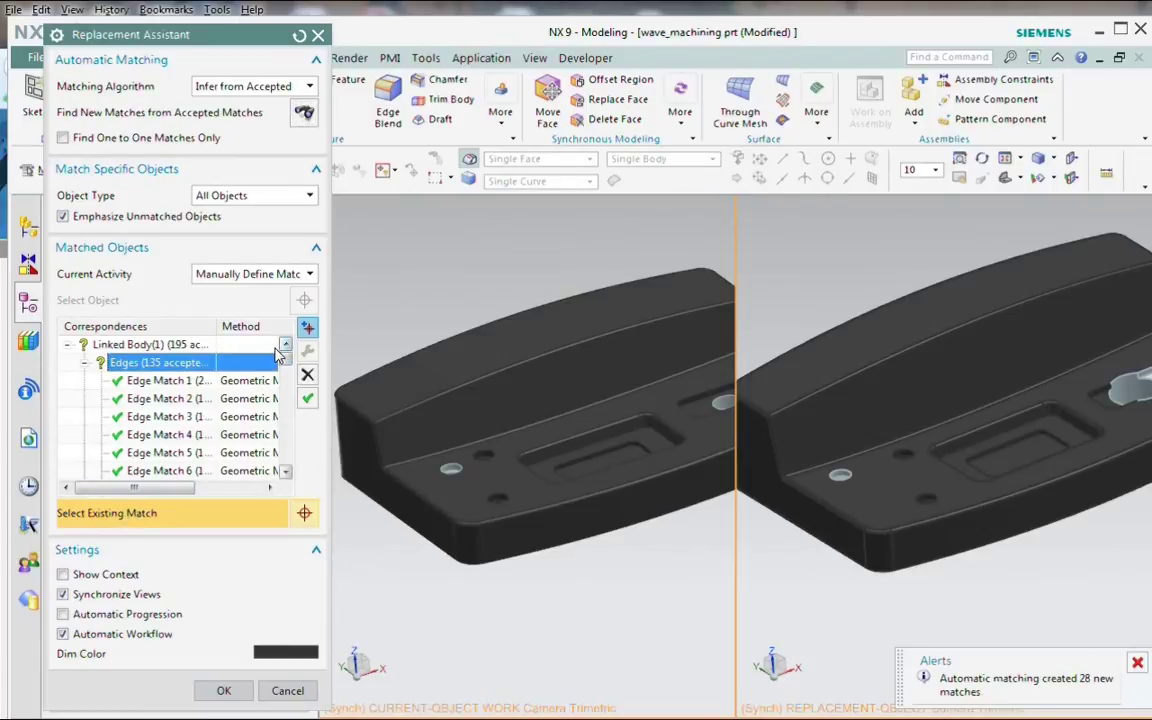
click(307, 400)
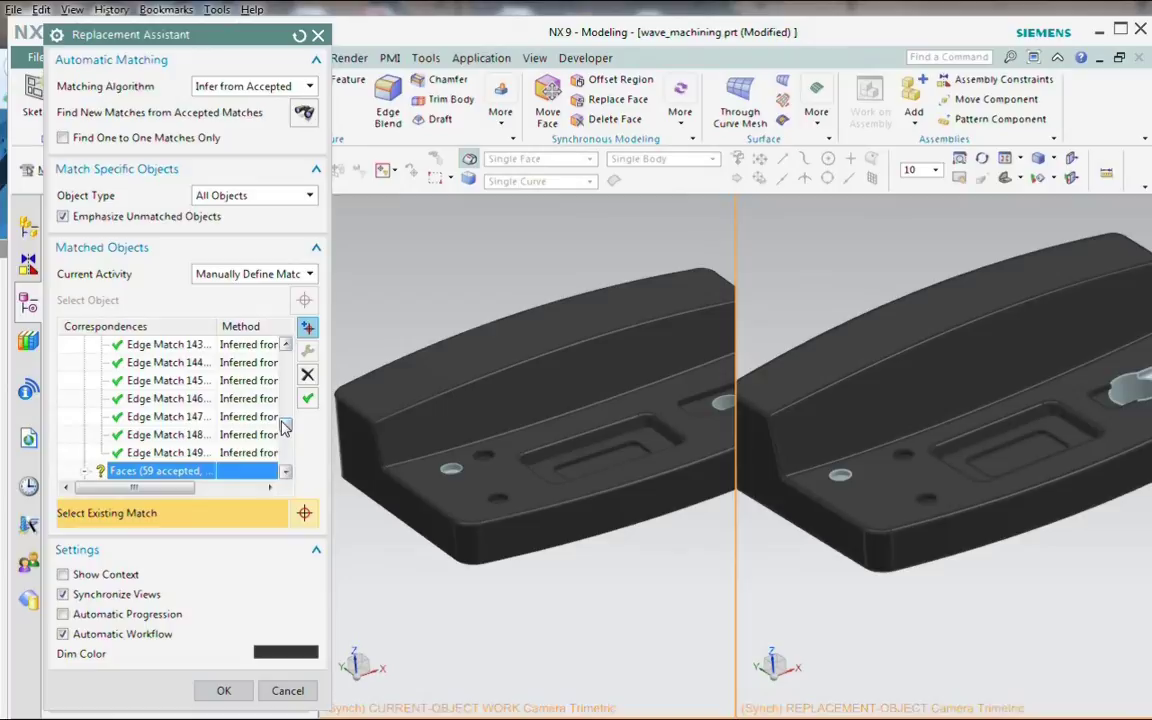
click(309, 399)
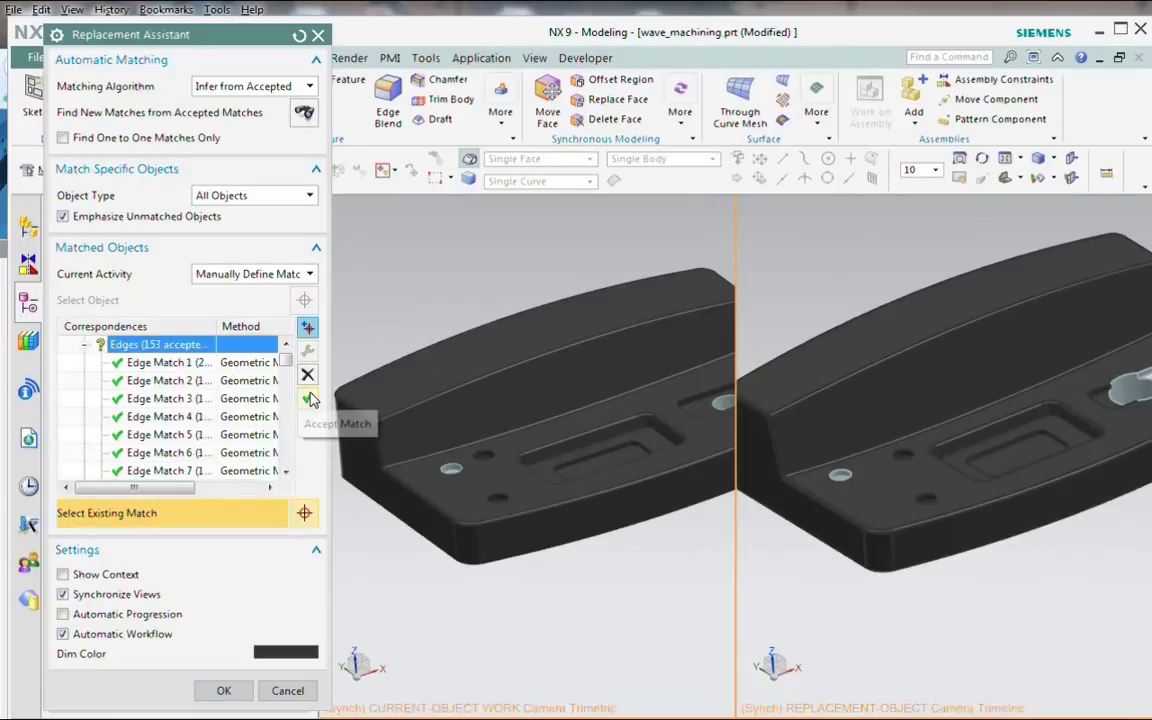
mouse_move(674, 519)
middle_down()
mouse_move(647, 530)
mouse_move(663, 545)
middle_up()
Step: Zoom and orbit both views to check the matched hole on the revised part
scroll(640, 550, up, 5)
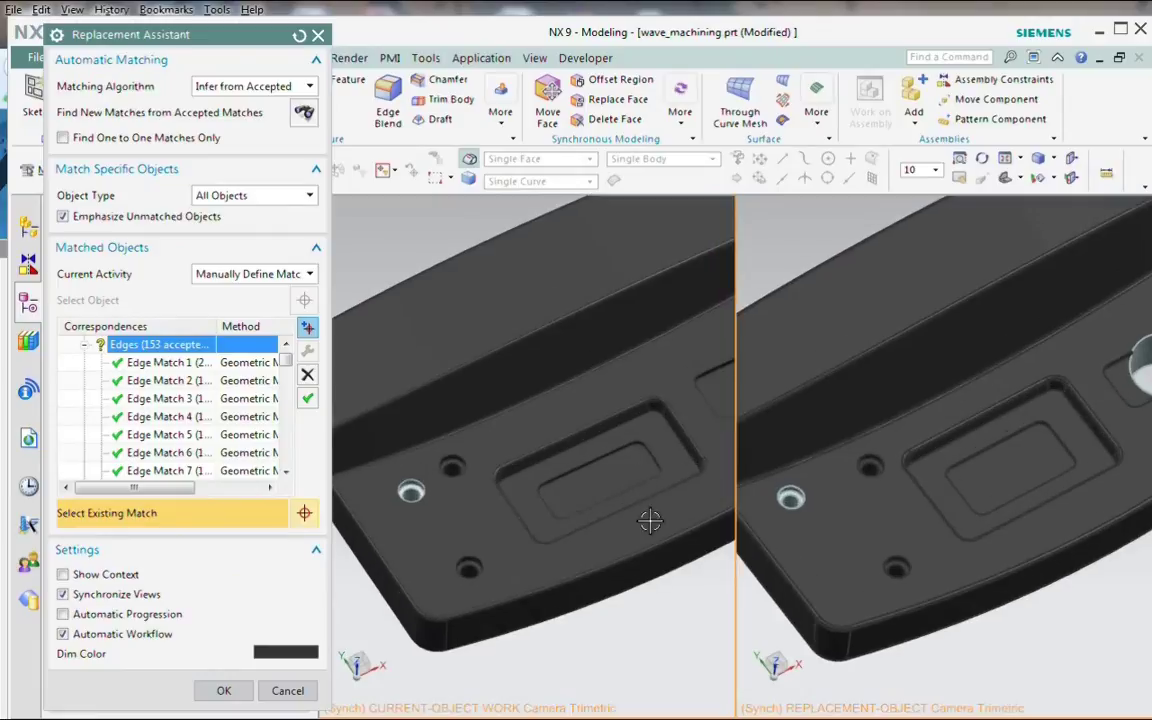
click(790, 497)
scroll(795, 560, up, 1)
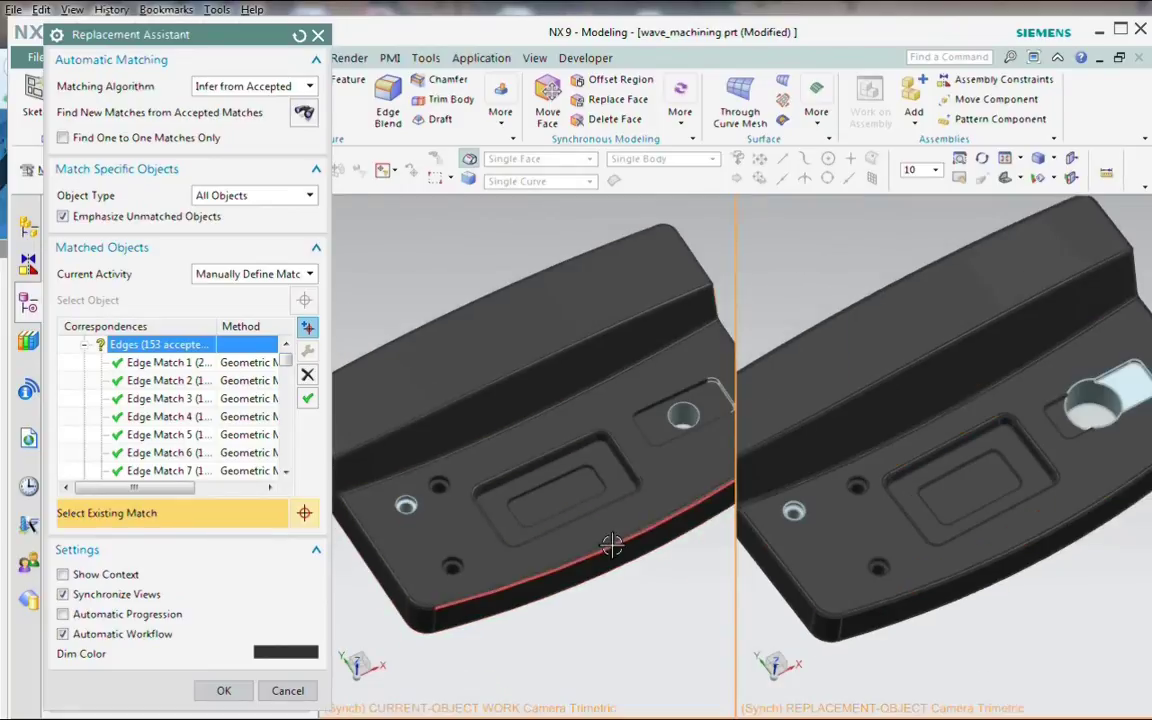
middle_drag(611, 545, 617, 527)
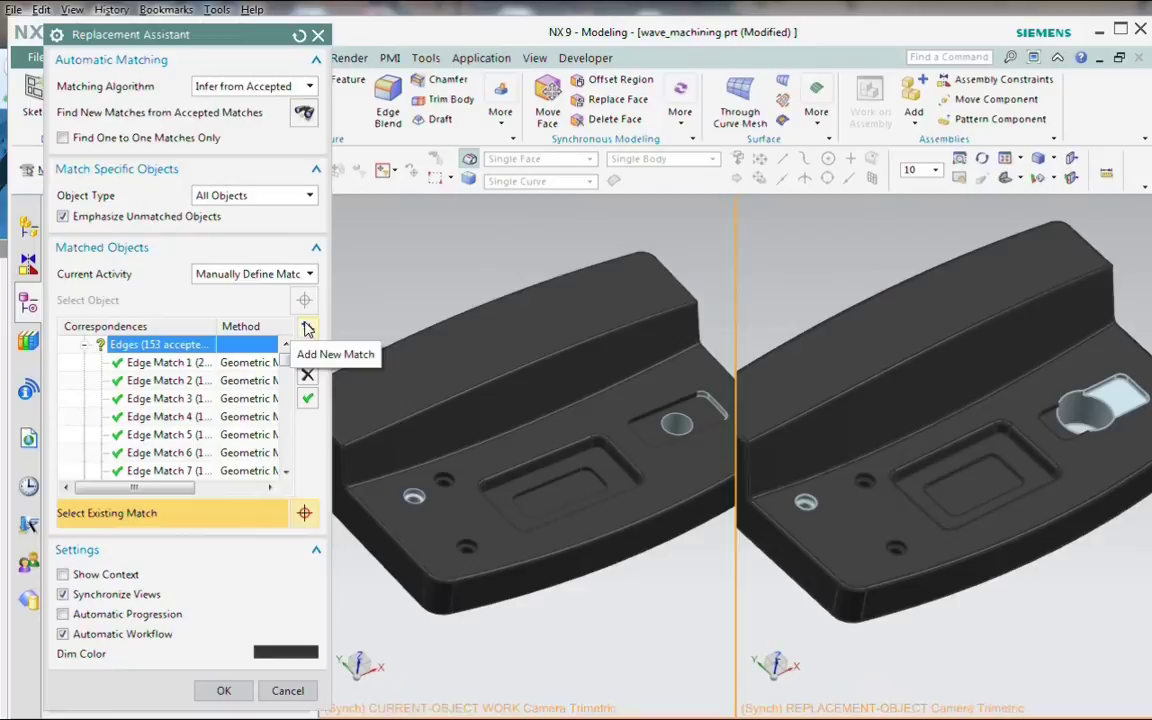
Step: Switch matching back to Geometric and pair the first counterbore hole face with the revised part
click(308, 329)
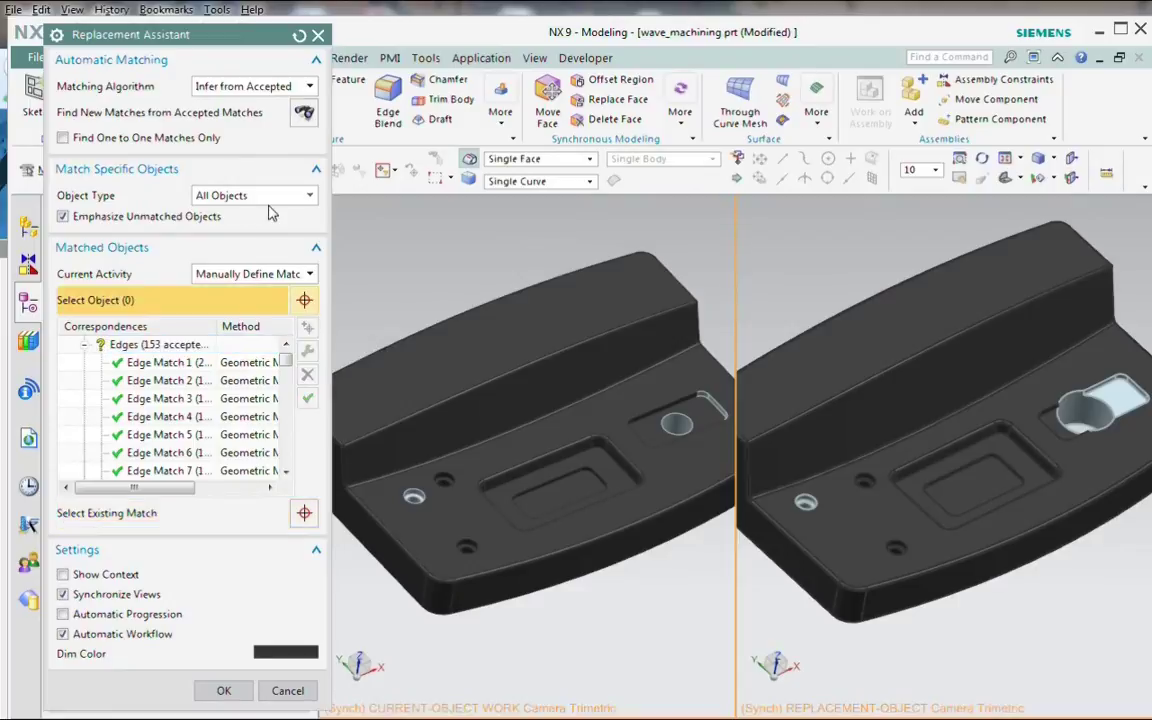
click(250, 86)
click(225, 116)
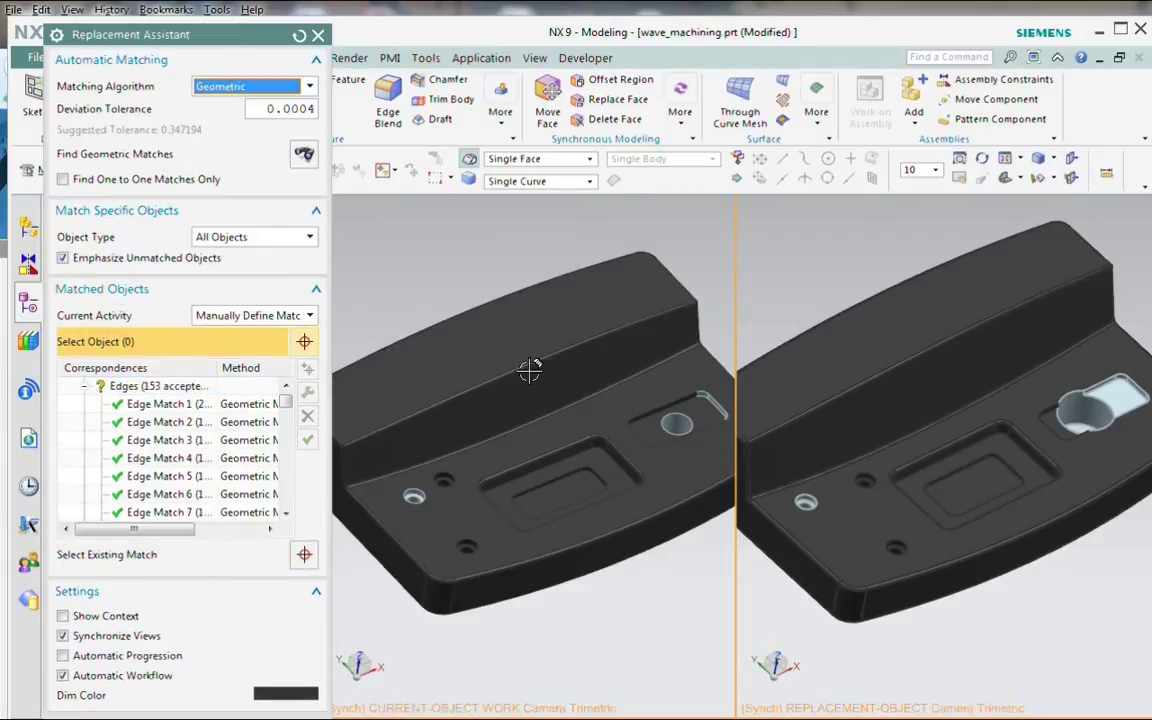
scroll(414, 484, up, 5)
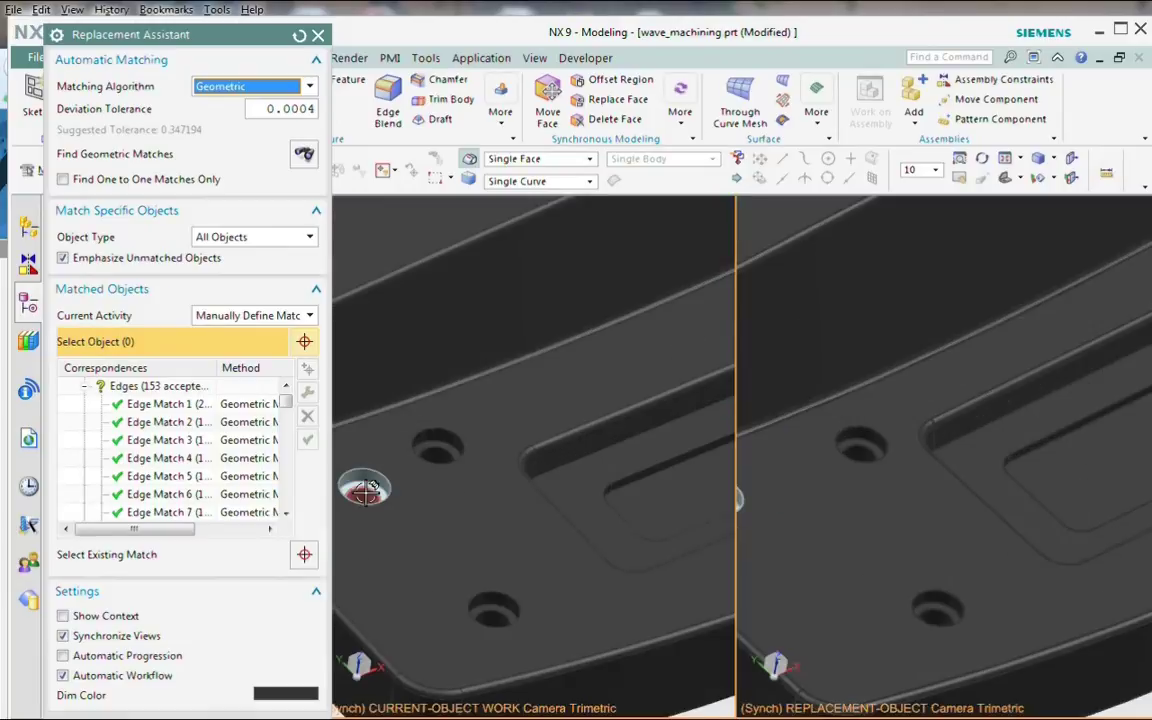
click(365, 487)
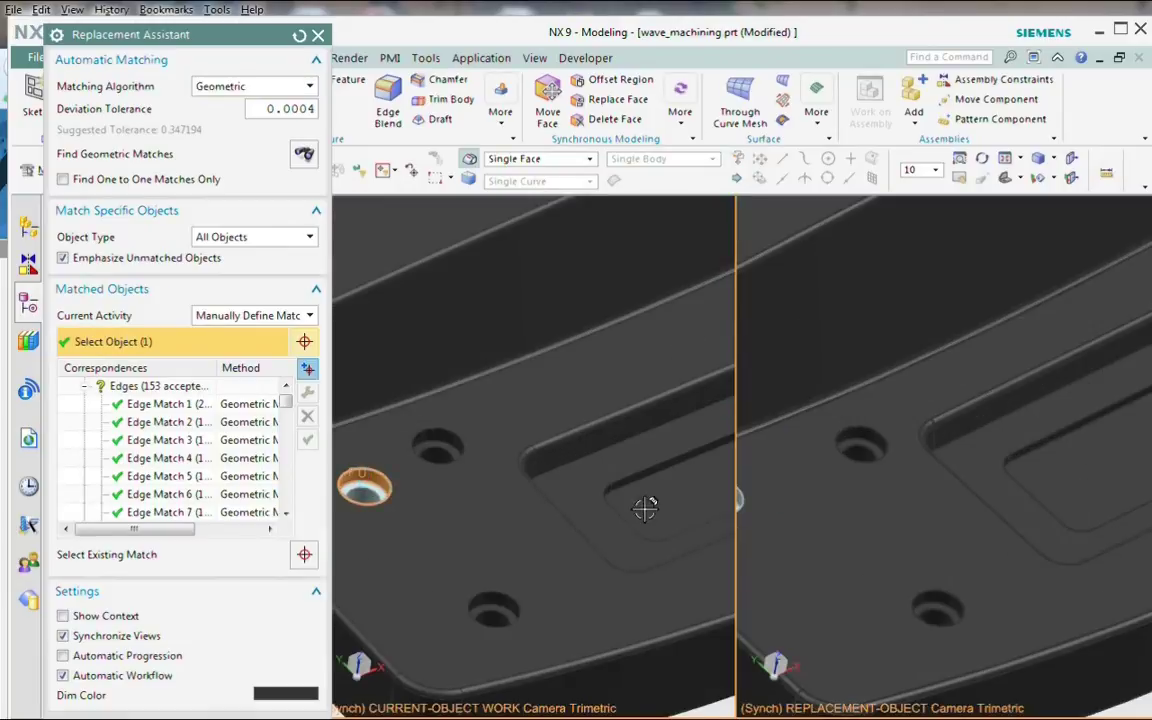
scroll(924, 588, down, 3)
scroll(773, 492, up, 2)
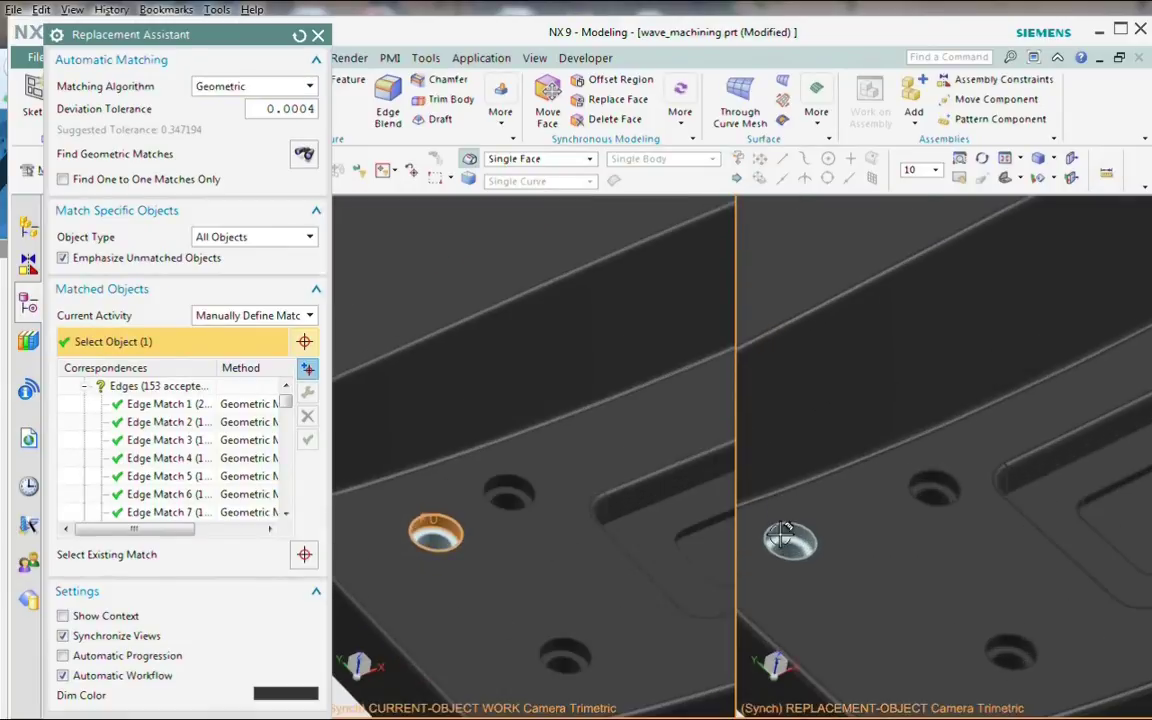
click(790, 538)
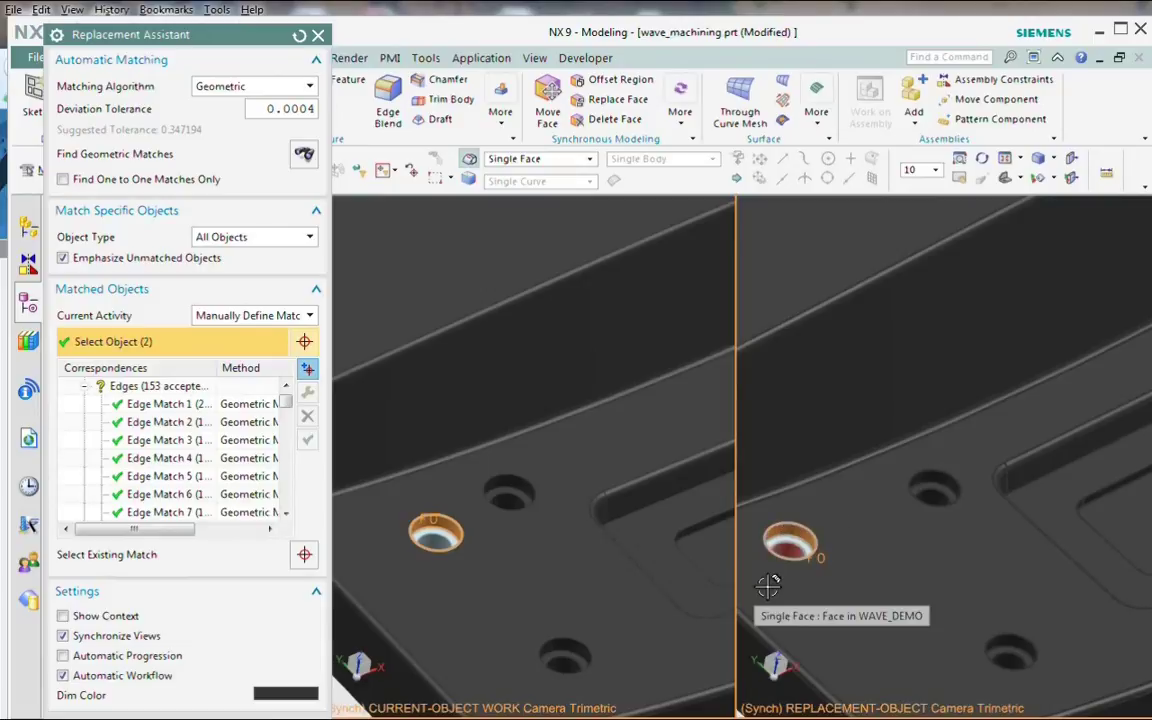
middle_click(774, 543)
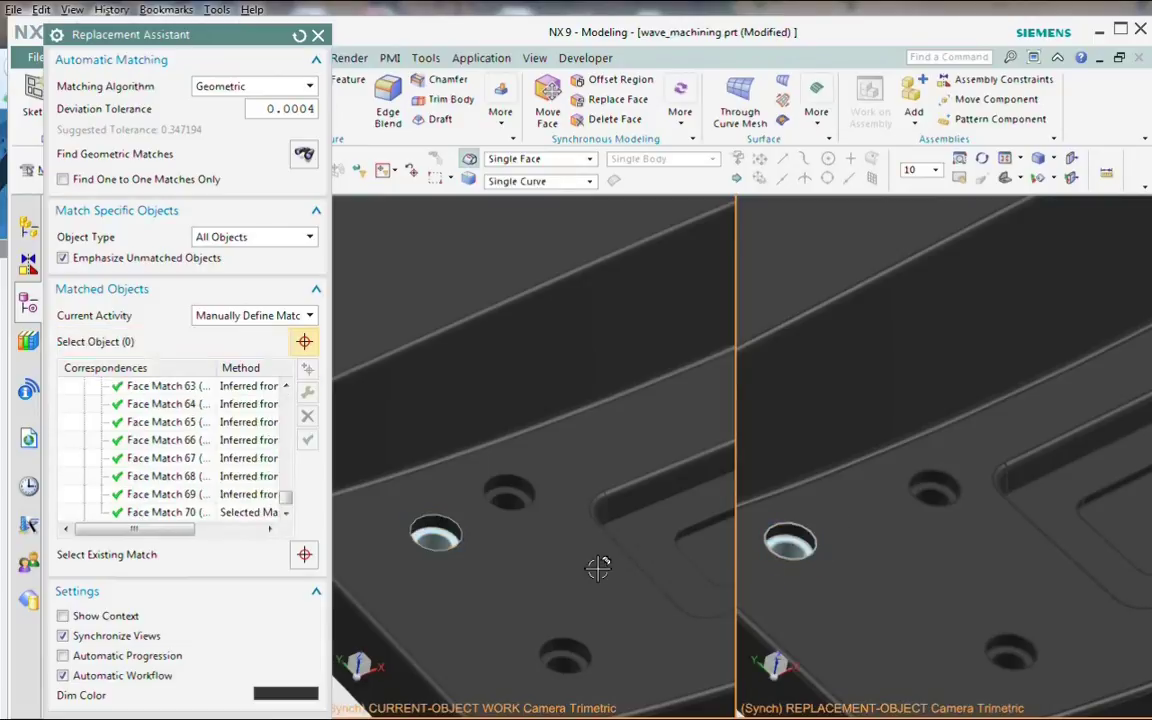
Step: Pair two more hole faces on the current body with the revised part's holes
click(434, 541)
click(792, 558)
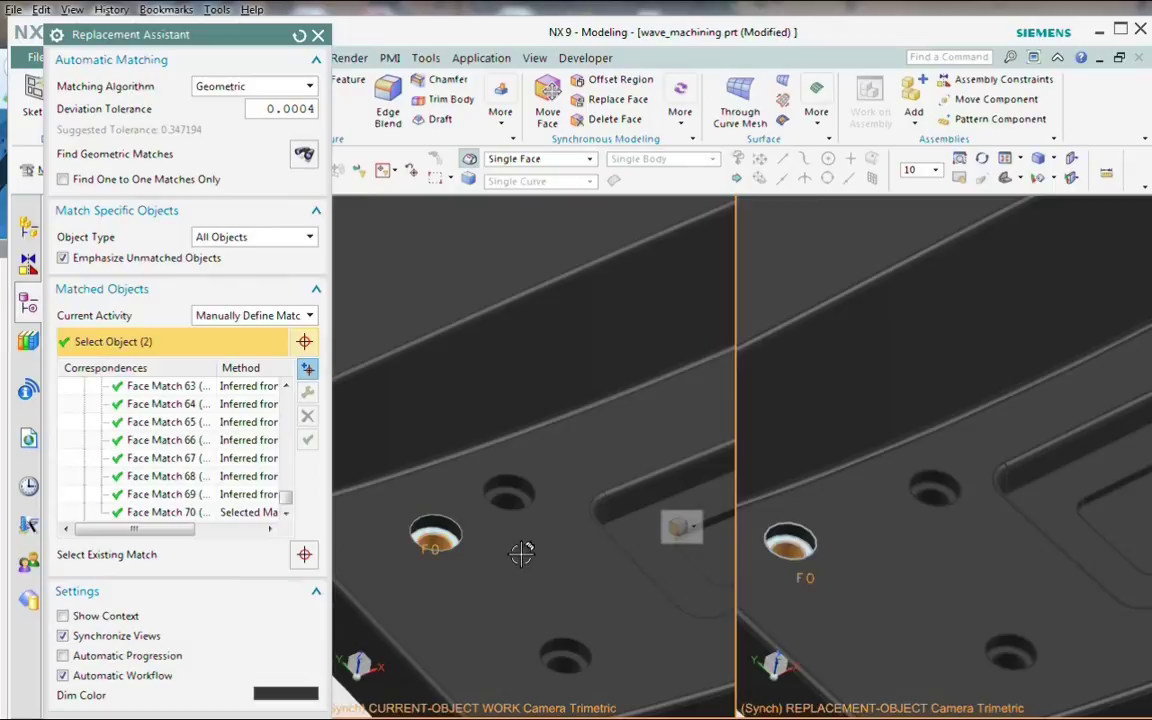
middle_click(496, 548)
click(440, 535)
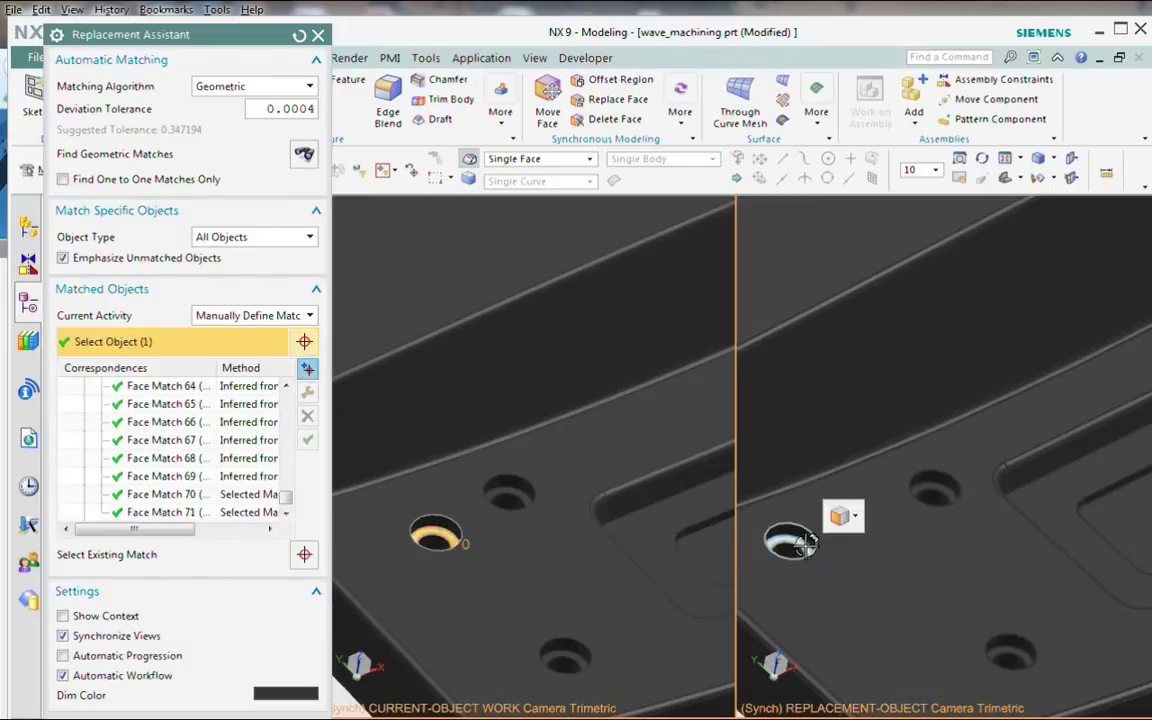
click(788, 540)
middle_click(573, 538)
Step: Pair the slanted pocket face and the pocket corner edge between both bodies
scroll(573, 538, down, 5)
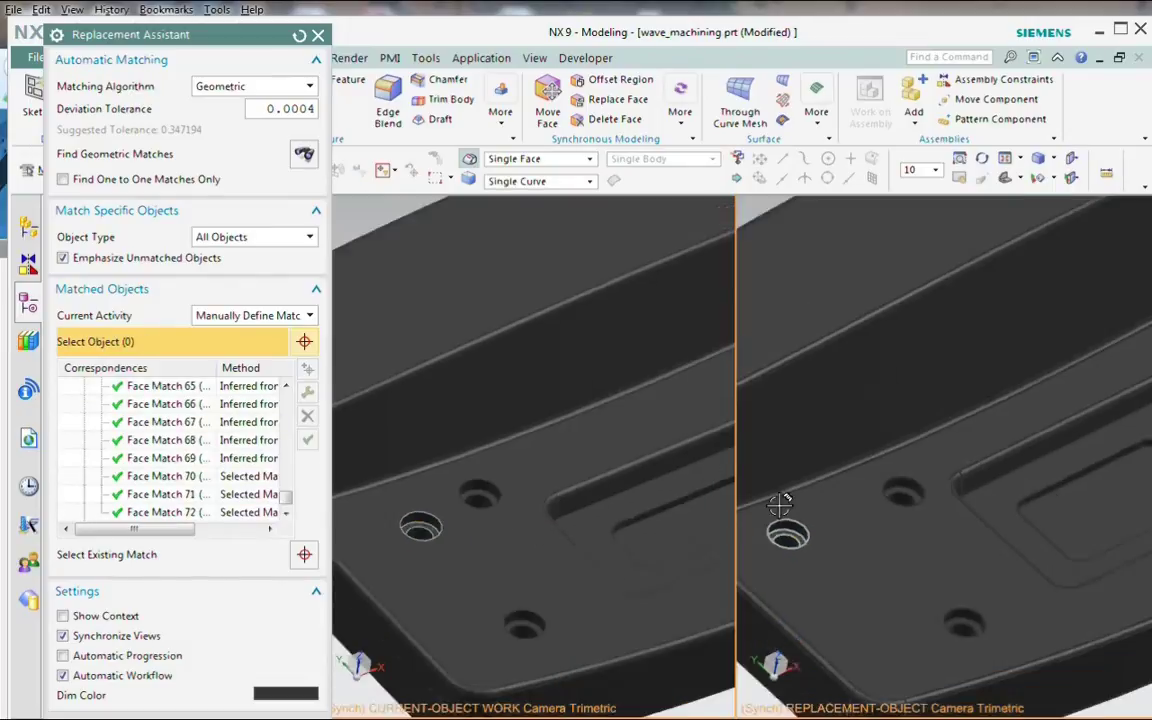
scroll(857, 435, up, 1)
scroll(859, 437, up, 1)
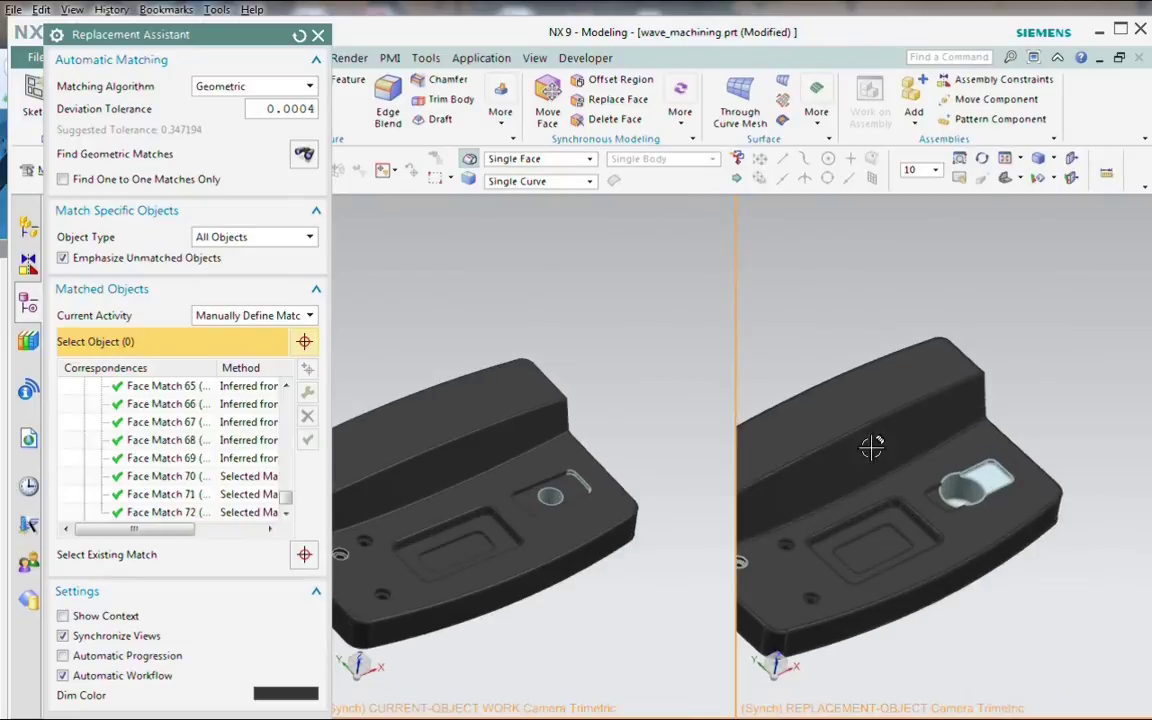
scroll(1008, 453, up, 2)
scroll(990, 440, up, 2)
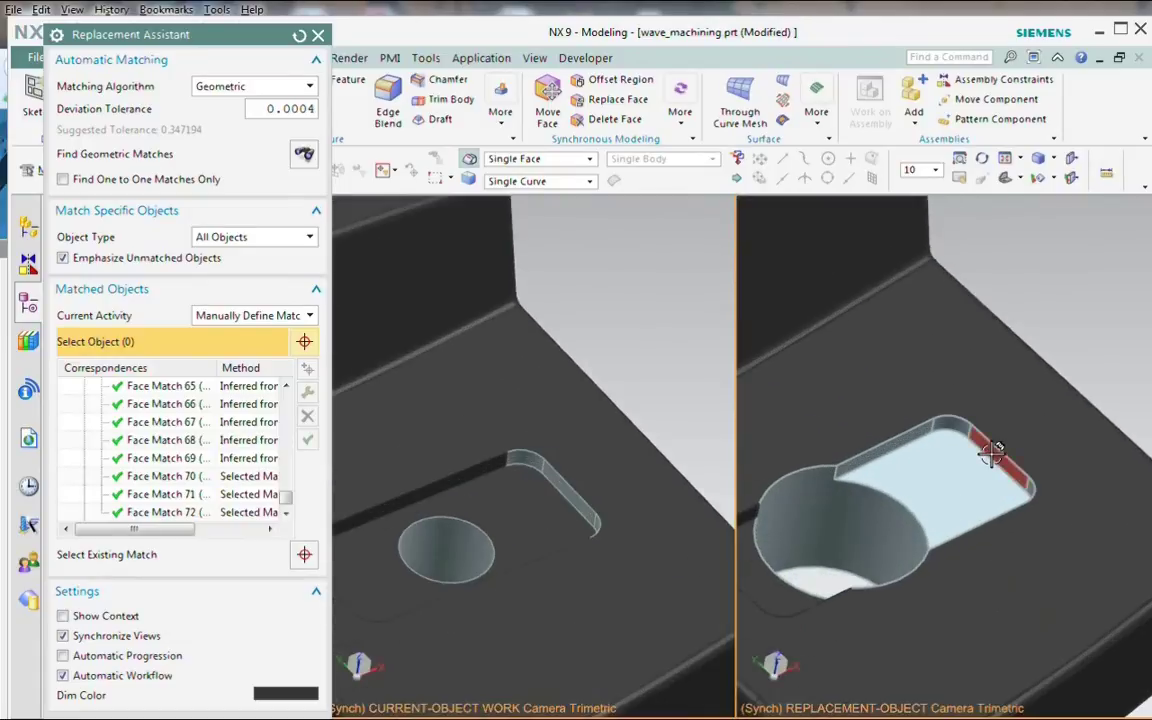
click(1008, 455)
click(597, 493)
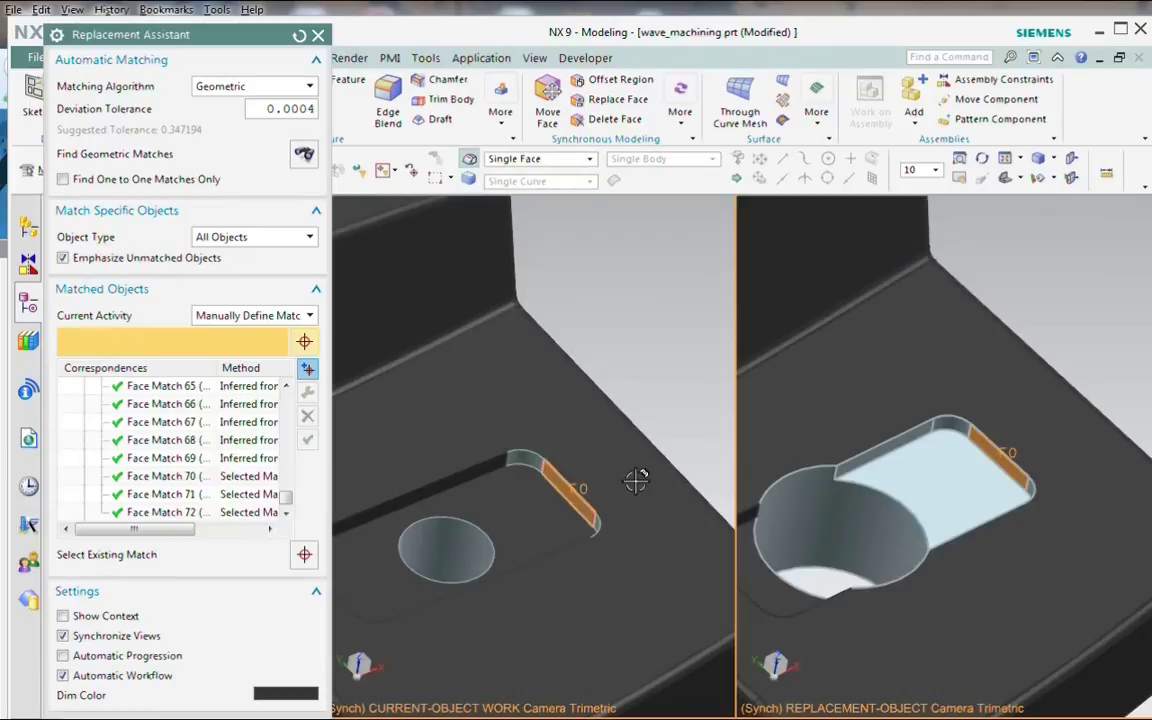
middle_click(975, 455)
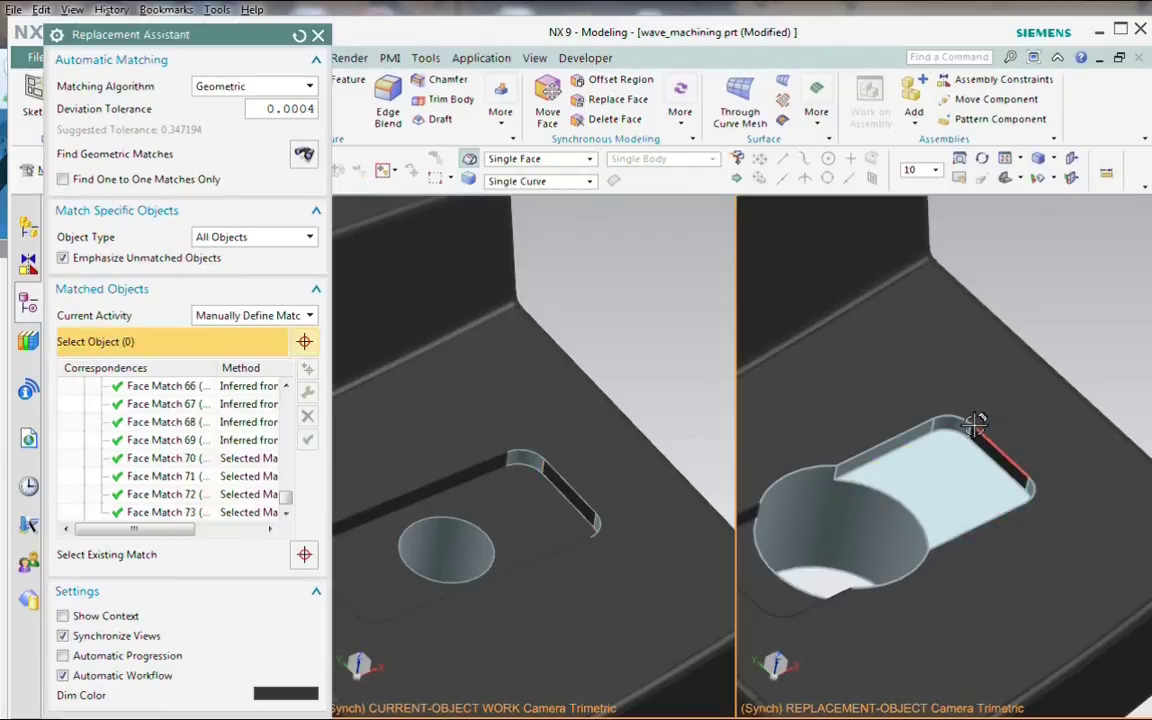
click(960, 424)
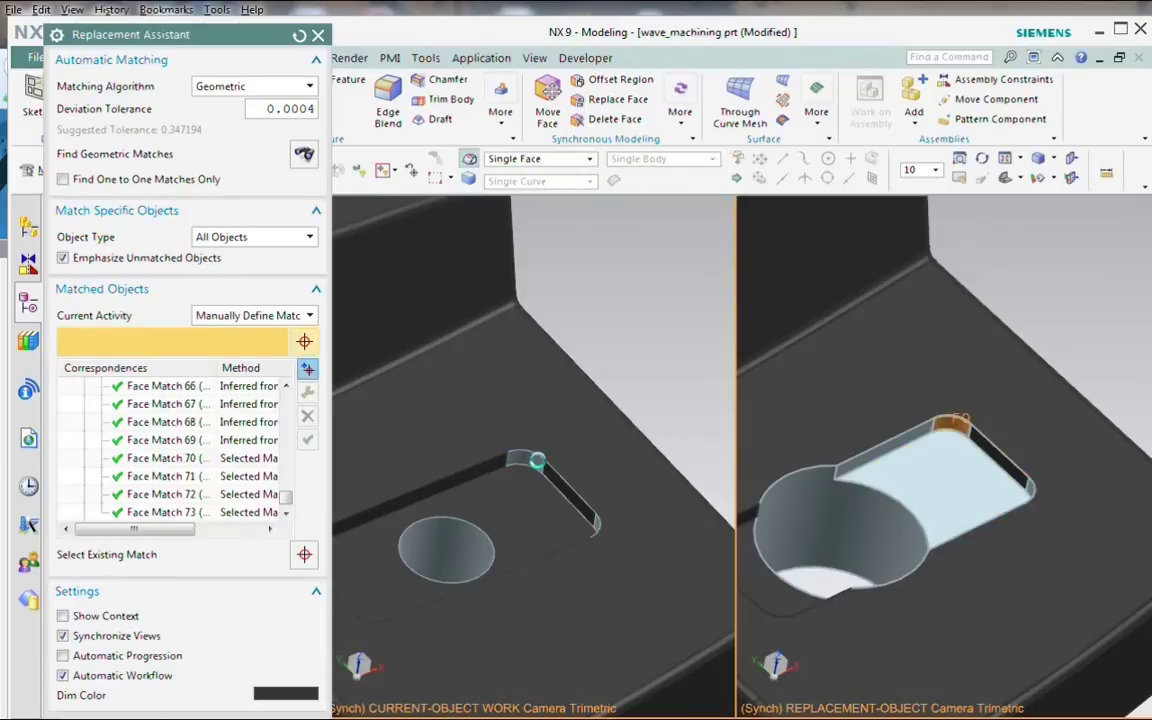
click(527, 461)
middle_click(960, 520)
Step: Pair the revised part's large bore with the current body's hole, up to Face Match 75
scroll(850, 500, down, 4)
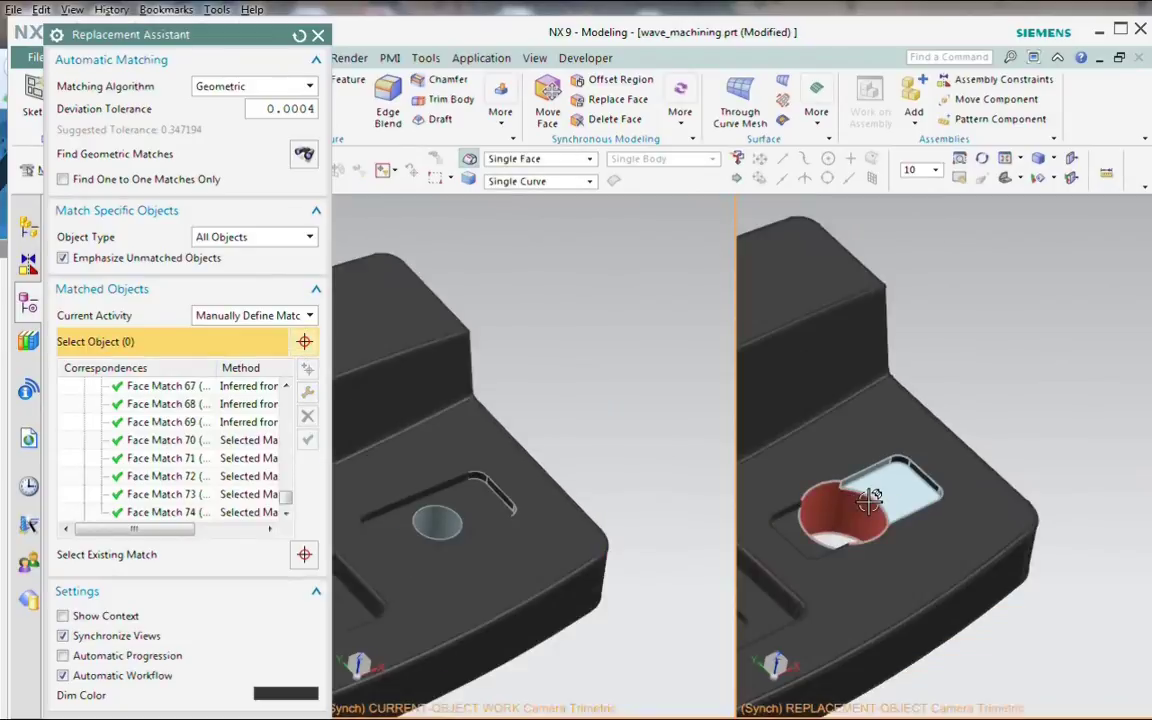
mouse_move(977, 599)
middle_down()
mouse_move(882, 609)
mouse_move(951, 514)
mouse_move(992, 583)
mouse_move(987, 609)
middle_up()
scroll(880, 560, up, 5)
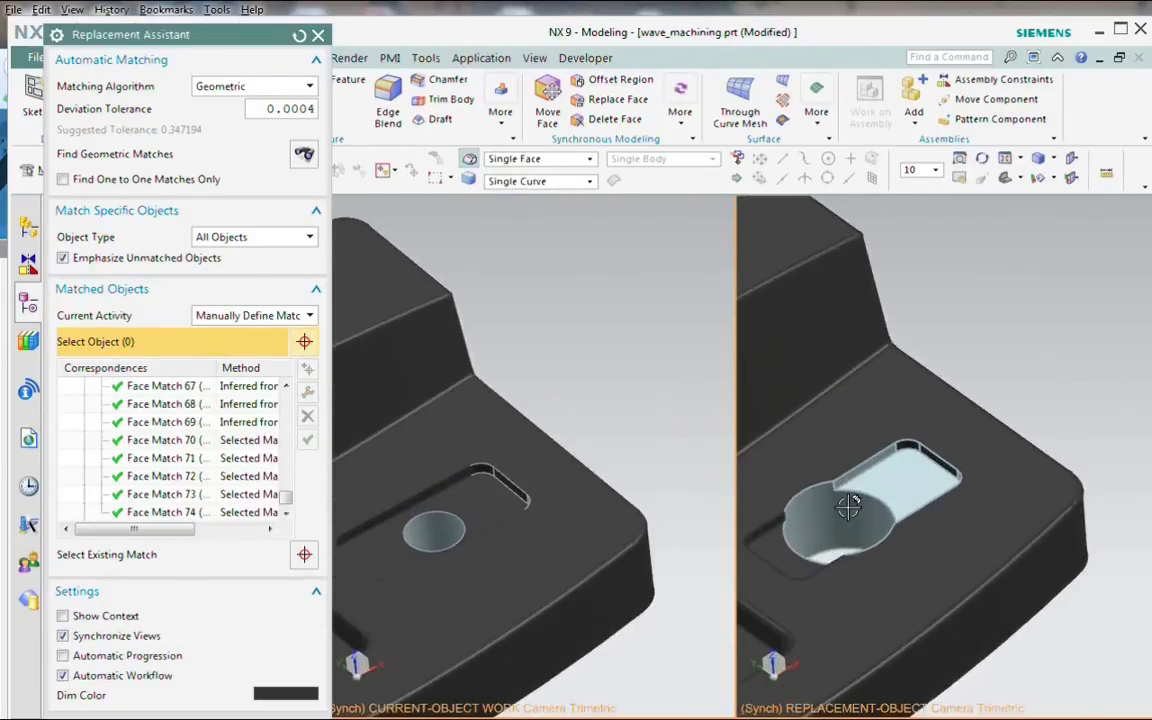
click(842, 523)
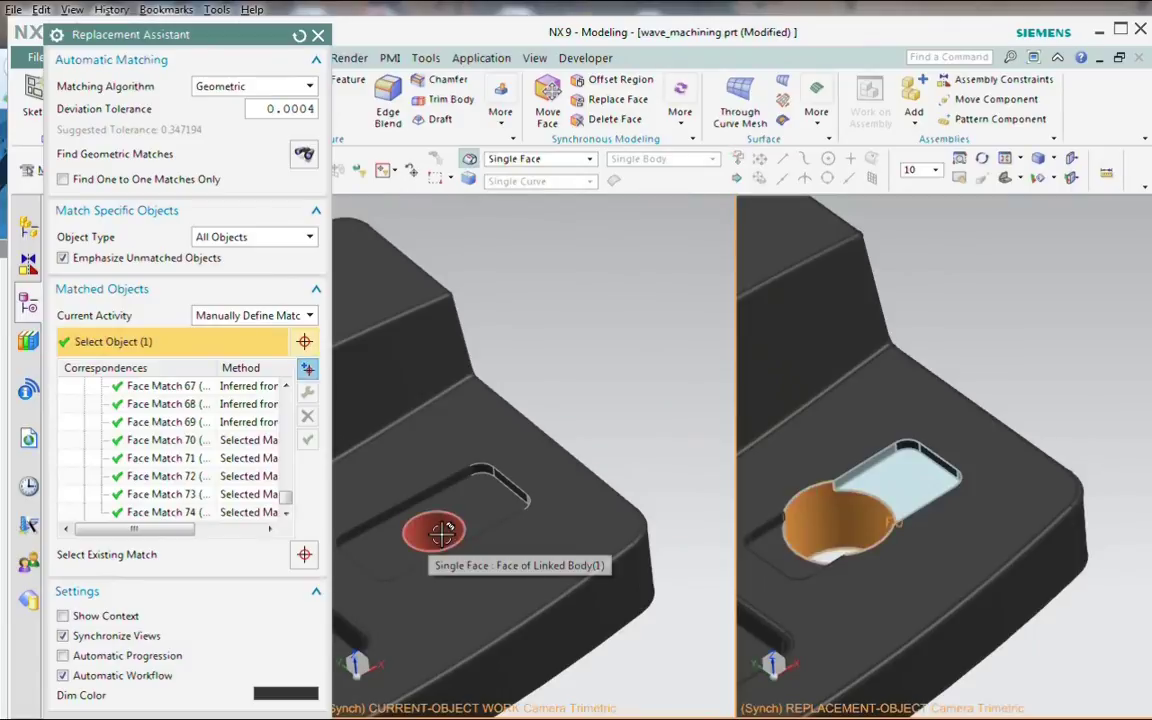
click(440, 532)
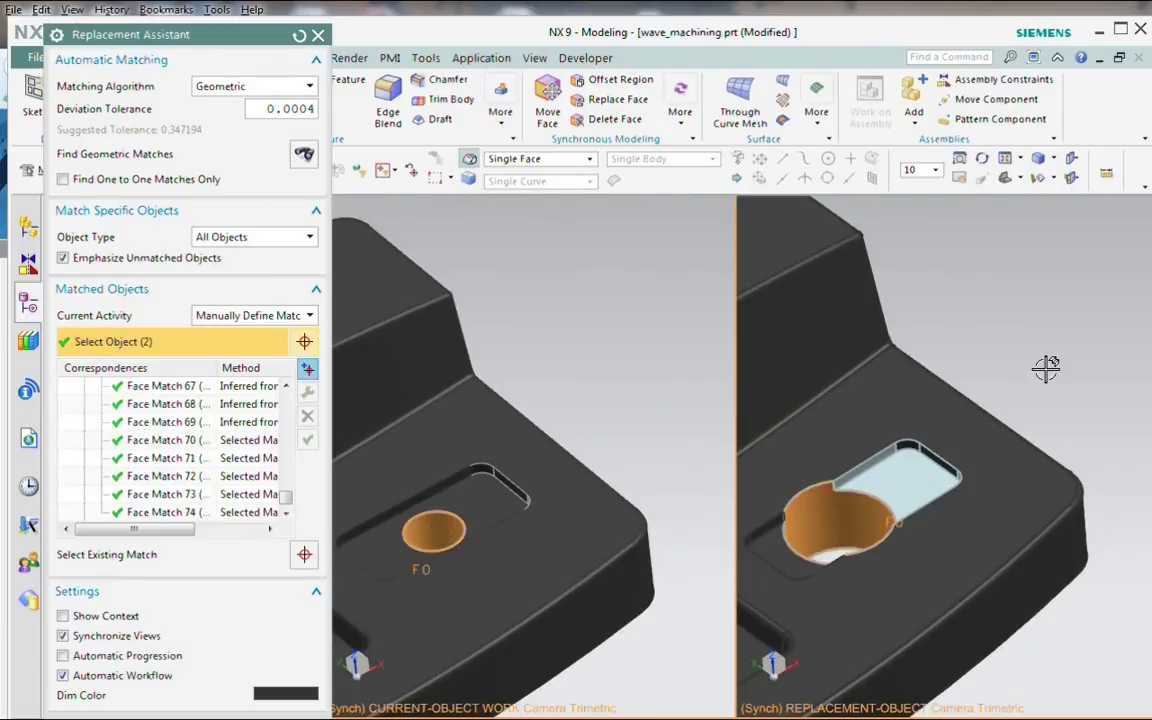
middle_click(996, 379)
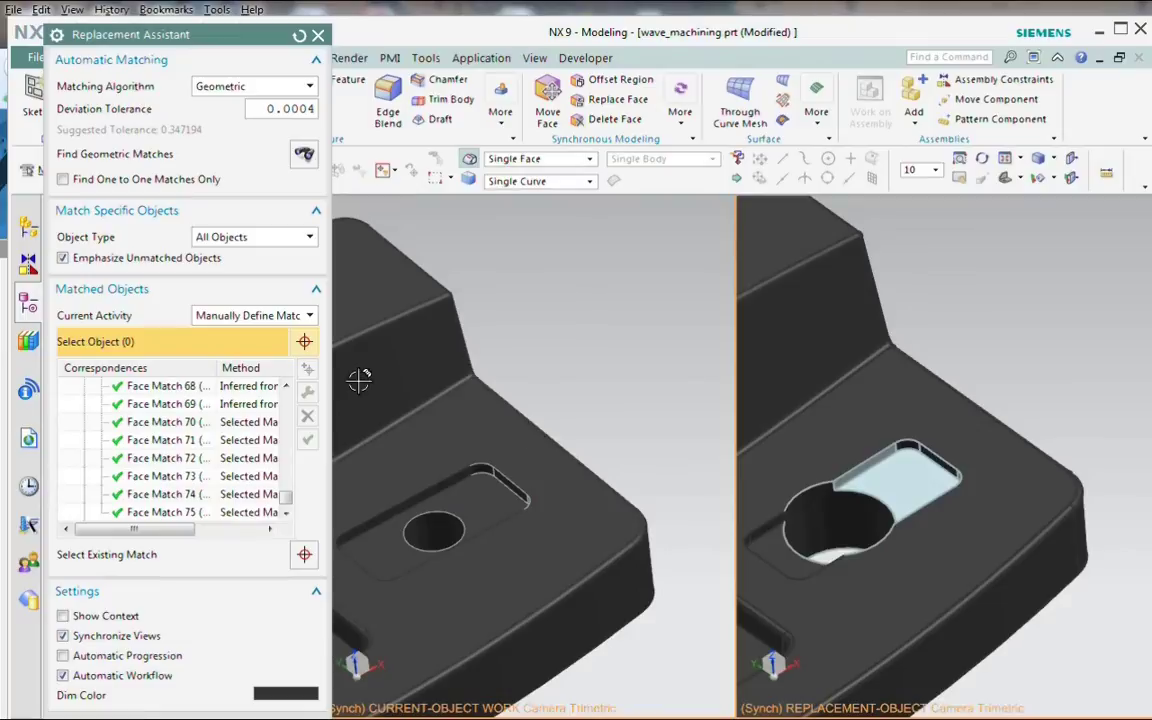
Step: Run two Infer from Accepted rounds (10, then 4 matches), reaching 166 accepted edges and 76 faces
click(287, 88)
click(287, 136)
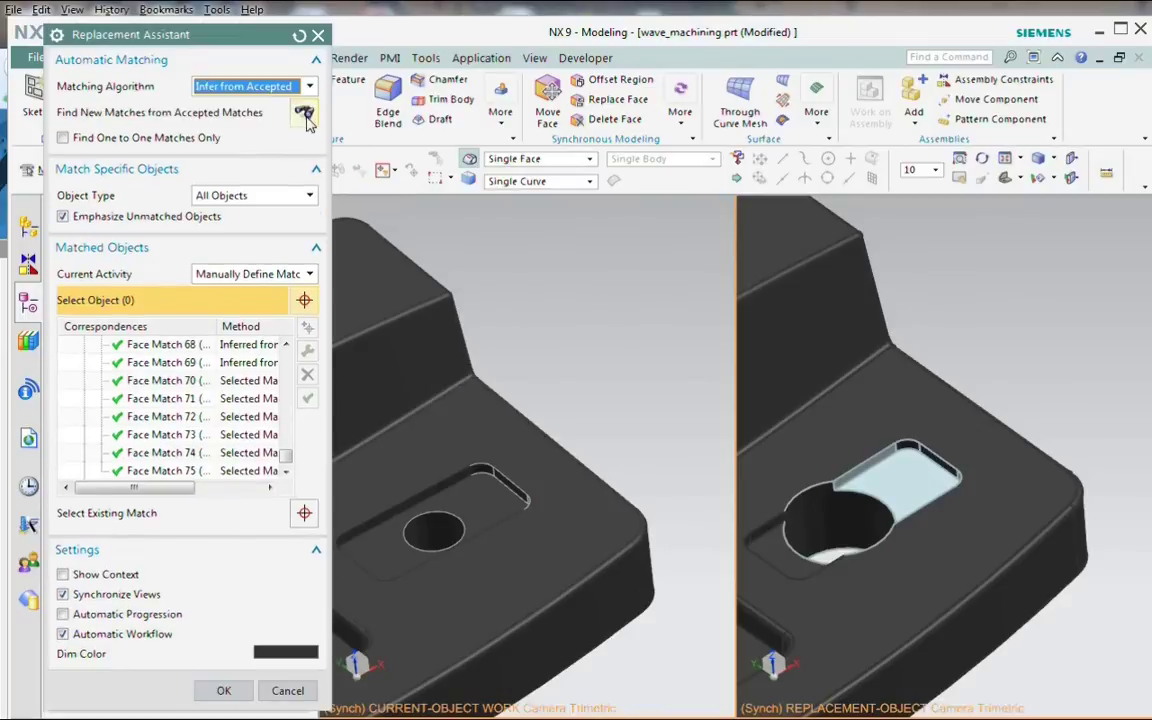
click(304, 114)
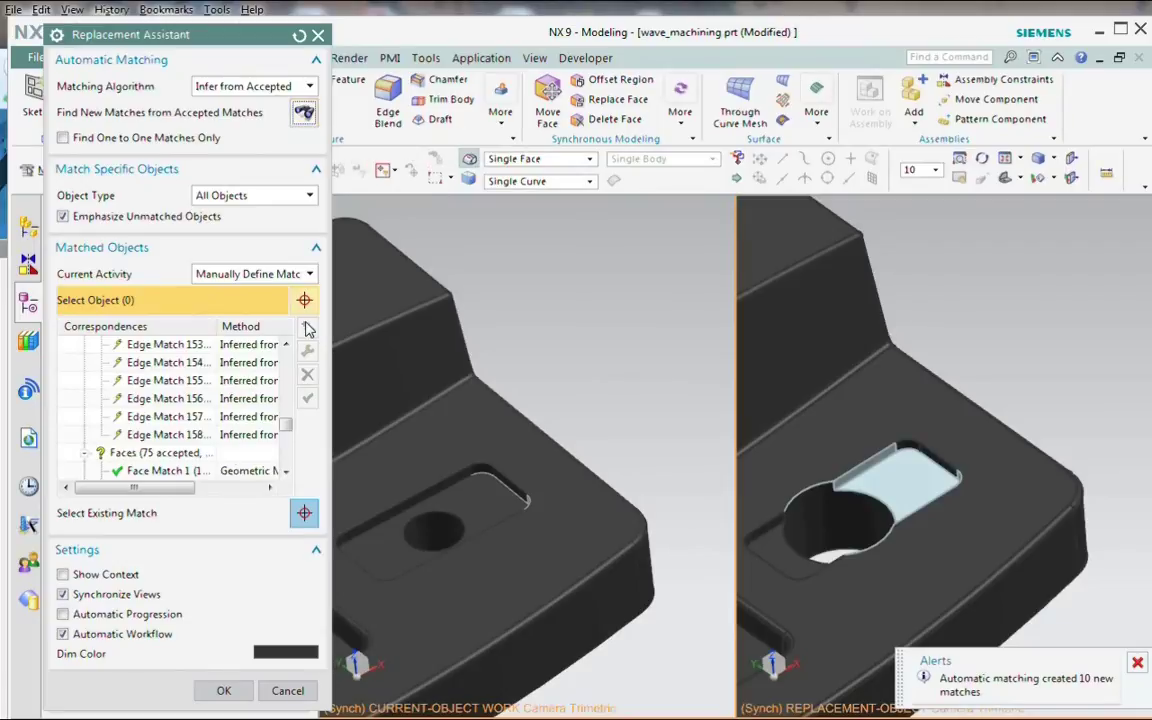
drag(287, 432, 285, 360)
click(216, 362)
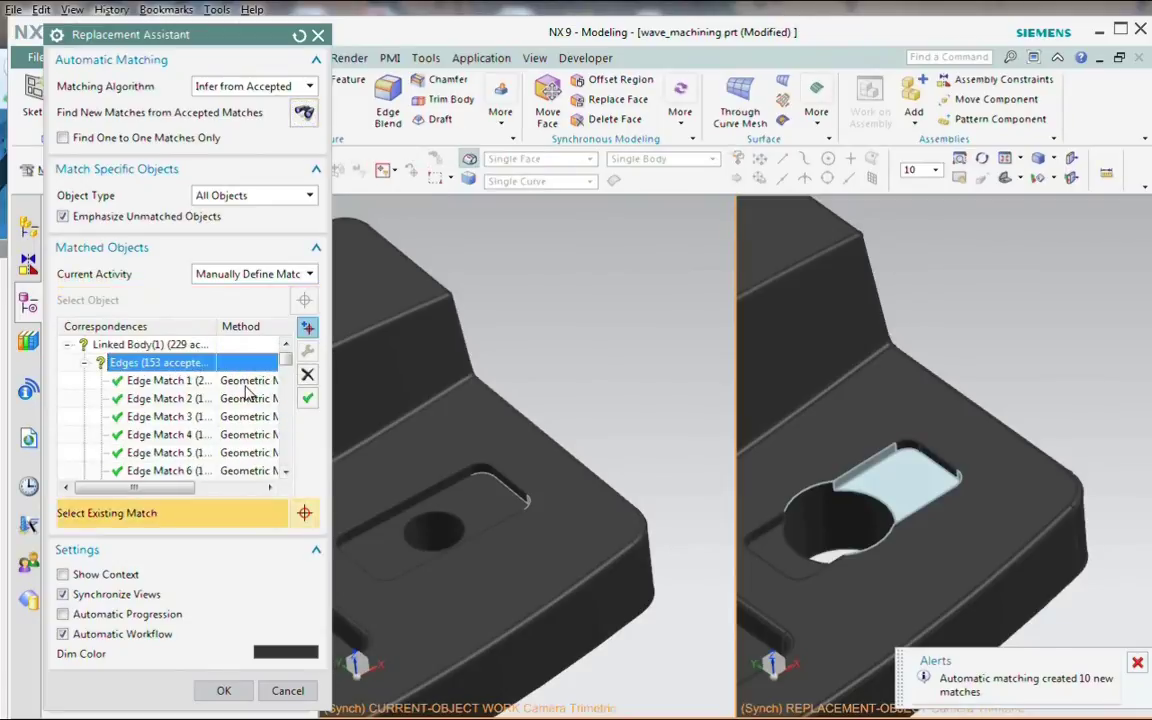
click(307, 399)
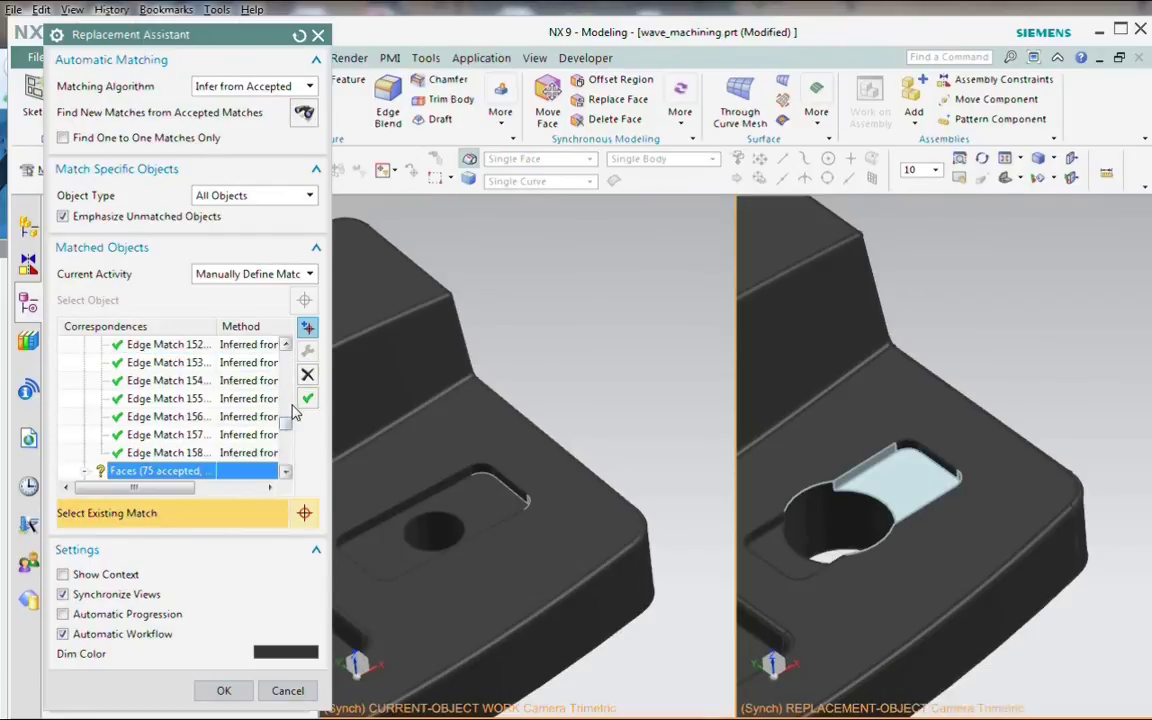
click(309, 399)
click(305, 116)
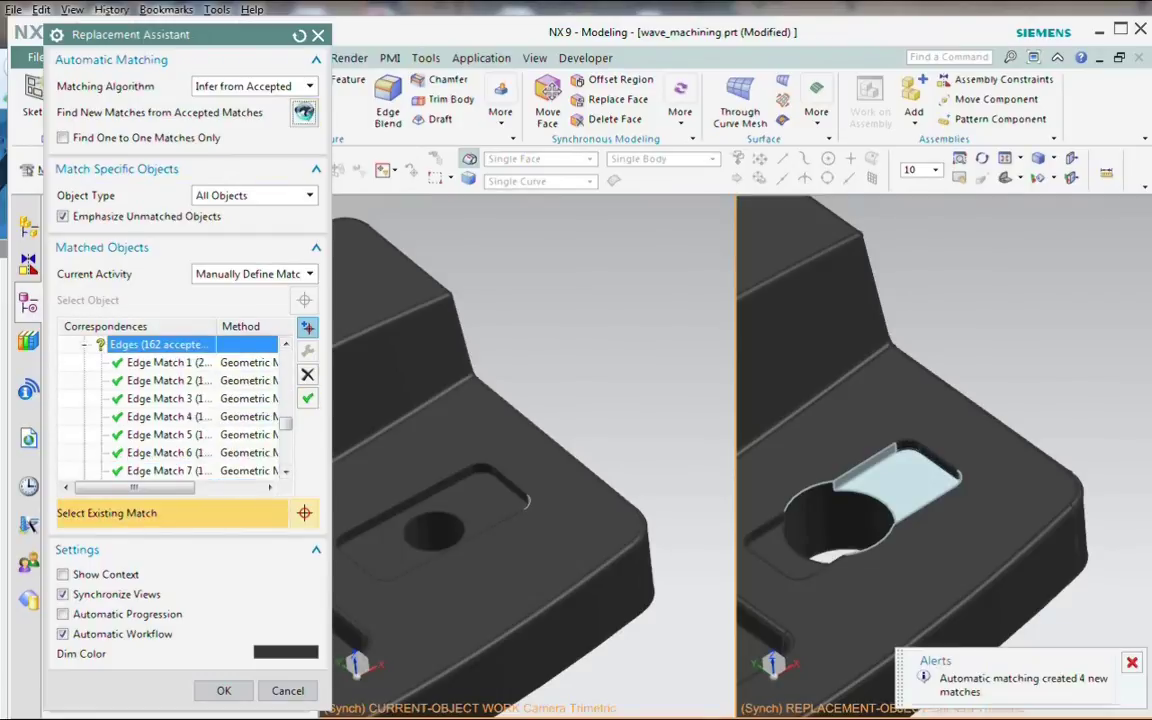
click(308, 401)
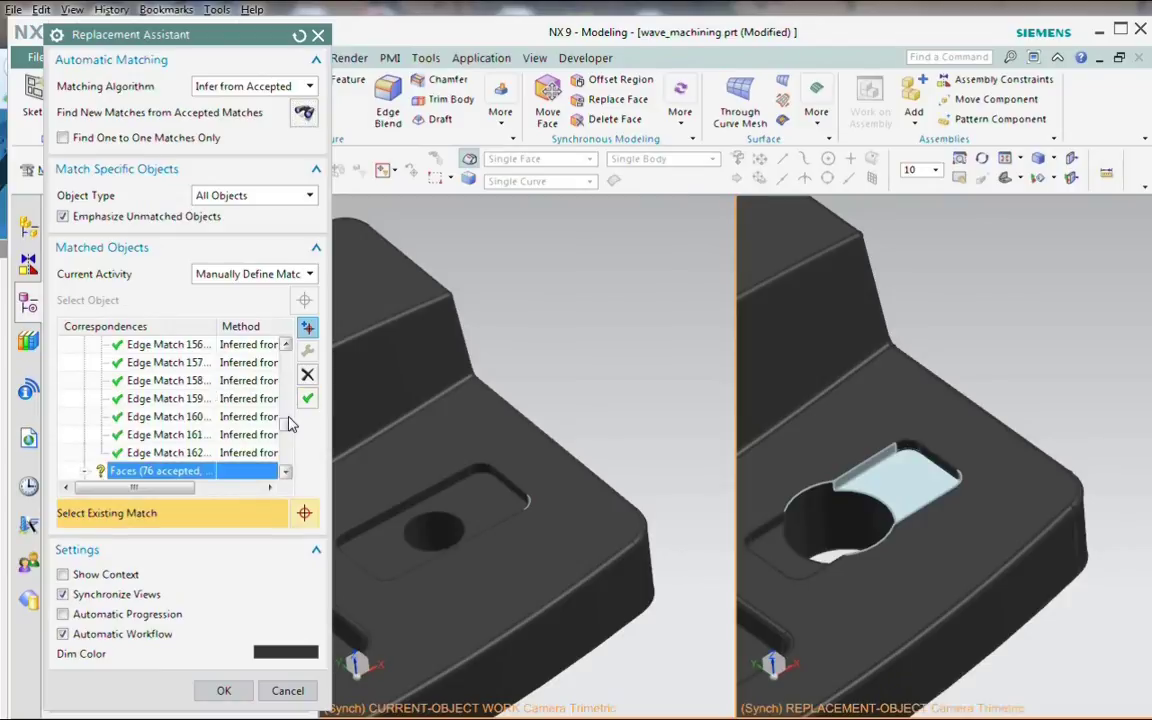
click(308, 399)
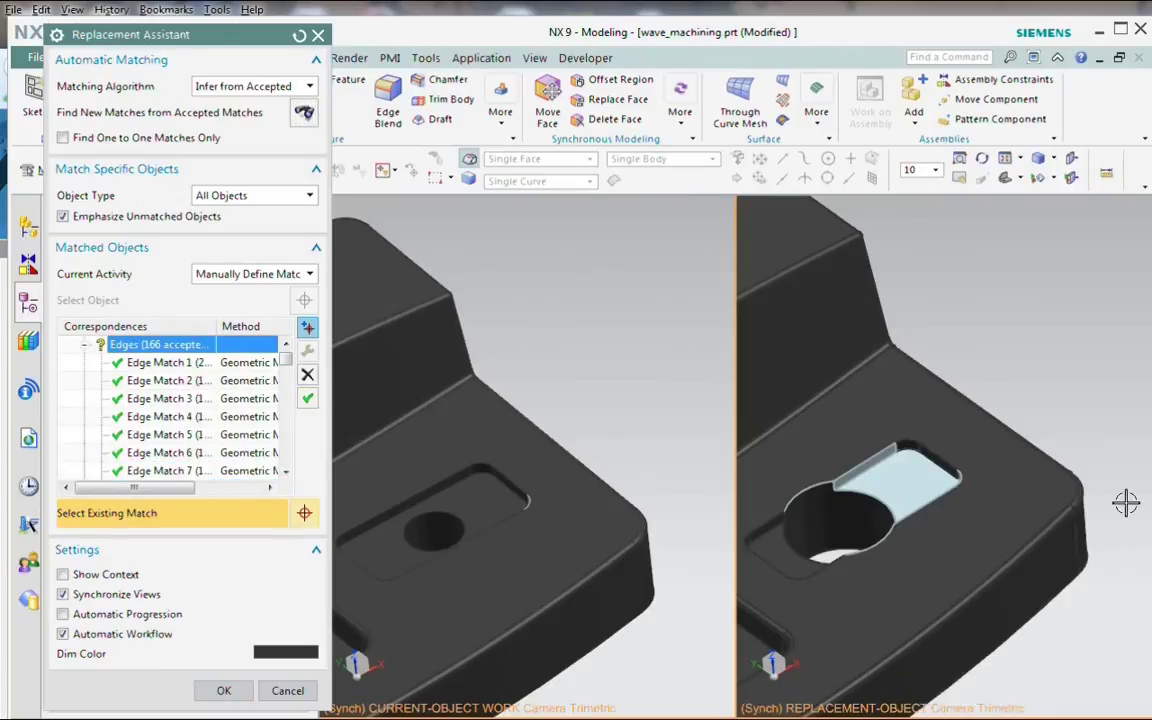
Step: Zoom the views and switch the matching algorithm back to Geometric
scroll(1021, 489, down, 2)
scroll(828, 474, up, 2)
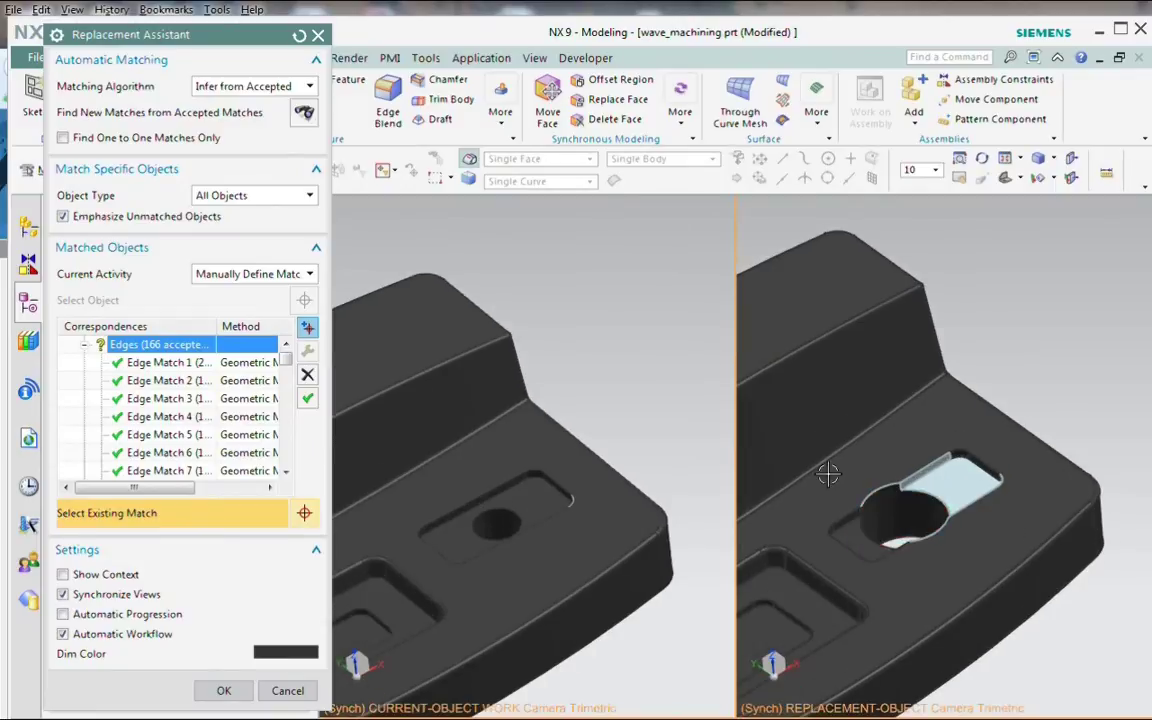
scroll(620, 473, up, 3)
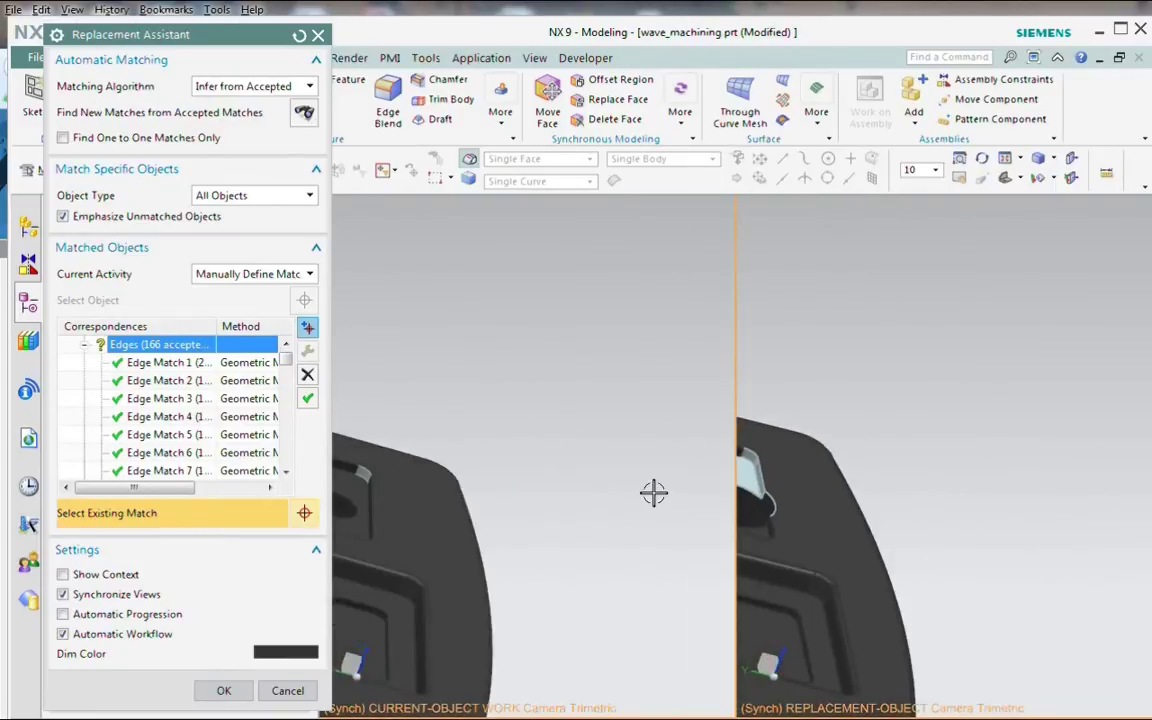
scroll(843, 545, up, 2)
scroll(773, 465, down, 2)
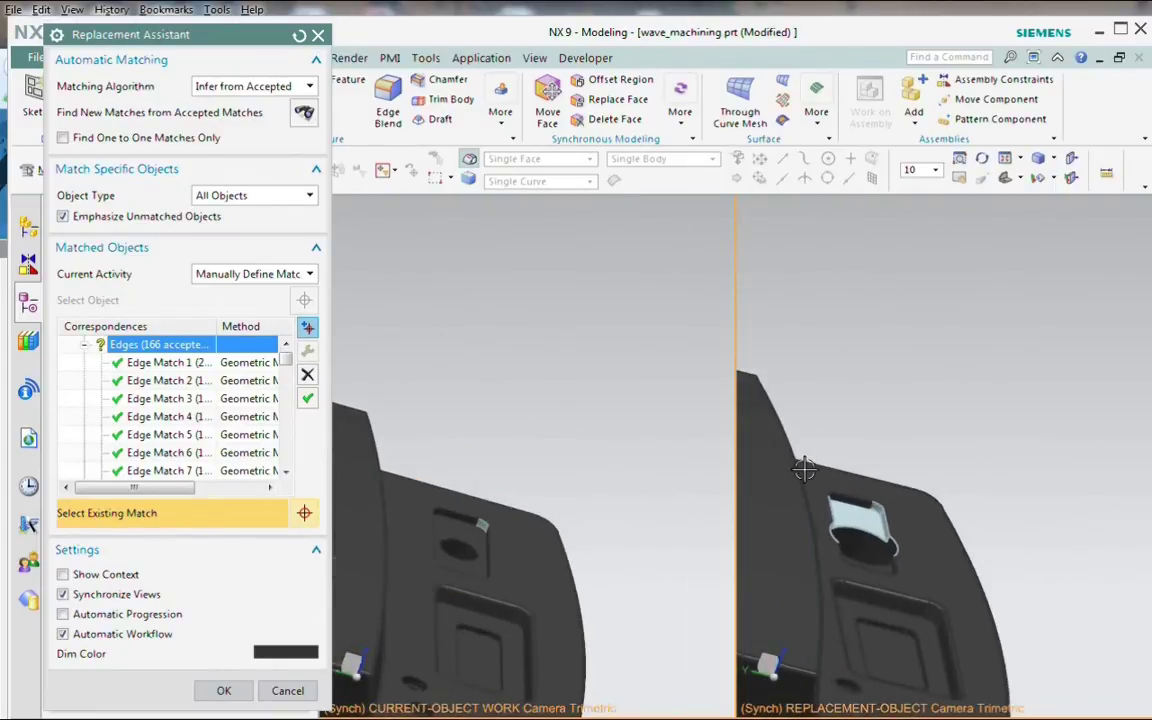
scroll(427, 478, up, 1)
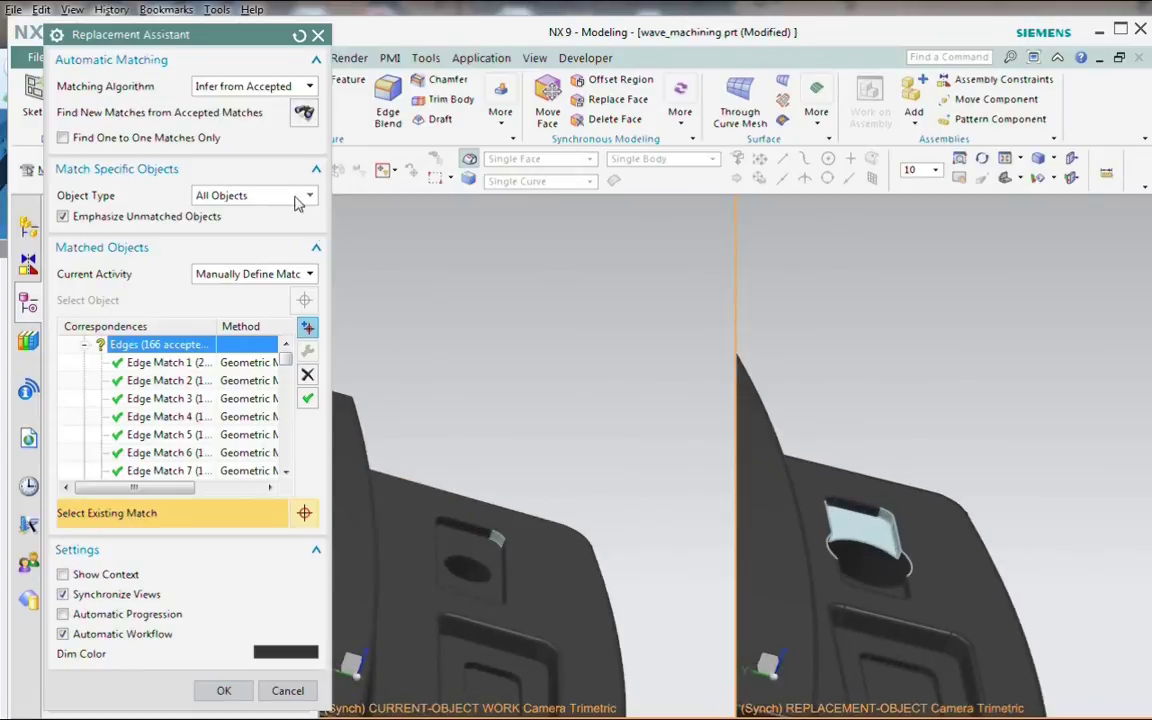
click(243, 88)
click(218, 116)
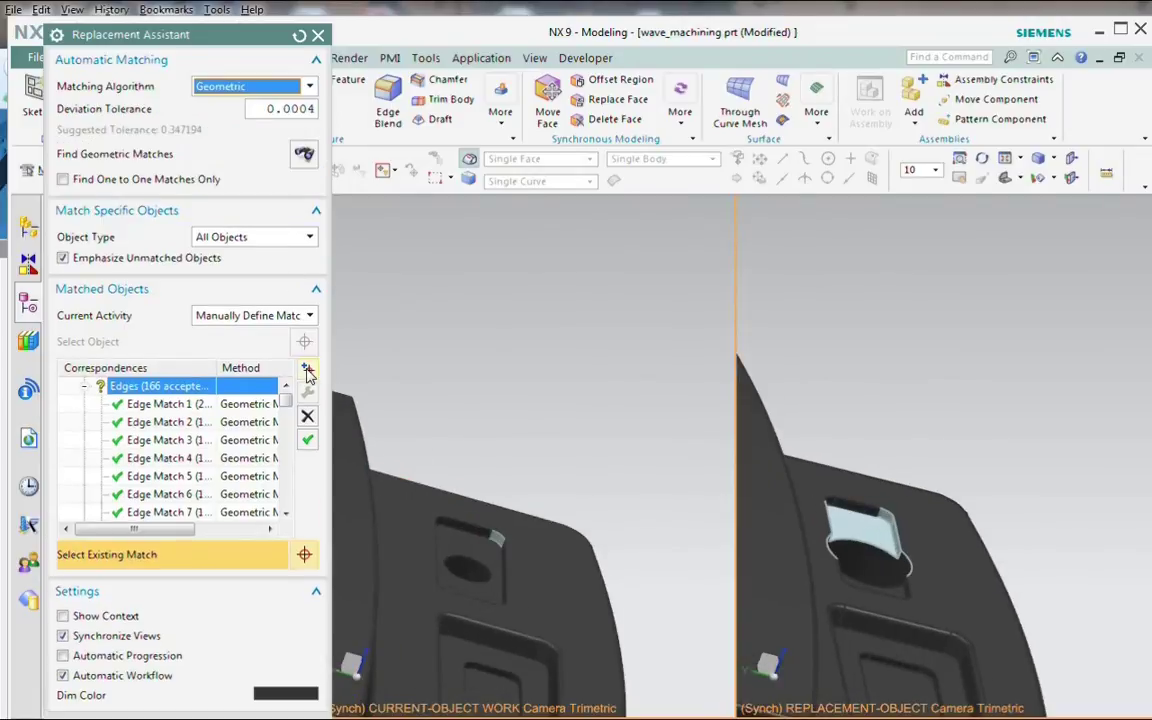
Step: Pair the small pocket face of the old body with the revised part's face as Face Match 77
click(308, 370)
scroll(545, 532, up, 3)
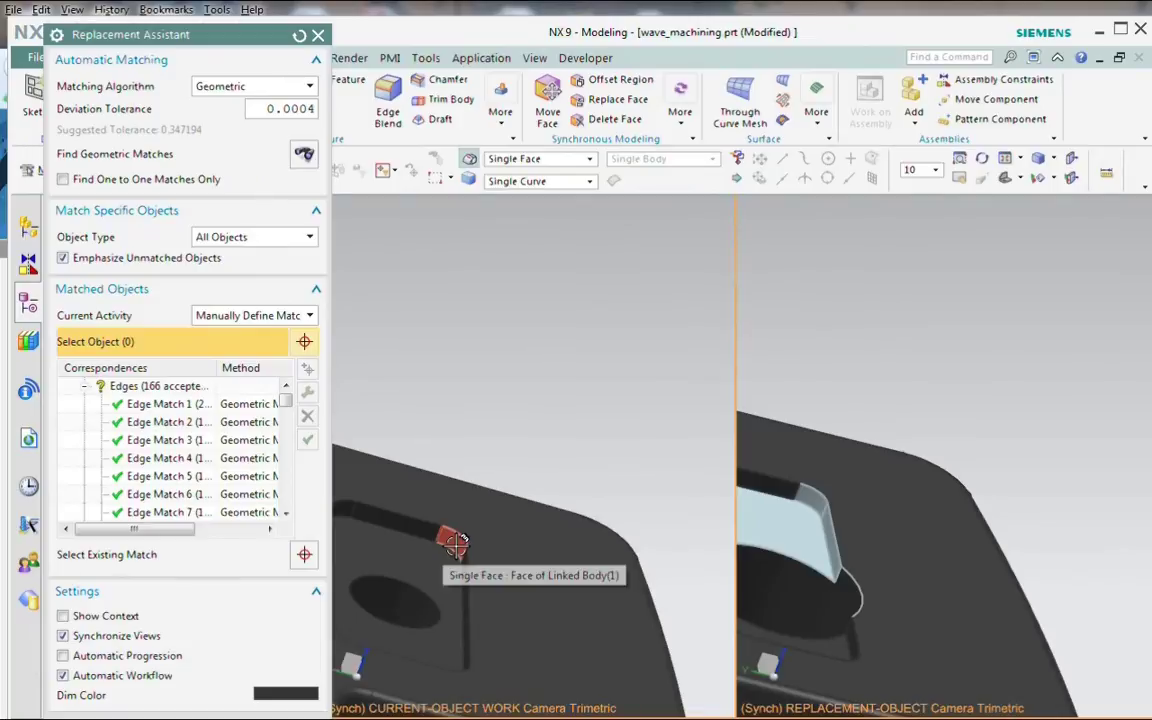
click(455, 543)
click(811, 495)
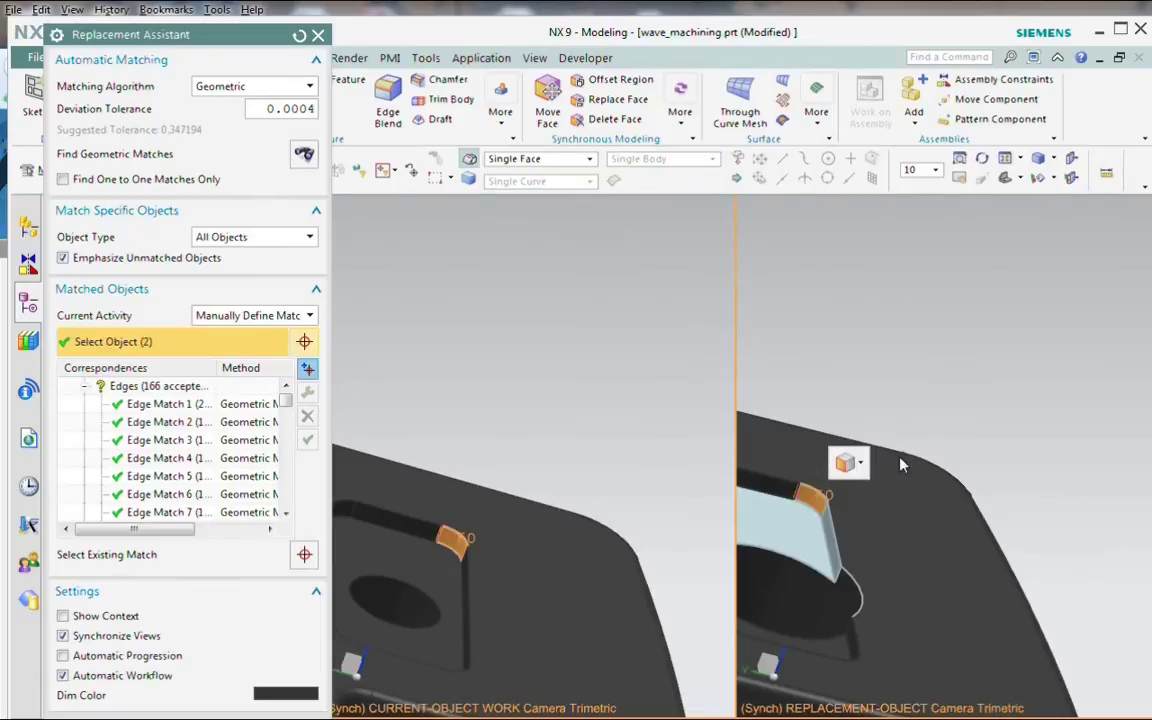
scroll(944, 360, down, 1)
middle_click(938, 358)
key(ctrl+f)
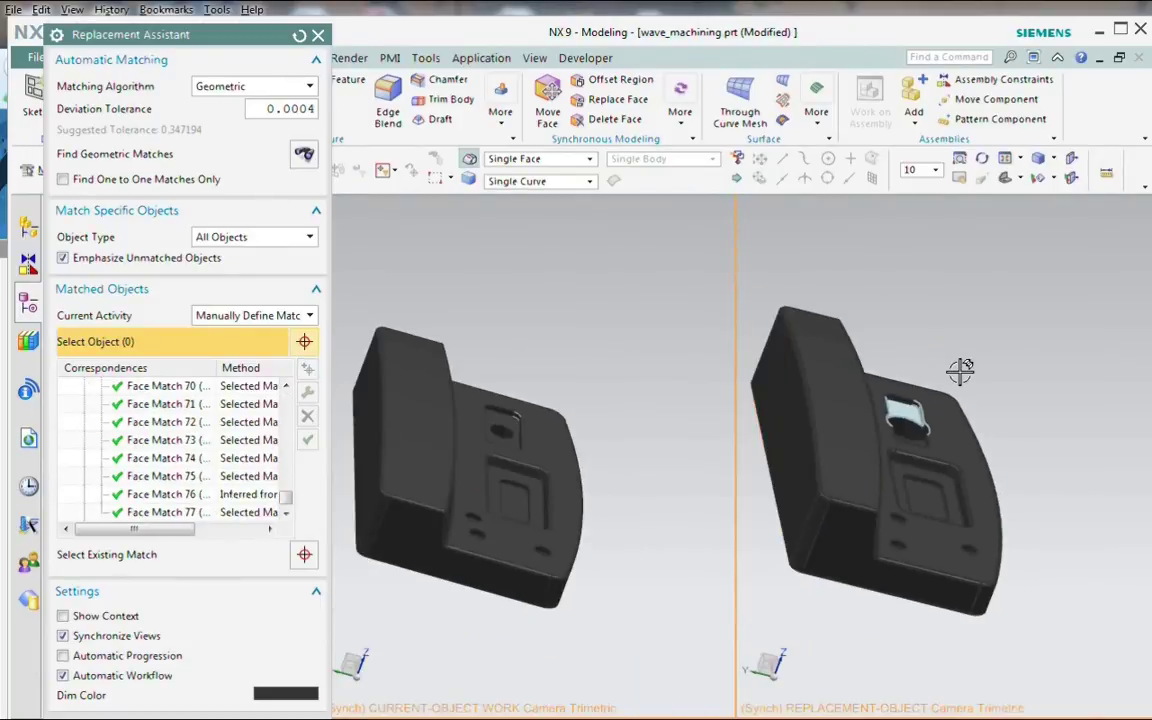
mouse_move(872, 458)
middle_down()
mouse_move(926, 458)
mouse_move(882, 470)
mouse_move(900, 505)
mouse_move(905, 472)
middle_up()
scroll(1040, 419, up, 2)
scroll(950, 365, up, 2)
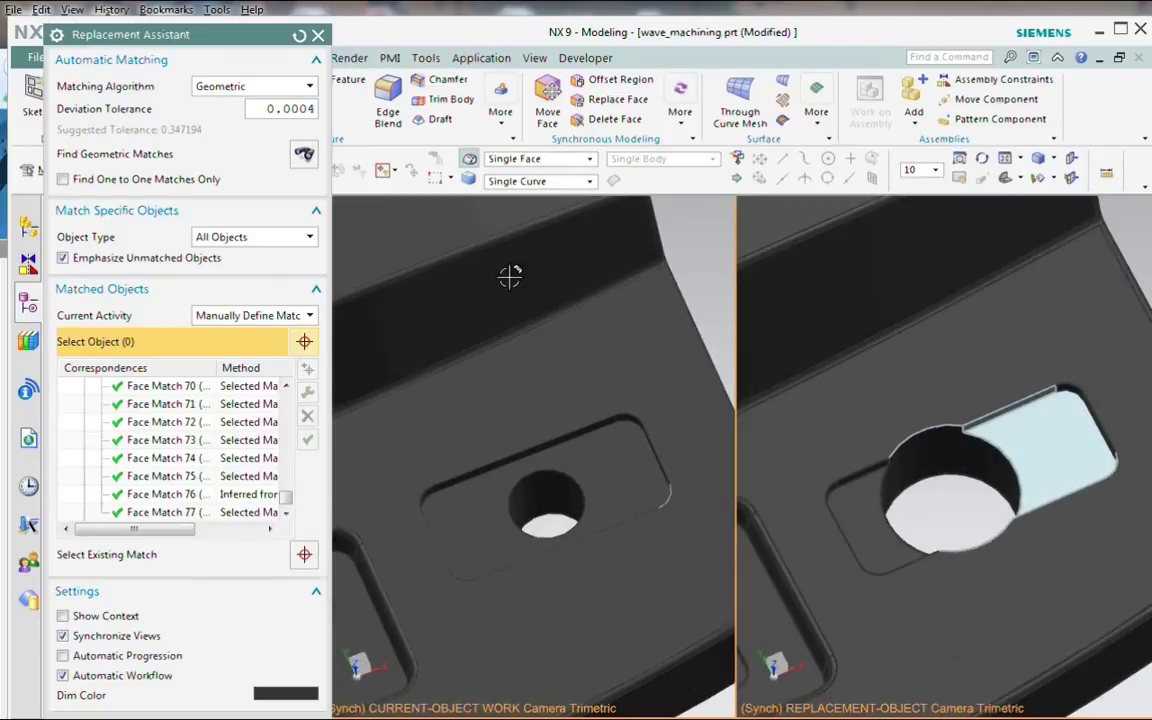
mouse_move(900, 514)
middle_down()
mouse_move(884, 478)
mouse_move(860, 462)
middle_up()
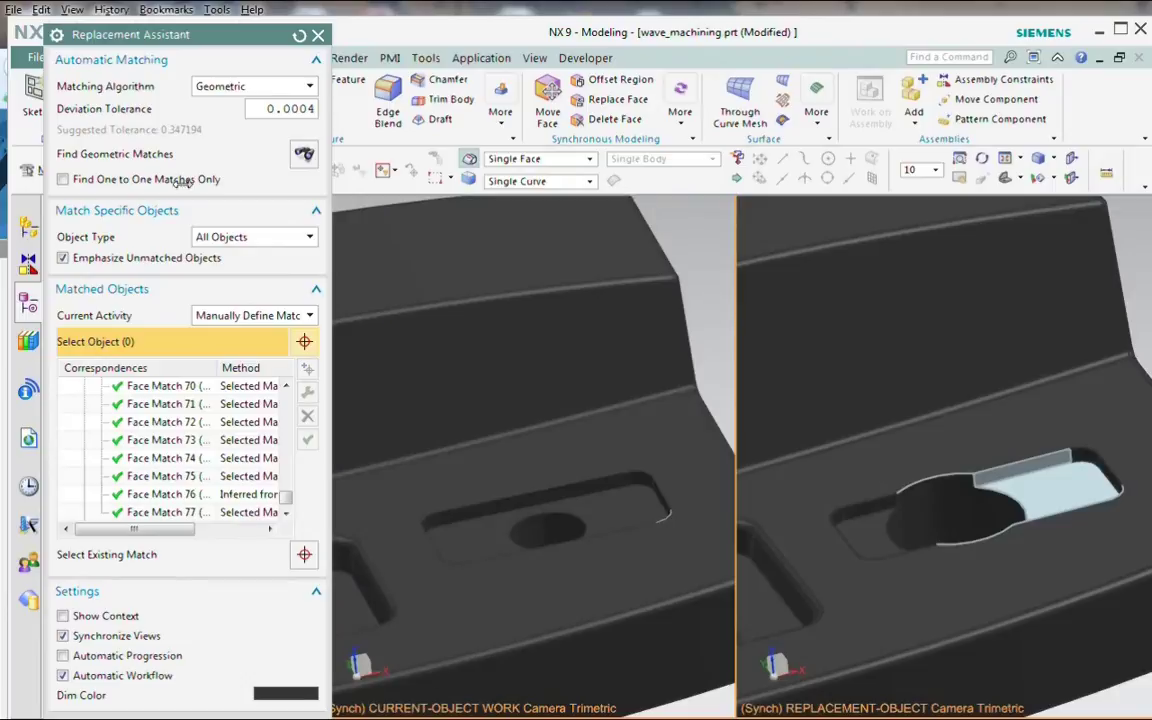
Step: Infer the last matches from accepted ones and accept them, leaving every object matched with 168 edges
click(284, 91)
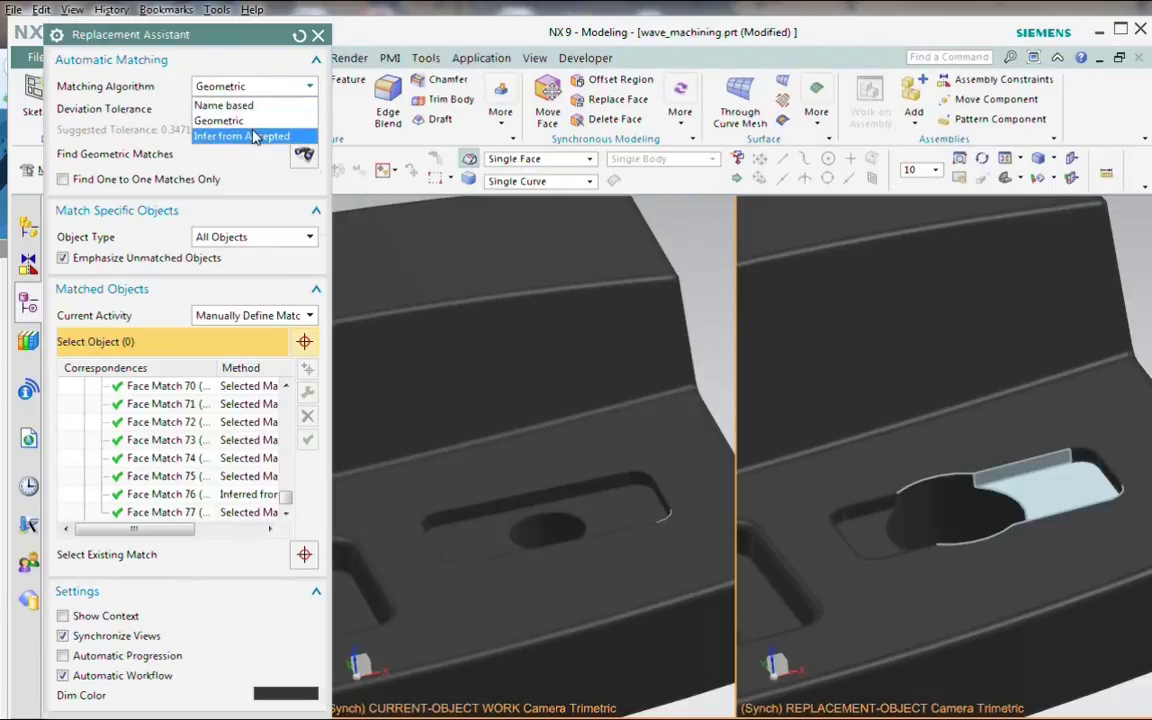
click(232, 135)
click(304, 113)
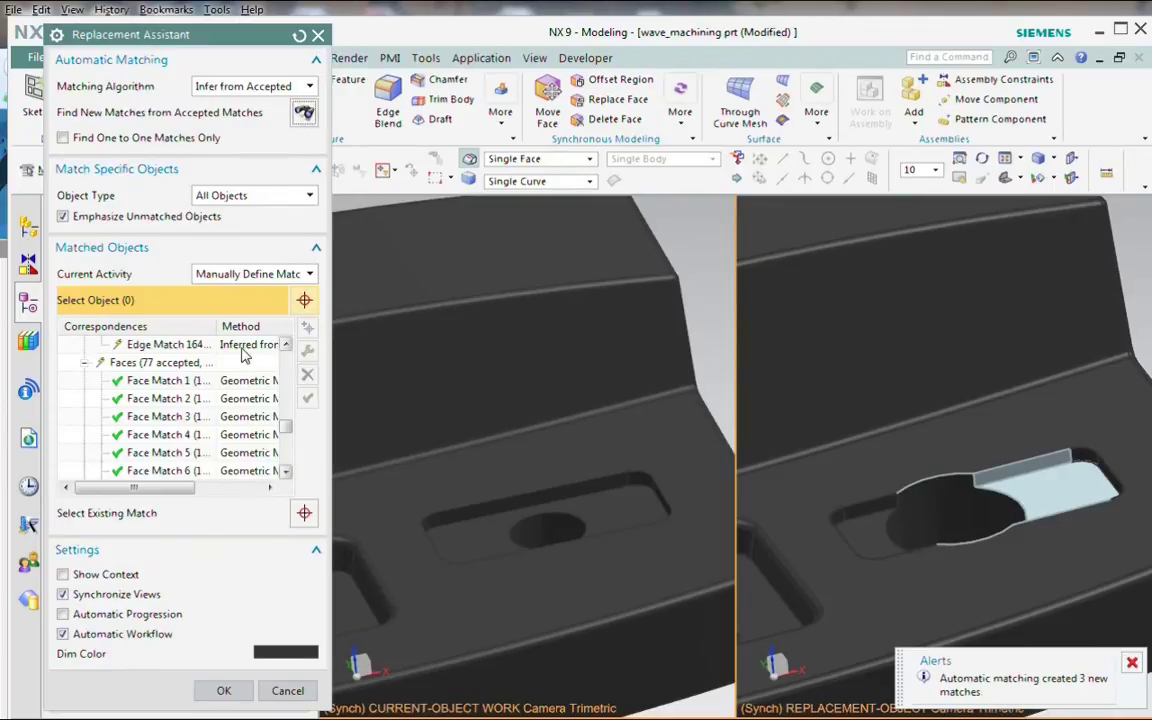
click(210, 366)
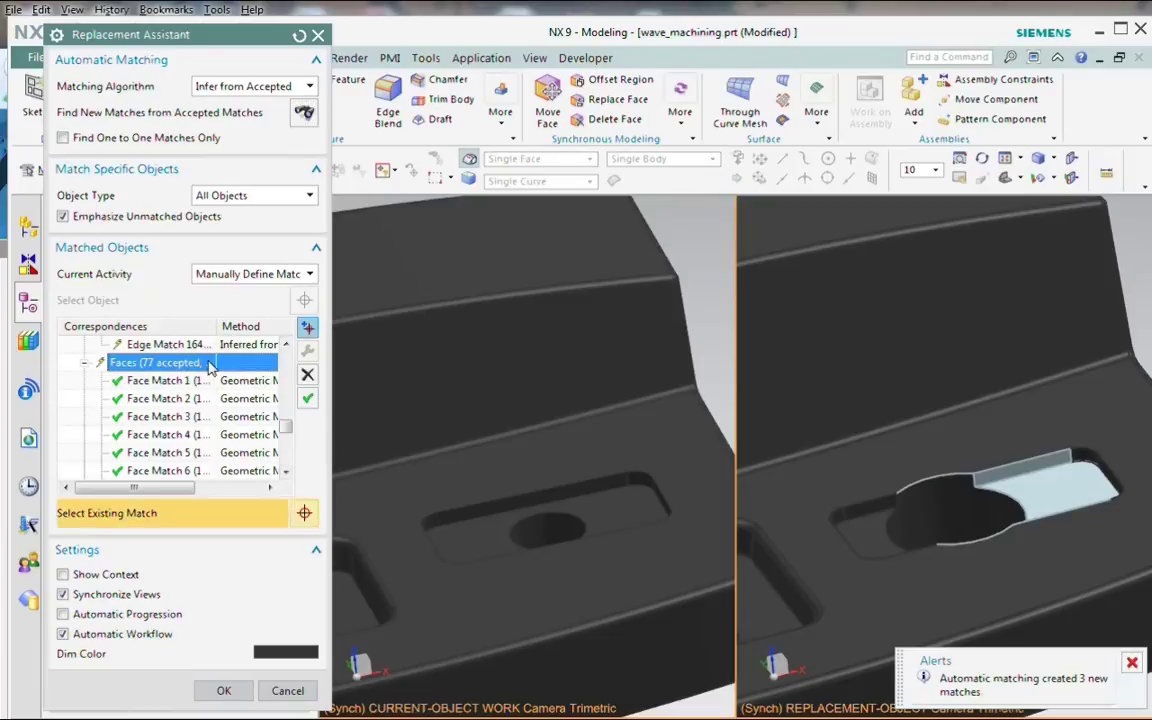
click(309, 401)
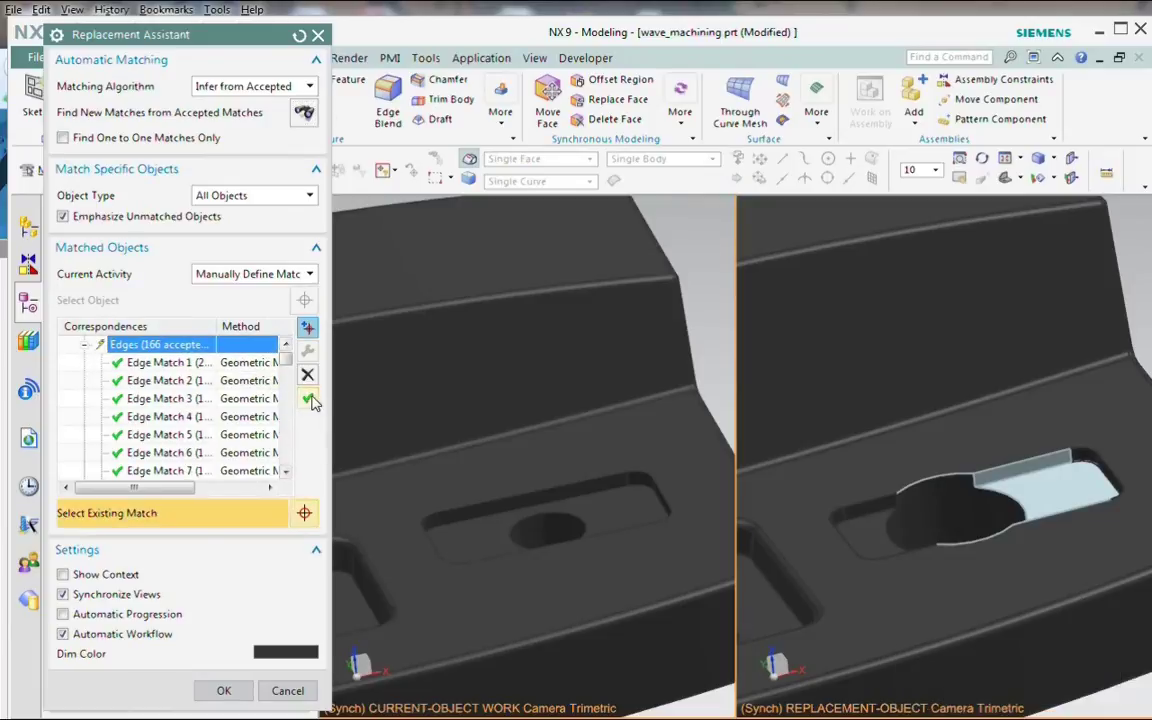
click(309, 399)
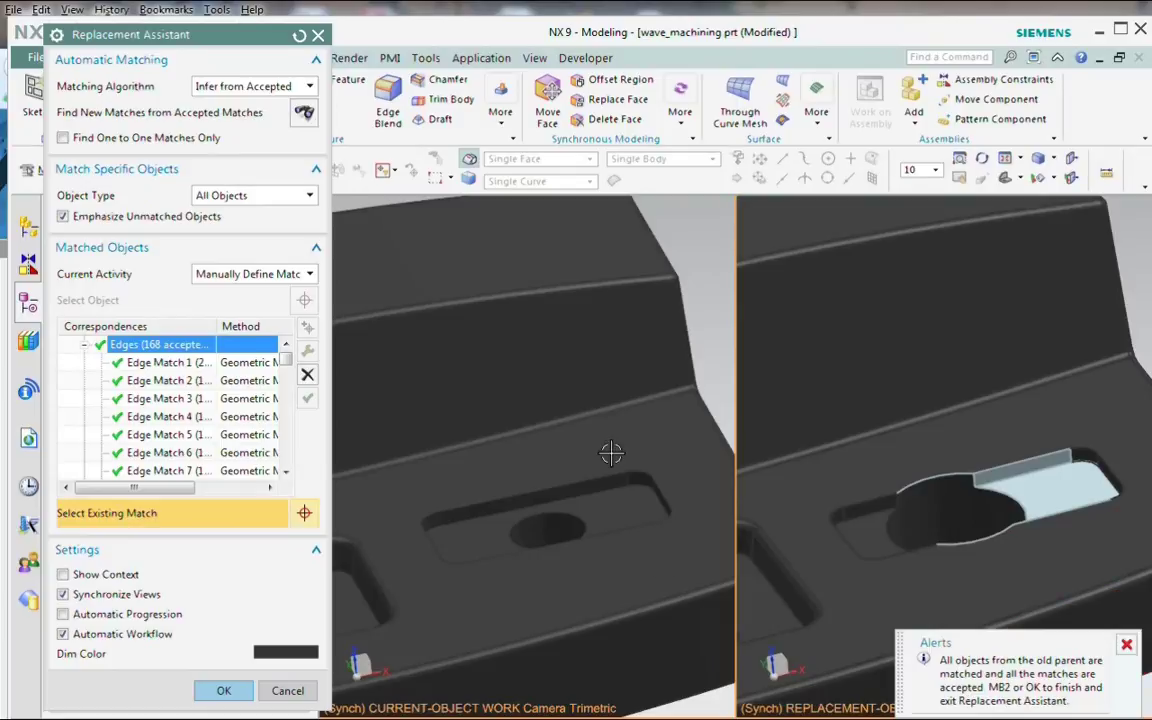
middle_drag(597, 424, 648, 447)
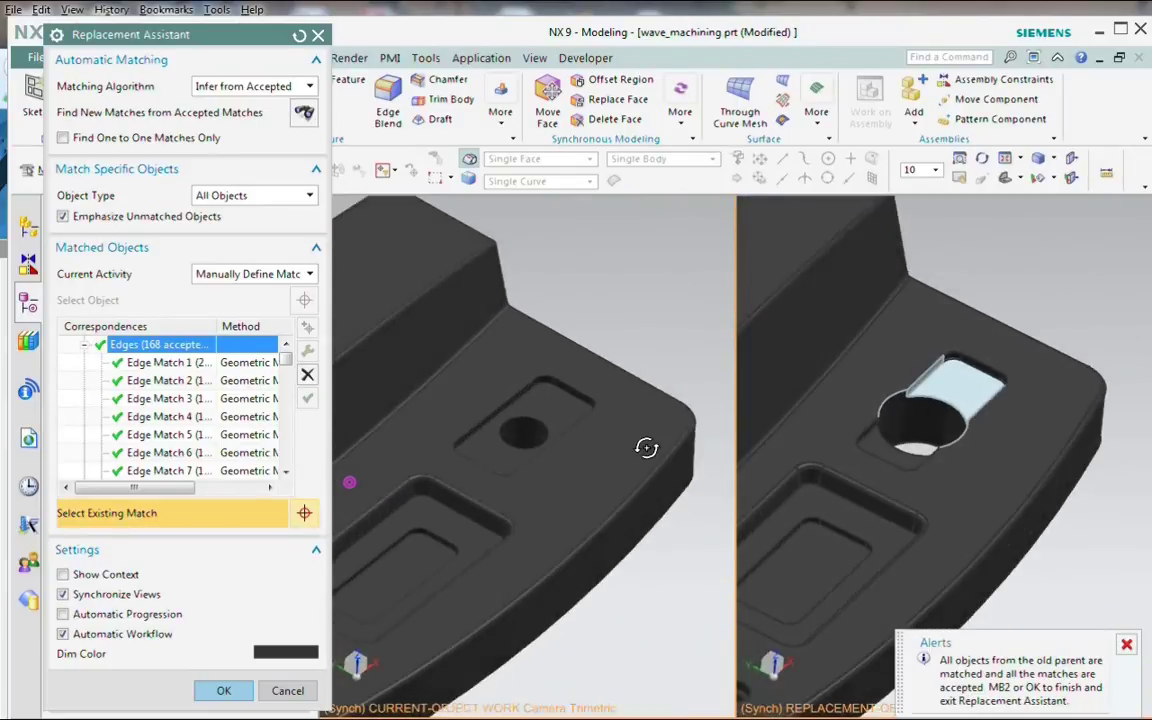
scroll(975, 346, up, 3)
scroll(975, 346, down, 3)
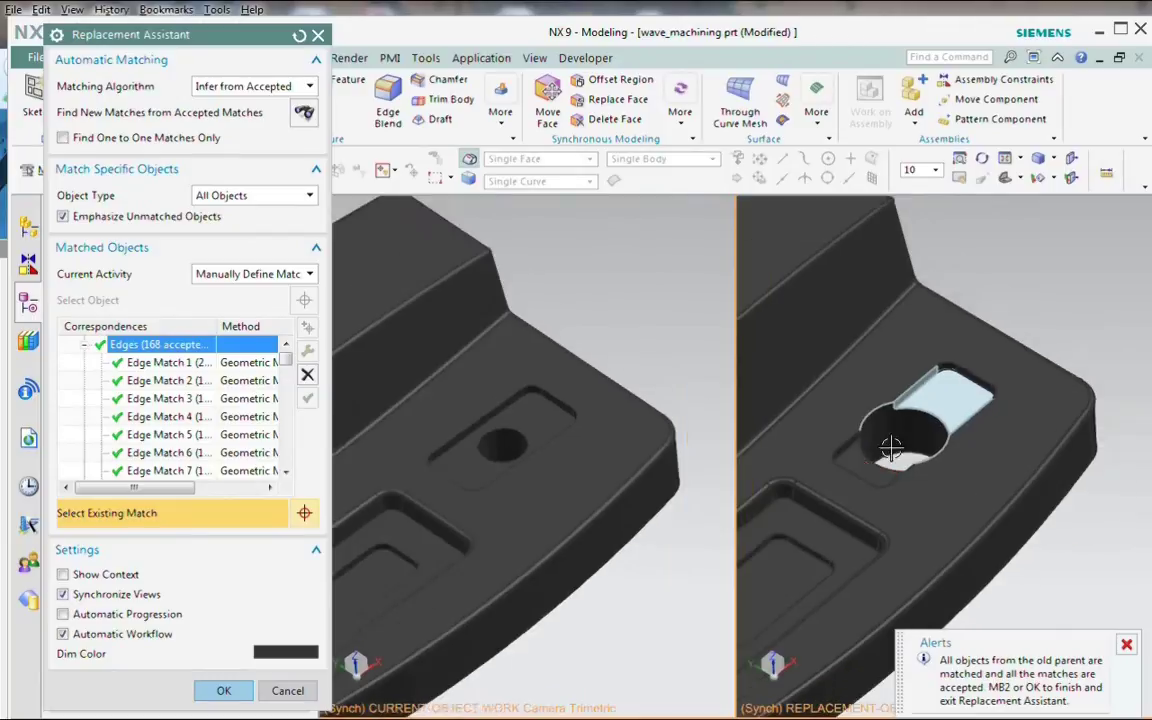
scroll(880, 432, up, 1)
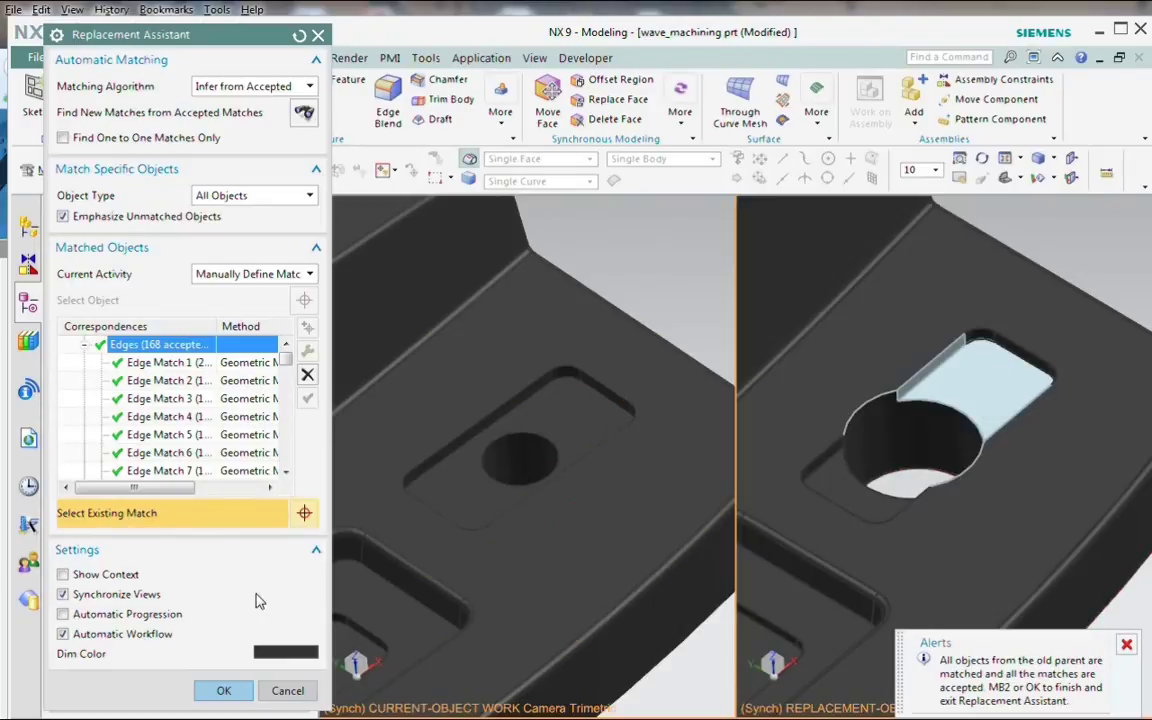
Step: Confirm the Replacement Assistant and the WAVE Geometry Linker to complete the Linked Body edit
click(224, 691)
scroll(1021, 414, down, 5)
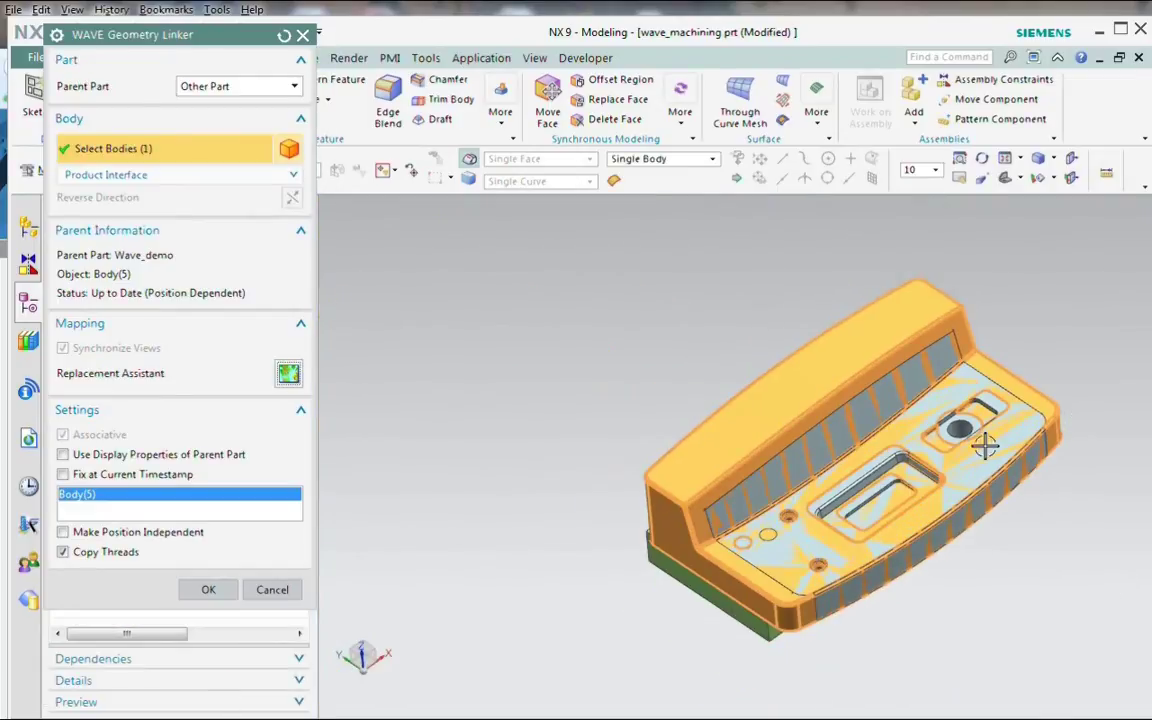
scroll(977, 555, up, 4)
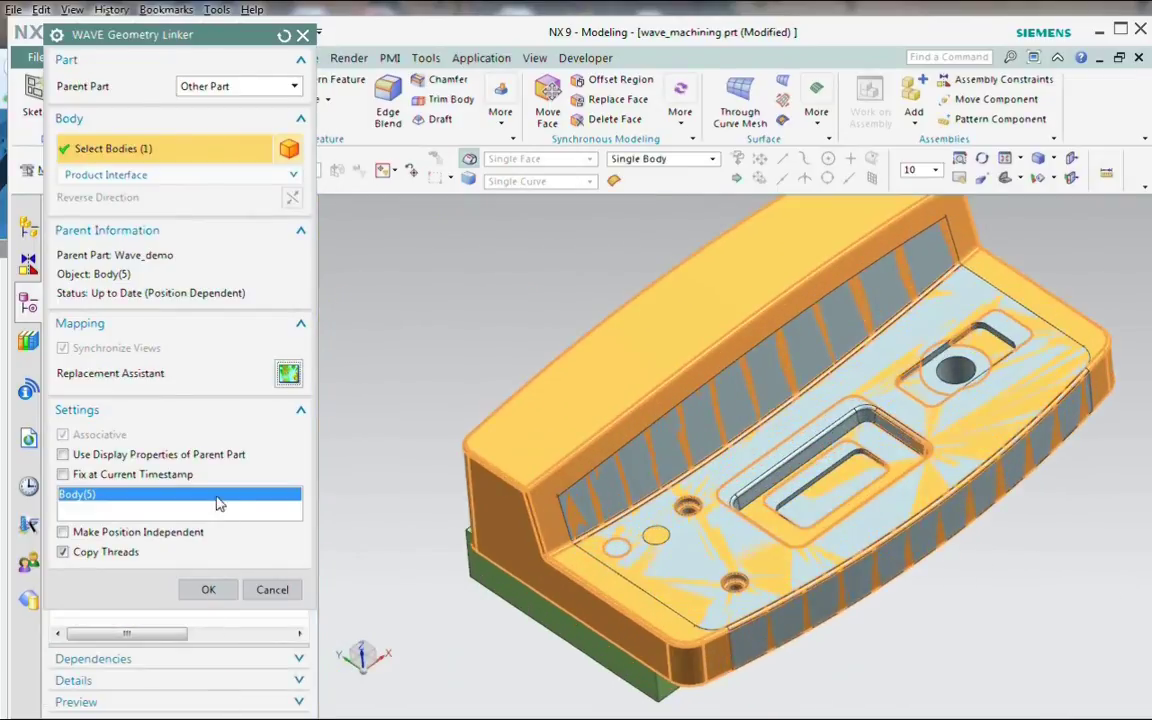
click(210, 590)
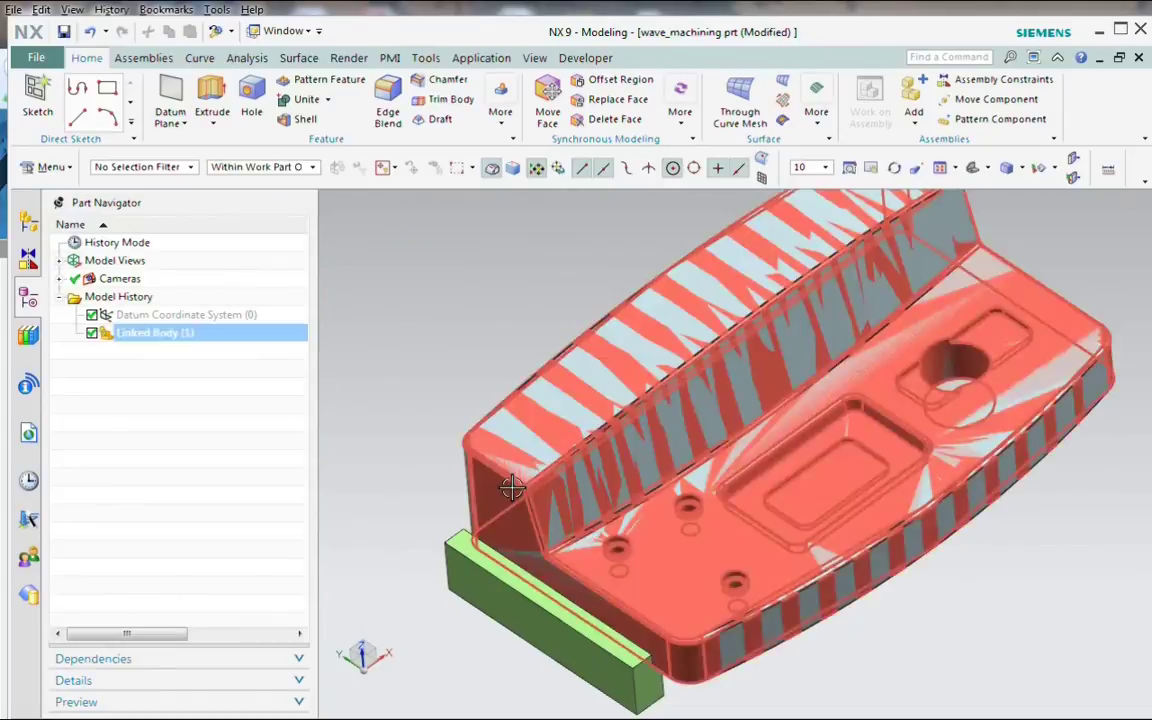
Step: Orbit the relinked part and select the VICE_JAW to check the part's seating
middle_drag(509, 483, 586, 458)
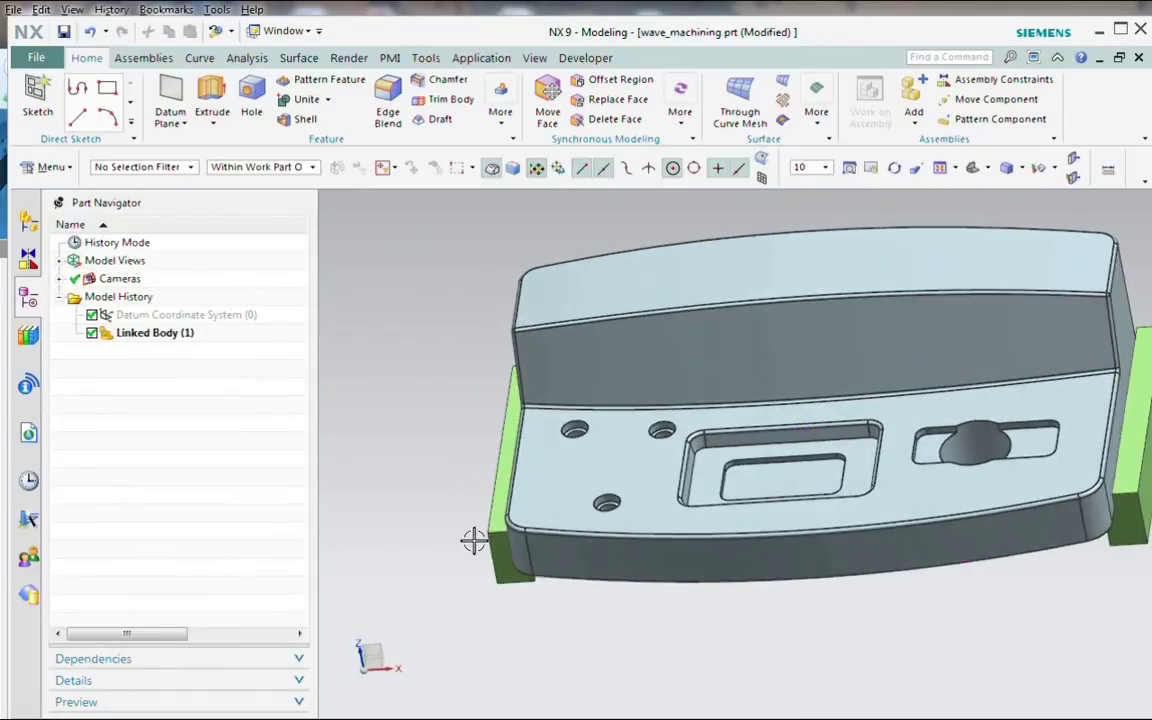
scroll(470, 533, down, 3)
scroll(897, 447, up, 5)
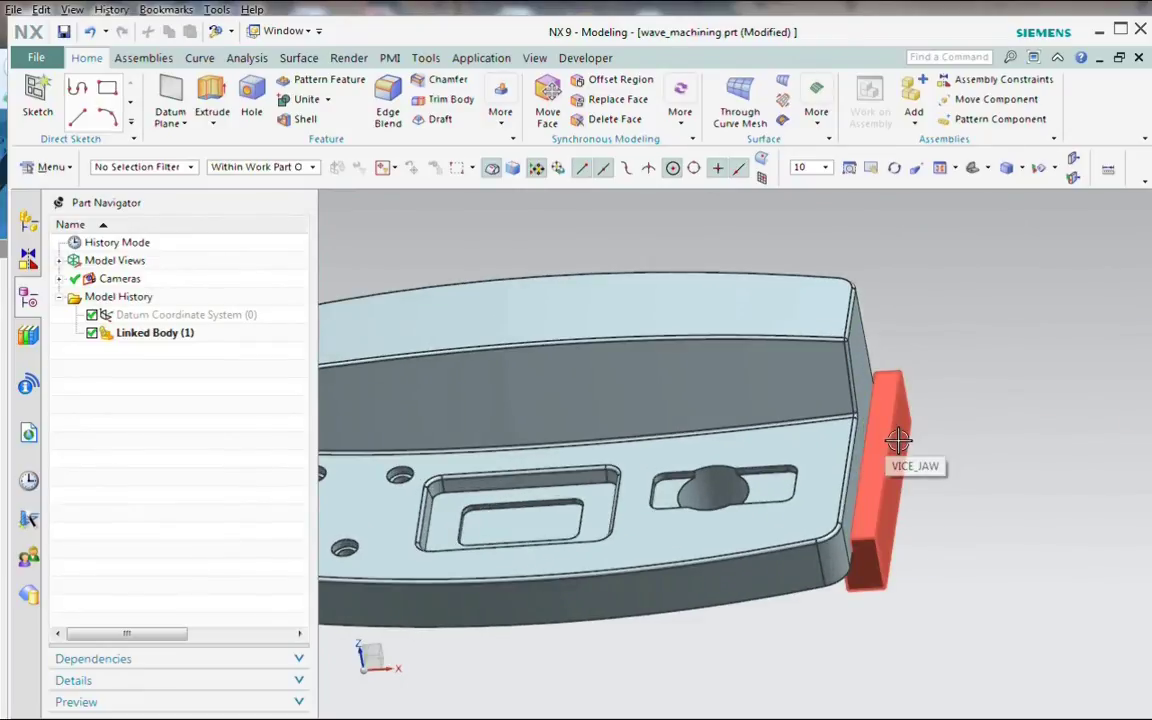
click(890, 448)
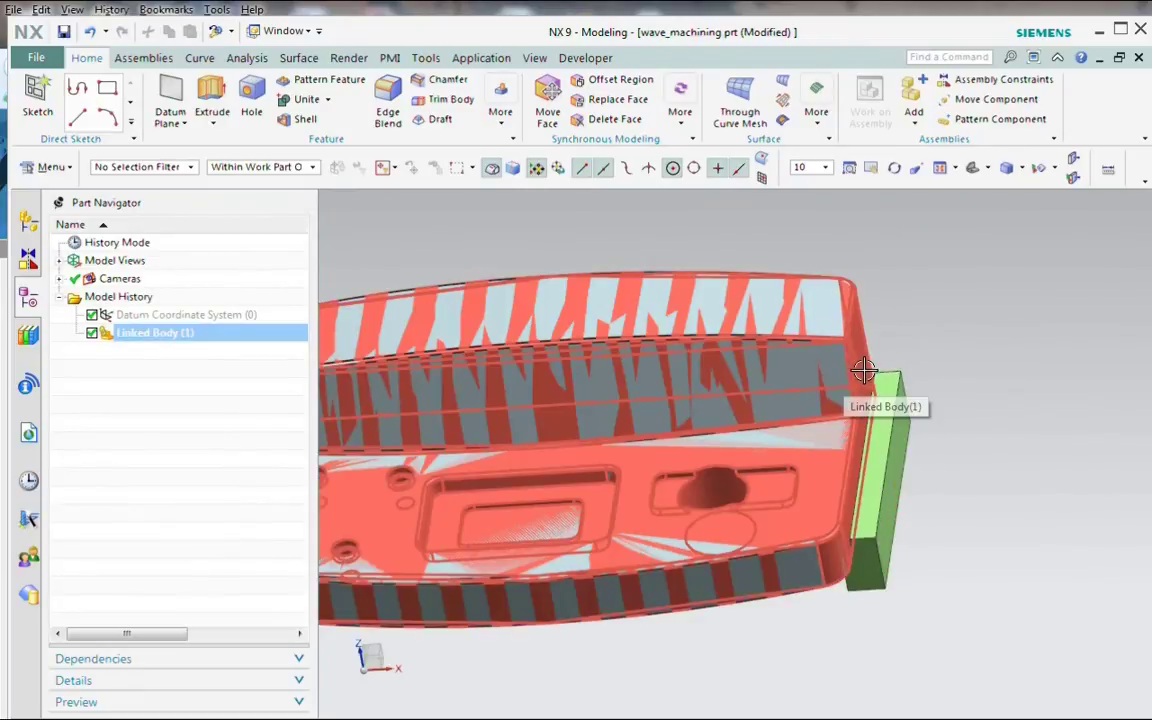
middle_drag(910, 324, 784, 504)
mouse_move(630, 589)
middle_down()
mouse_move(659, 567)
mouse_move(663, 581)
mouse_move(598, 528)
middle_up()
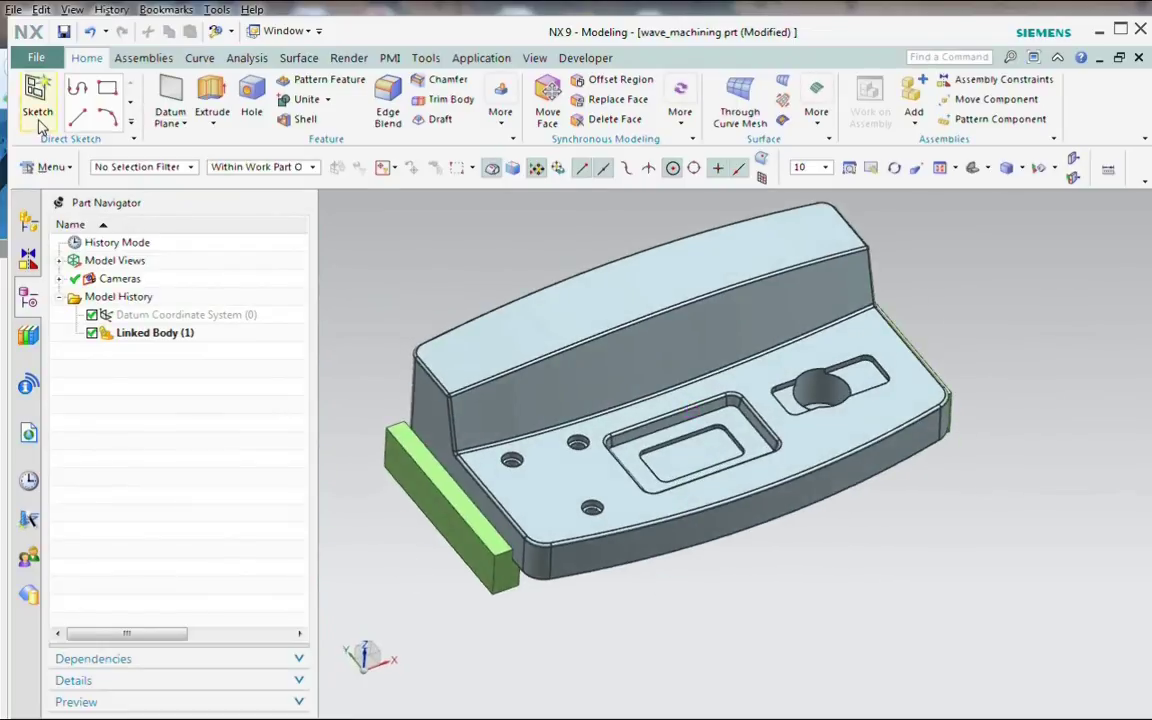
Step: Switch to Manufacturing and generate tool paths for every WORKPIECE operation, dismissing the confirmation dialogs
click(36, 57)
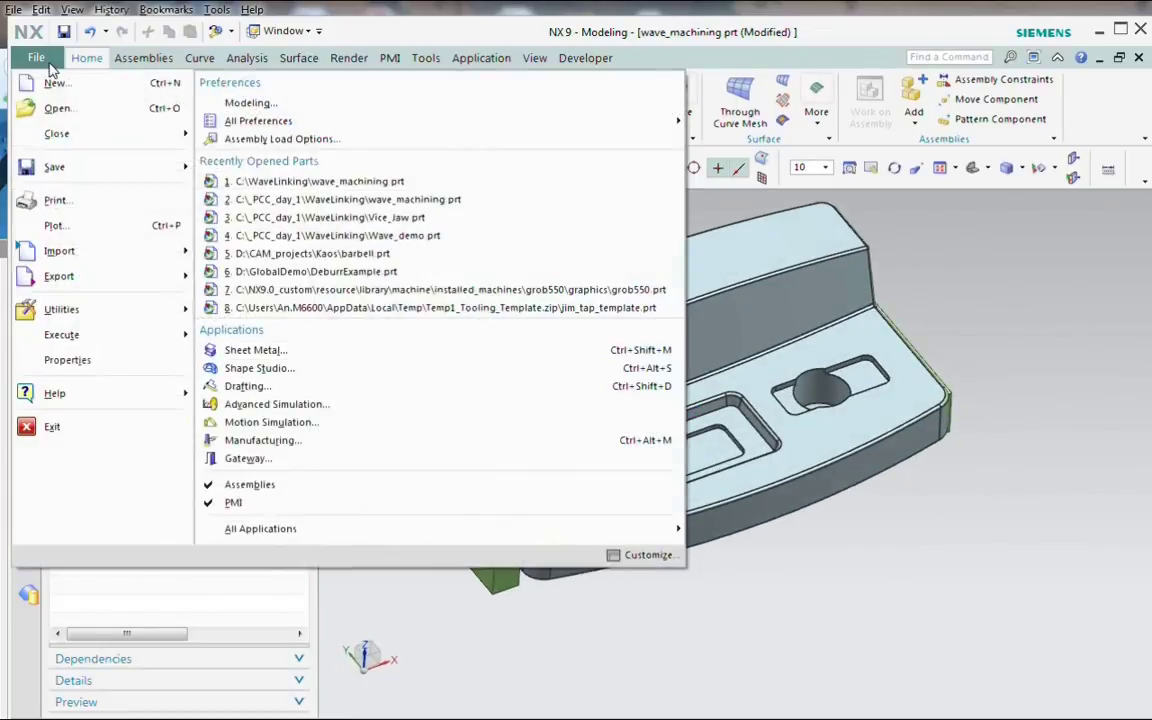
click(262, 440)
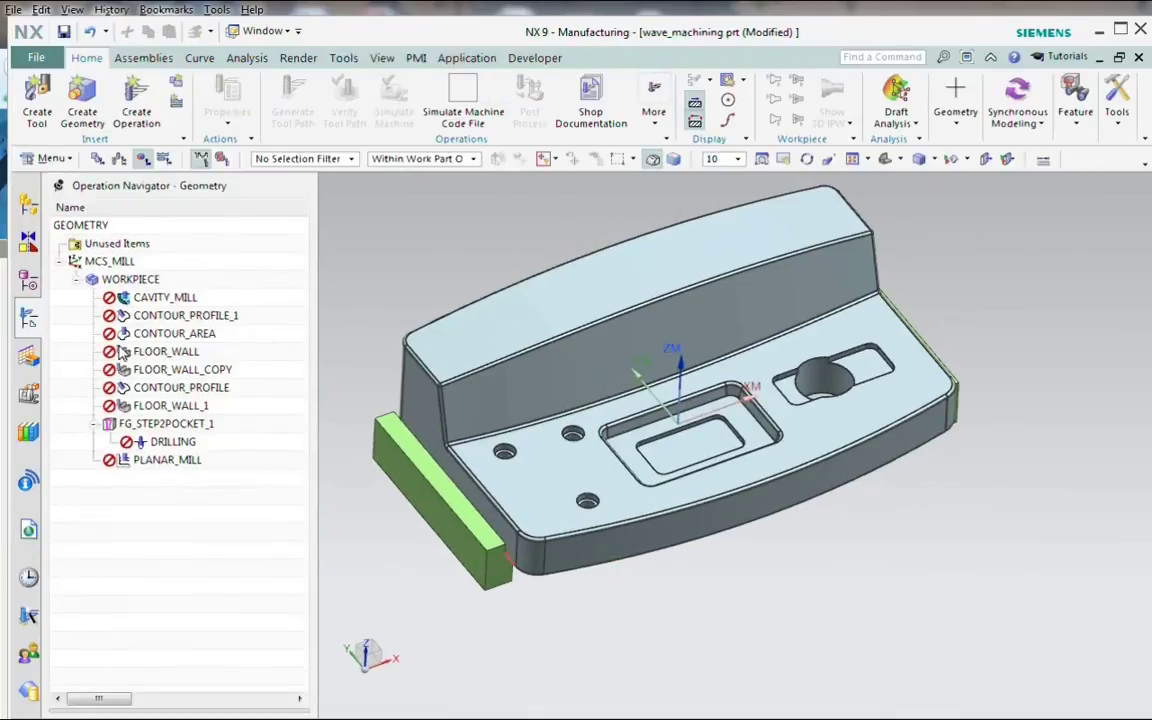
click(136, 280)
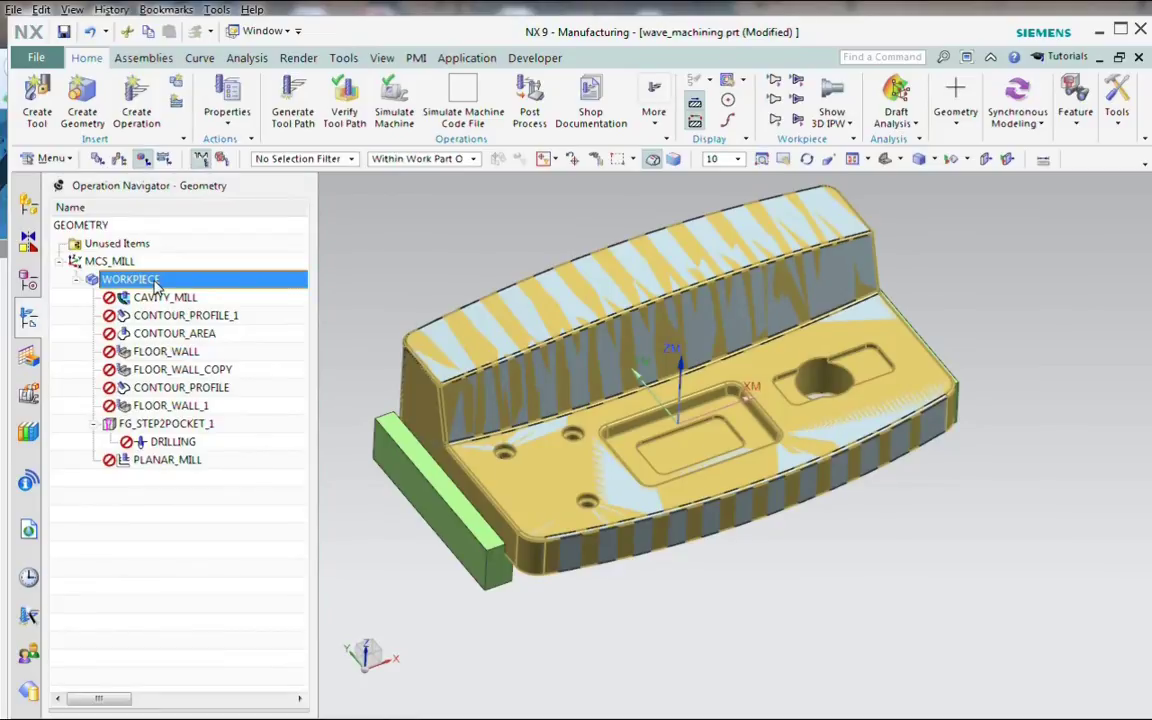
right_click(155, 284)
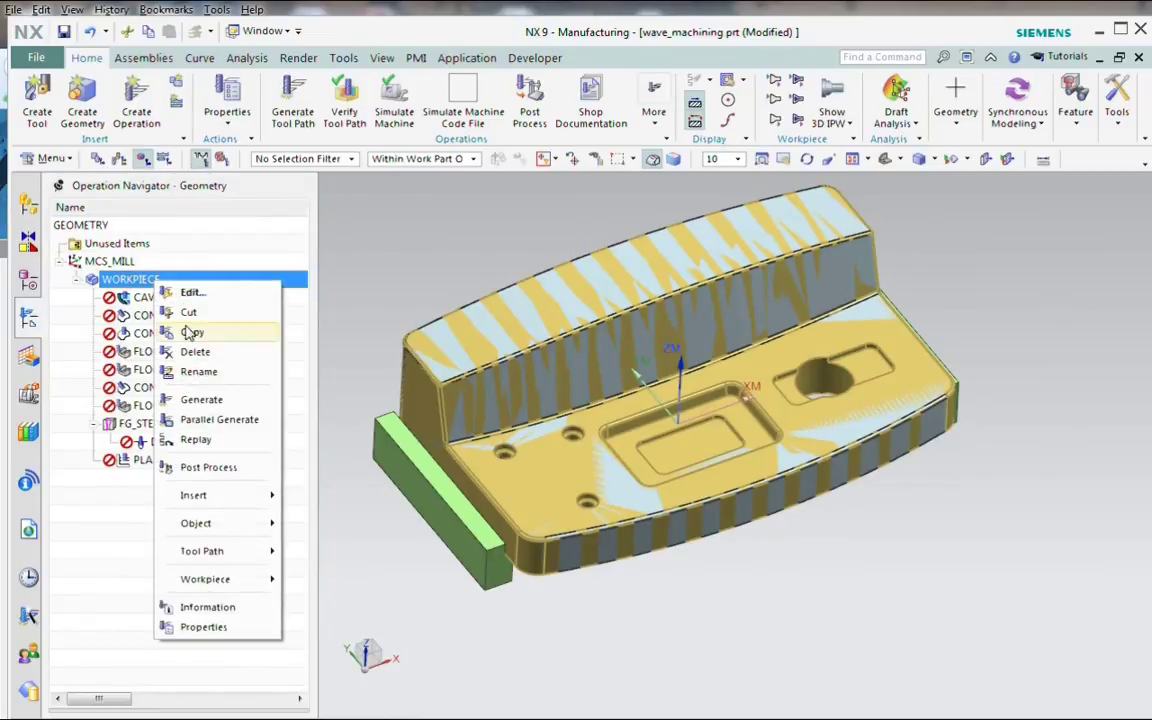
click(228, 400)
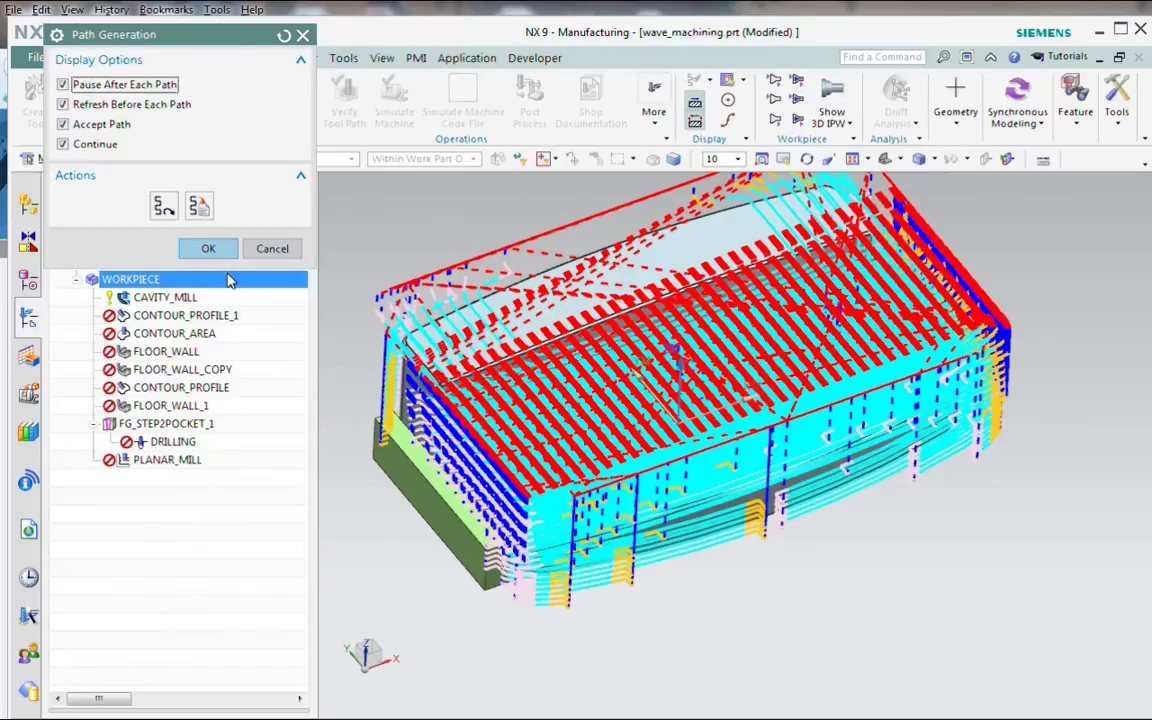
click(210, 248)
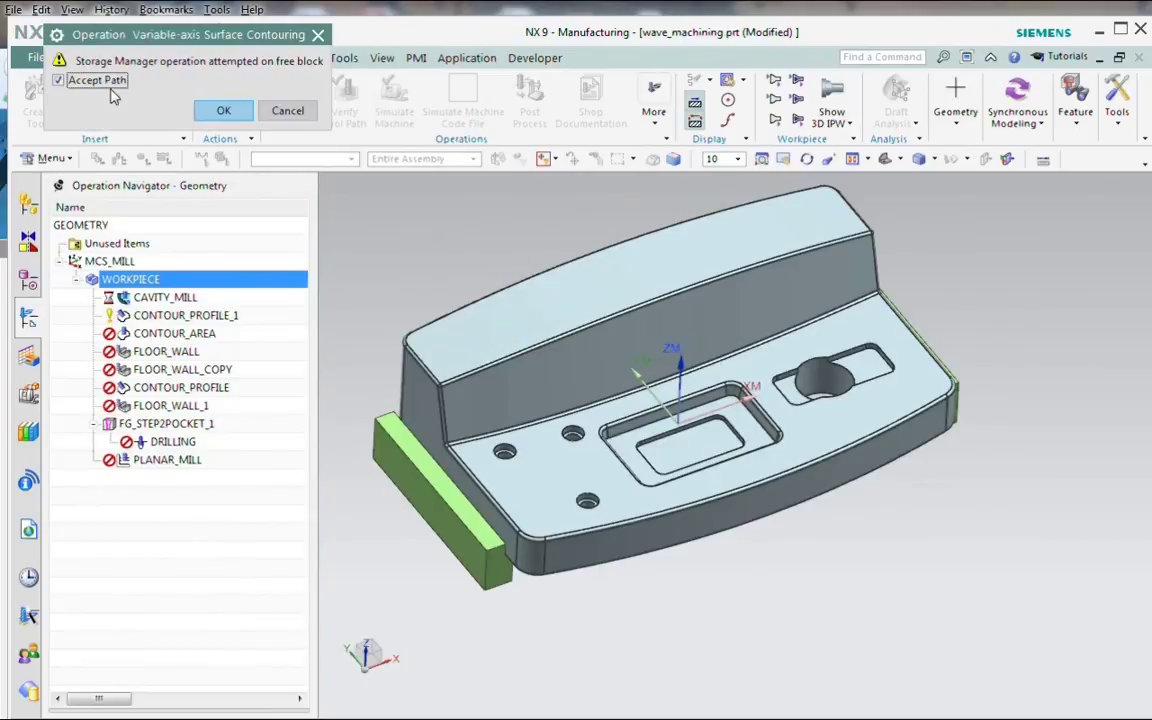
click(224, 111)
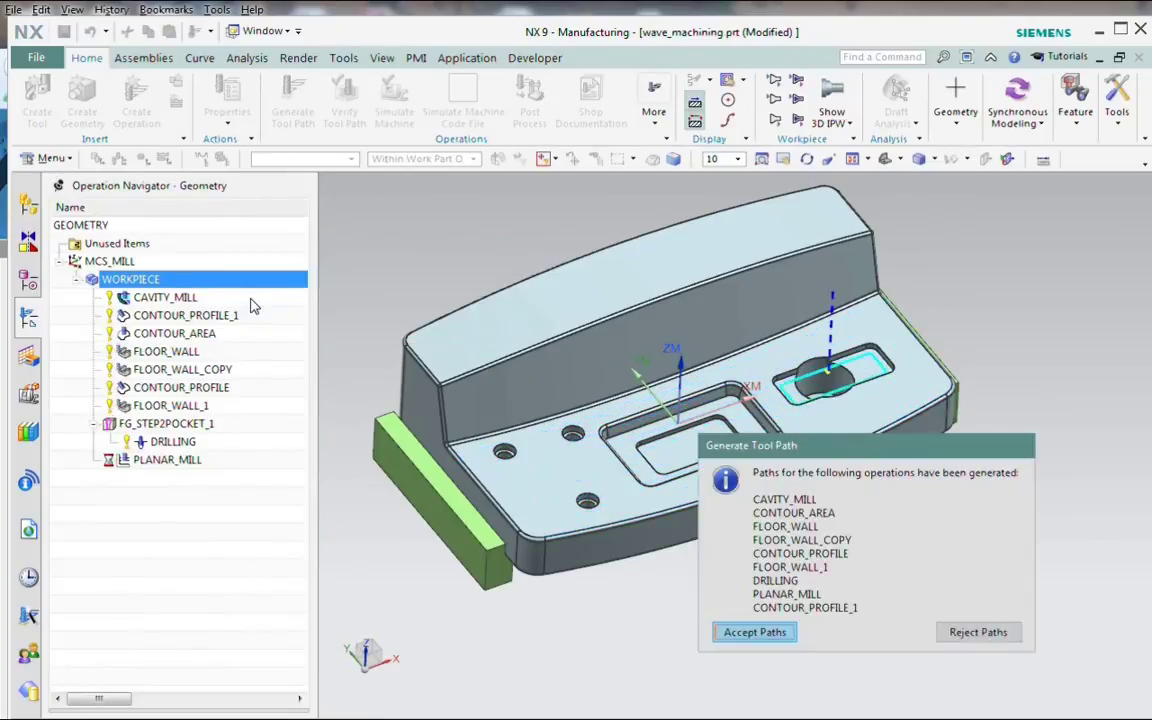
Step: Accept the regenerated paths and inspect the CONTOUR_PROFILE_1 tool path from several angles
click(752, 632)
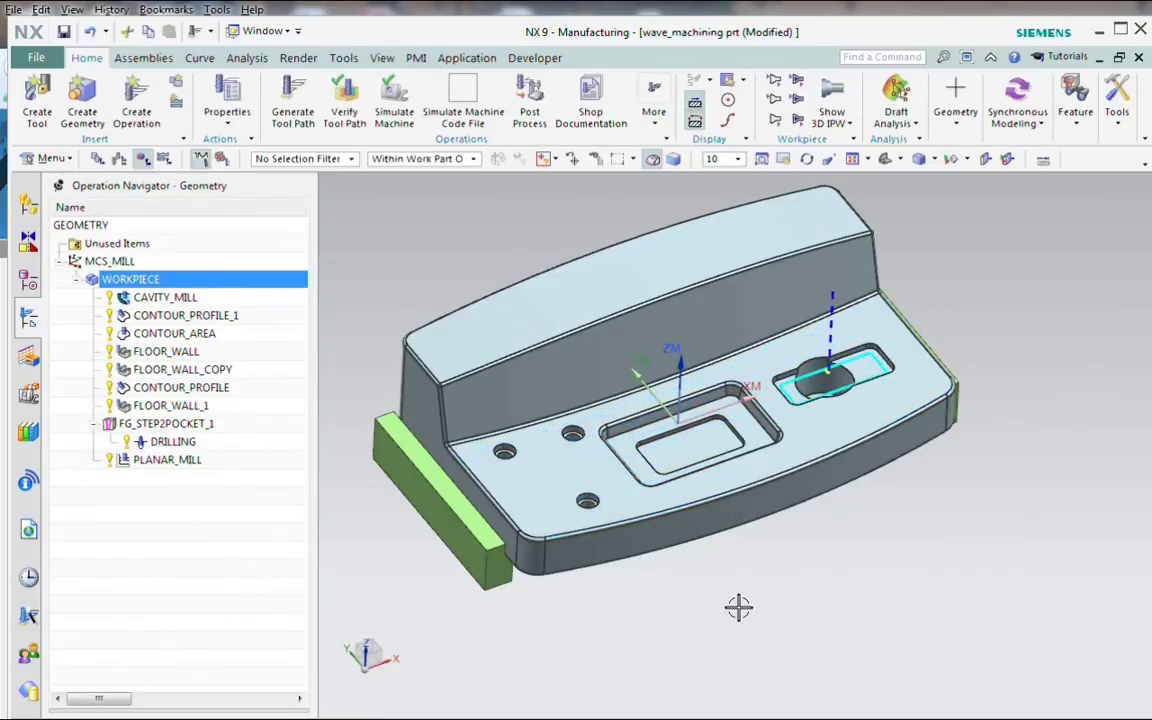
mouse_move(856, 545)
middle_down()
mouse_move(840, 520)
mouse_move(743, 581)
mouse_move(797, 560)
mouse_move(806, 587)
middle_up()
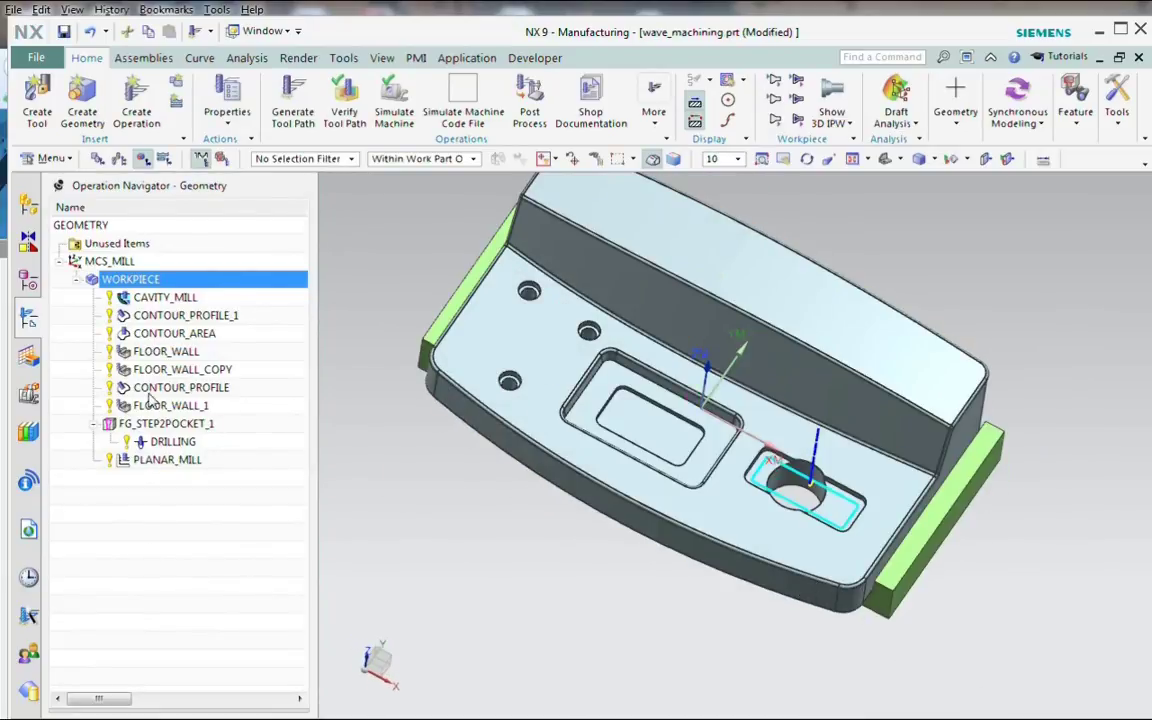
click(172, 318)
middle_drag(900, 525, 887, 540)
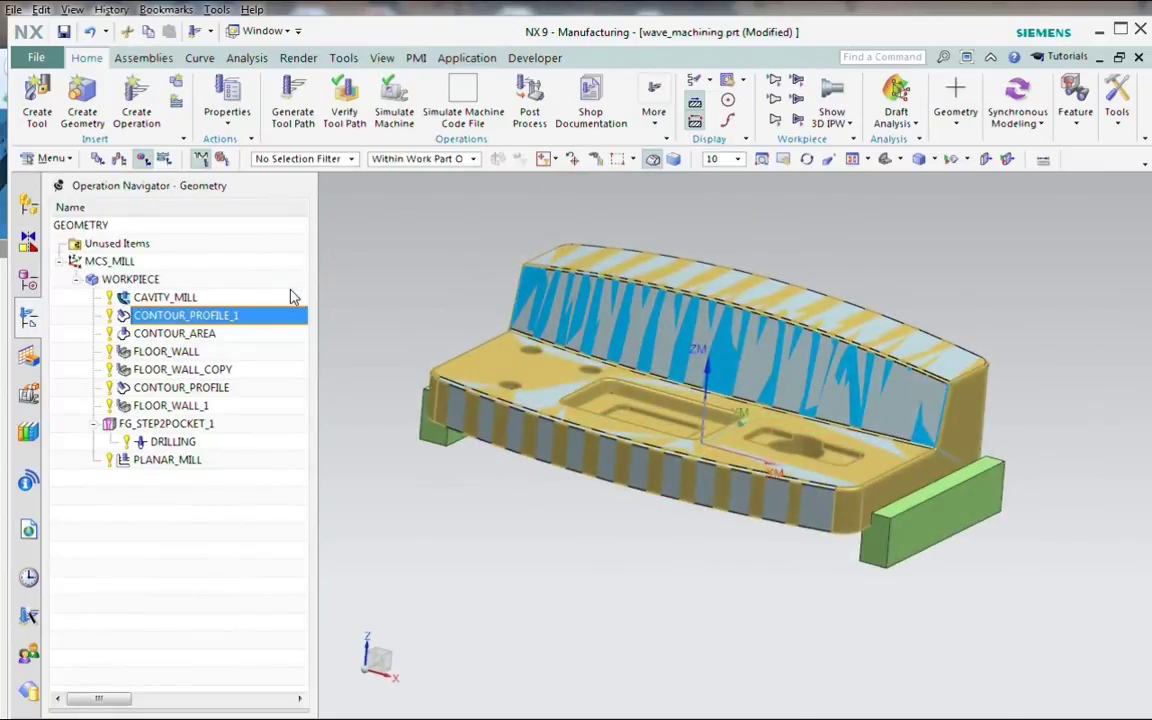
middle_drag(404, 277, 316, 311)
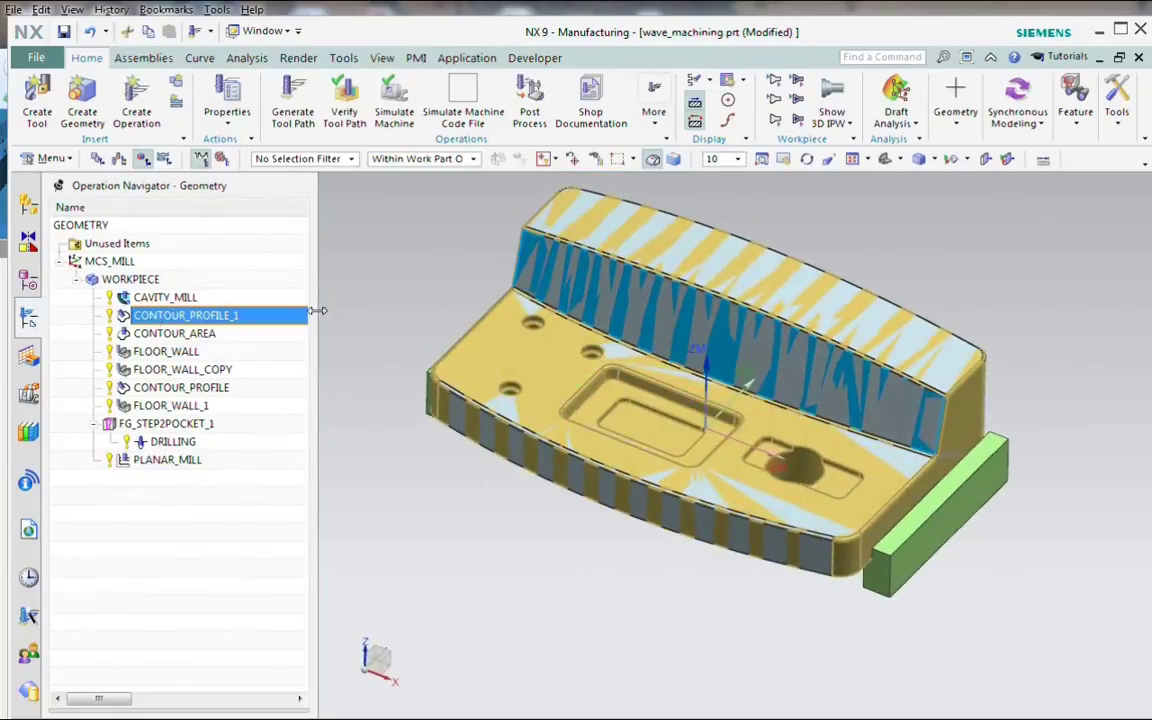
Step: Replay the CONTOUR_PROFILE_1 tool path at animation speed 3, then close the operation
double_click(155, 318)
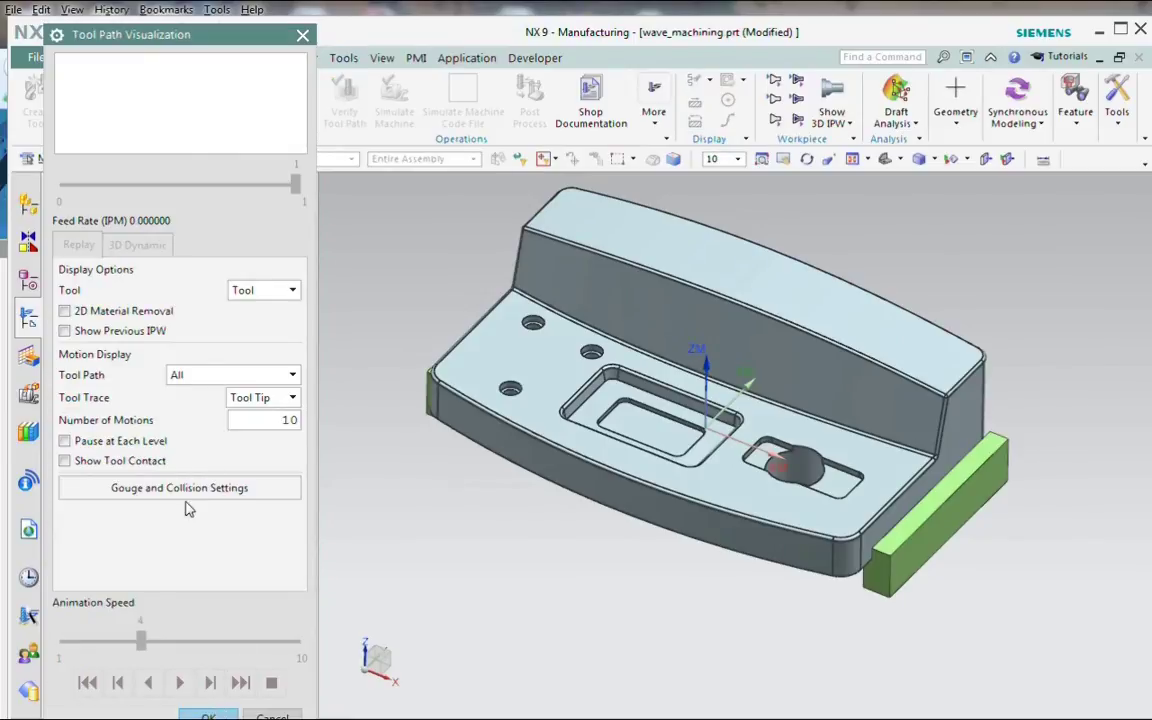
click(208, 716)
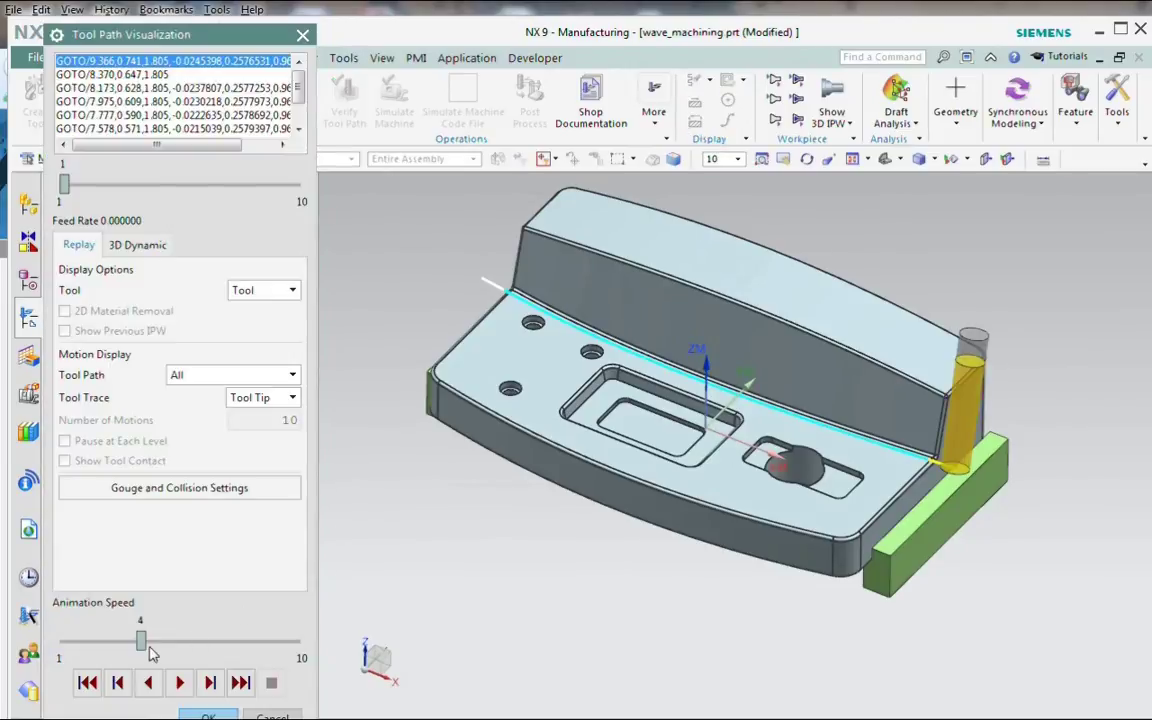
drag(143, 648, 118, 647)
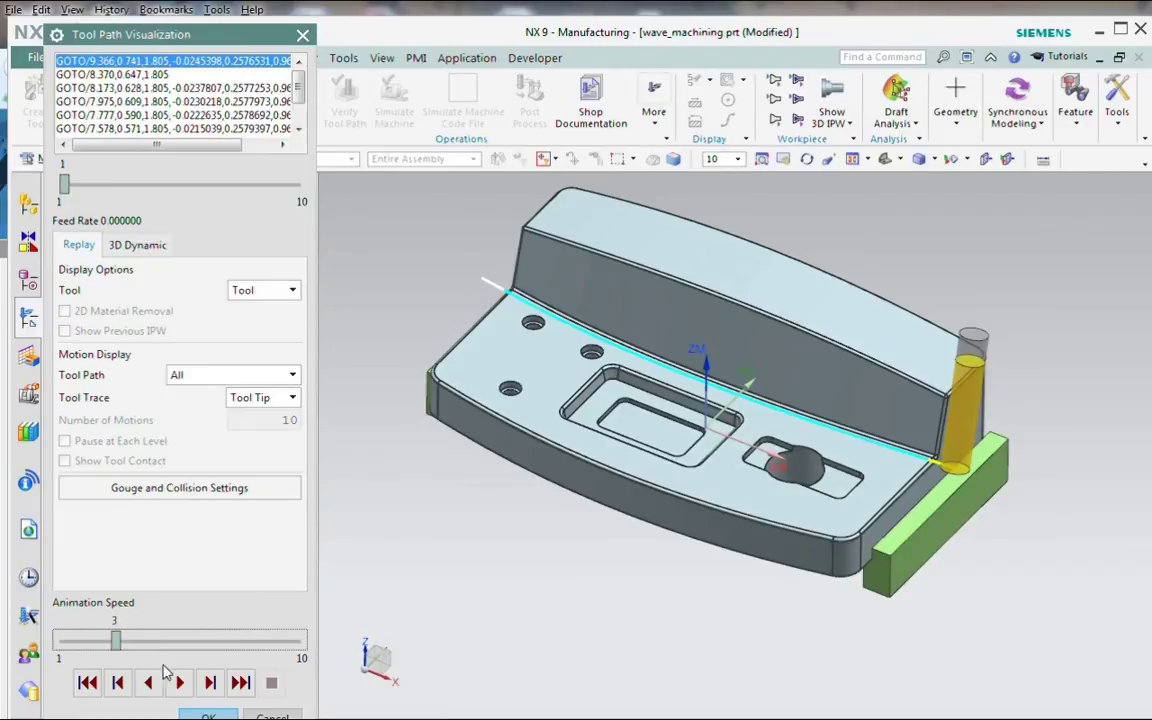
click(179, 682)
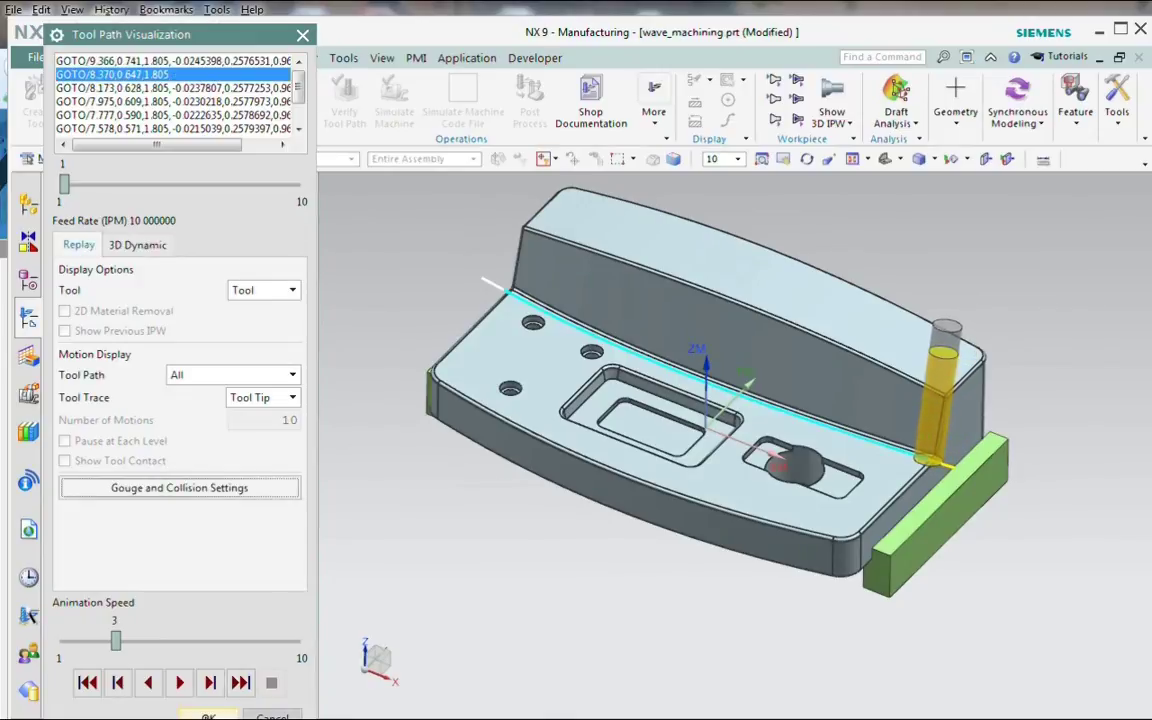
click(208, 715)
key(Return)
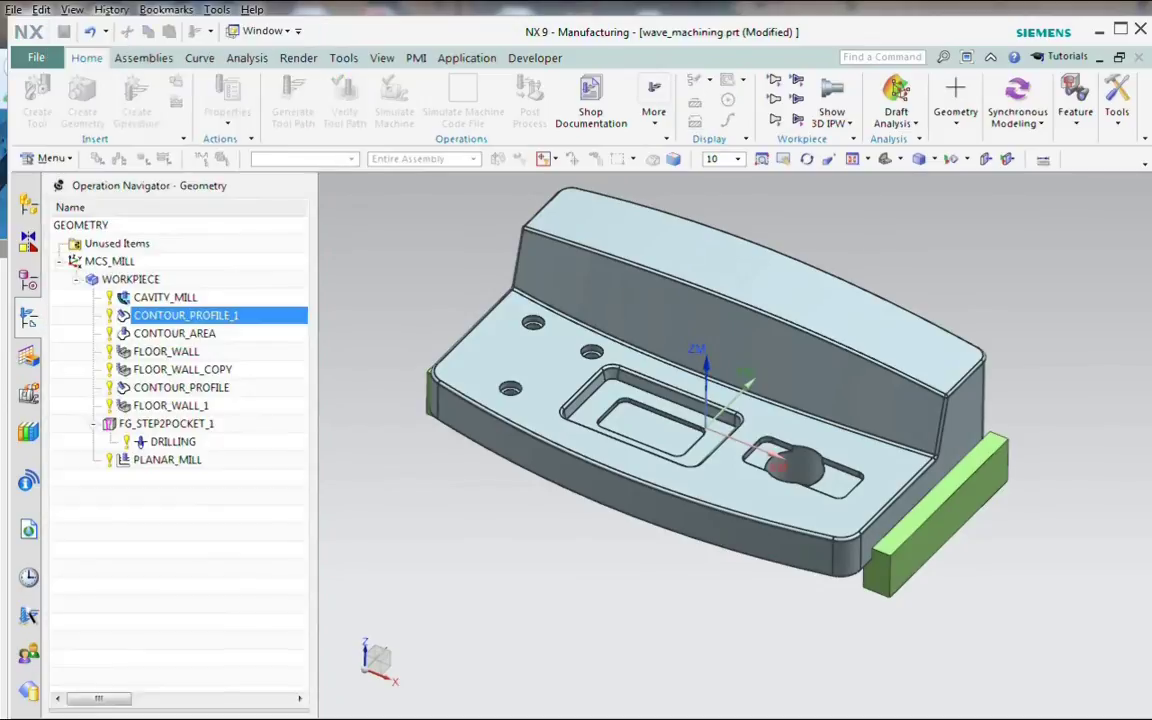
Step: Review the CONTOUR_AREA and FLOOR_WALL tool paths on the revised part
click(182, 334)
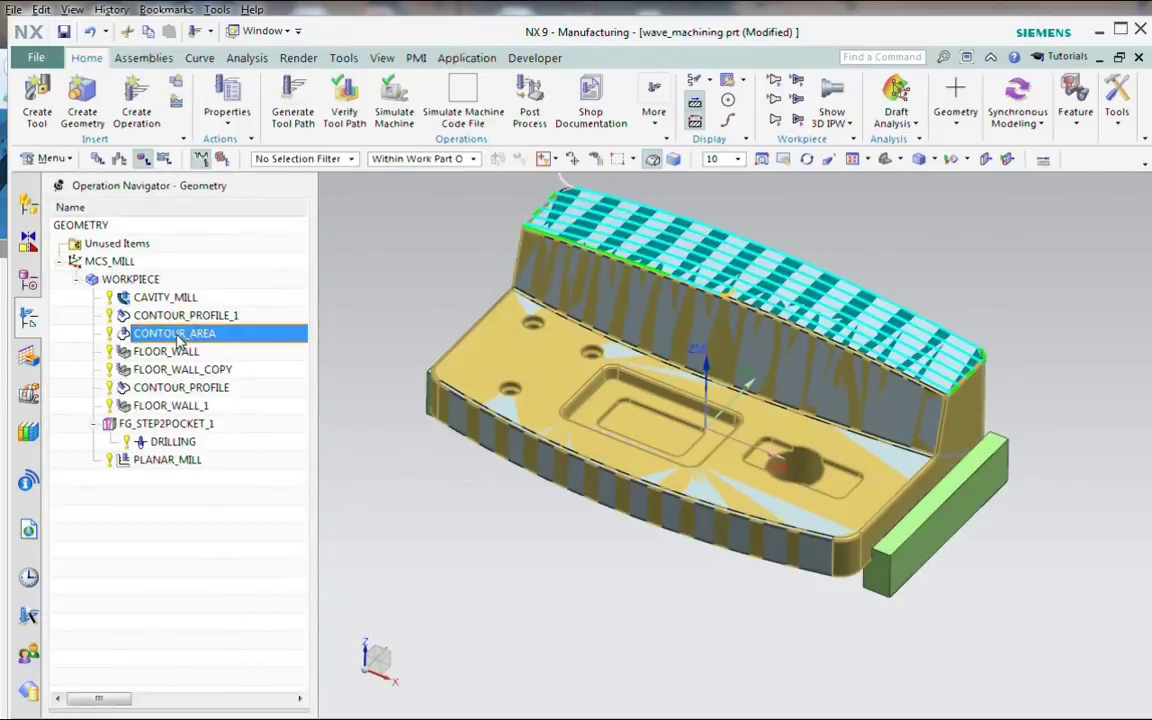
scroll(668, 270, up, 3)
scroll(437, 244, down, 5)
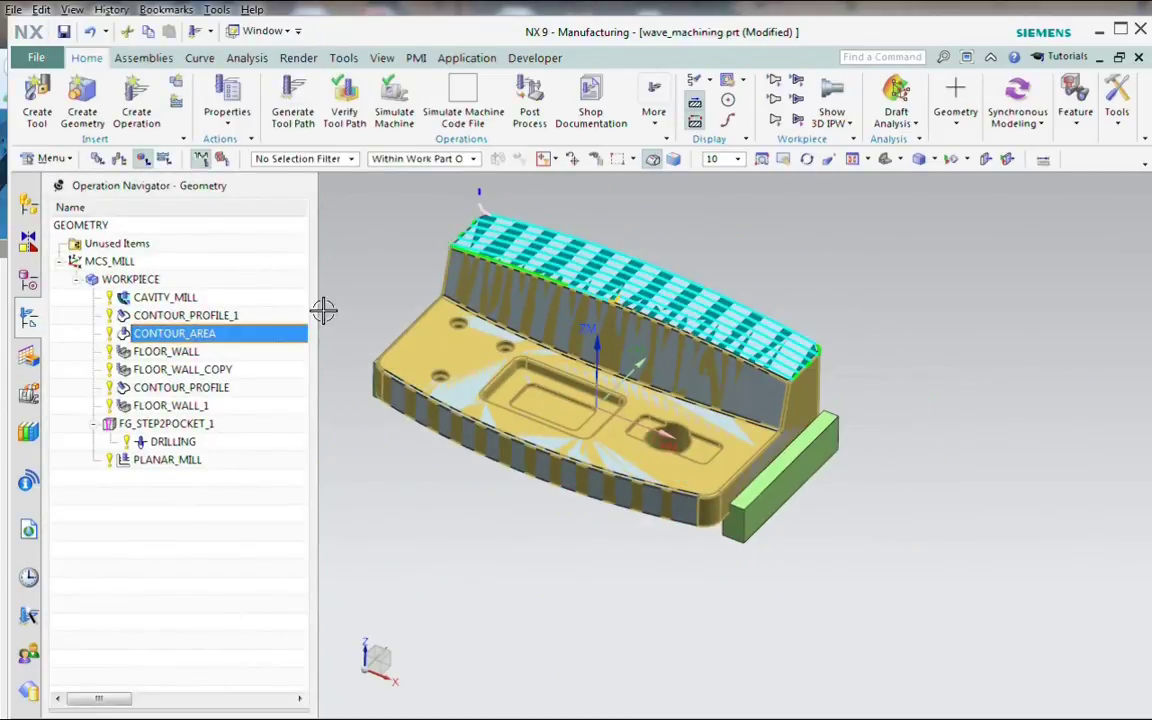
click(170, 352)
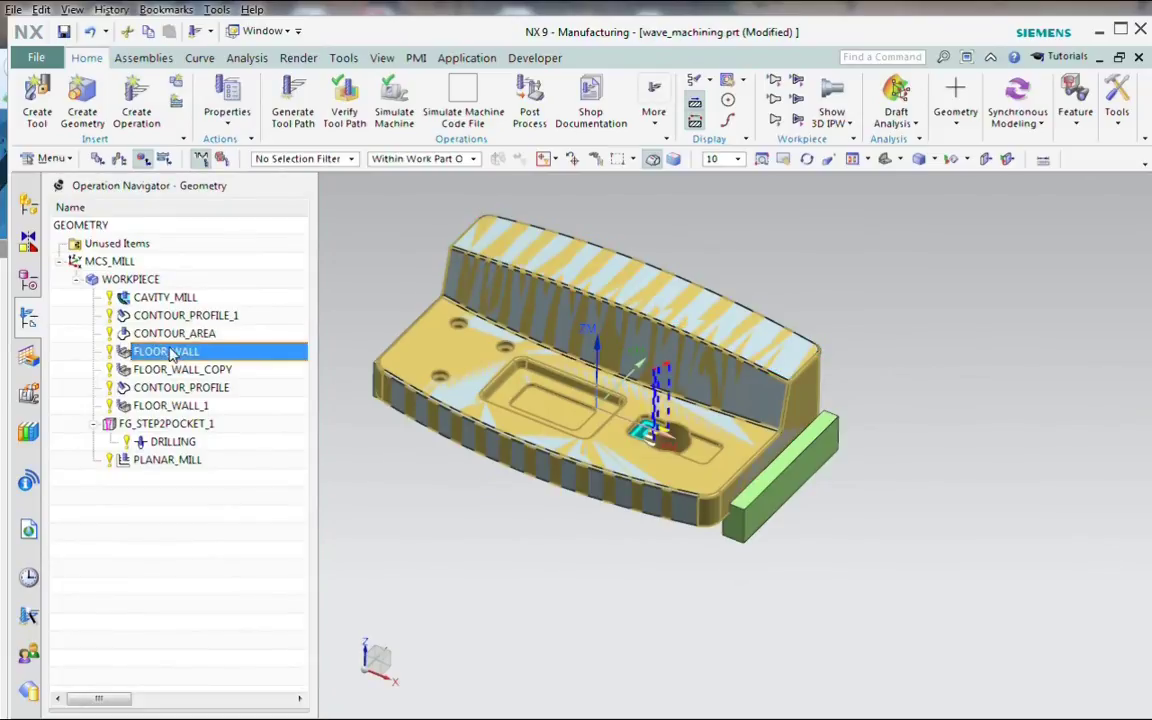
scroll(678, 477, up, 5)
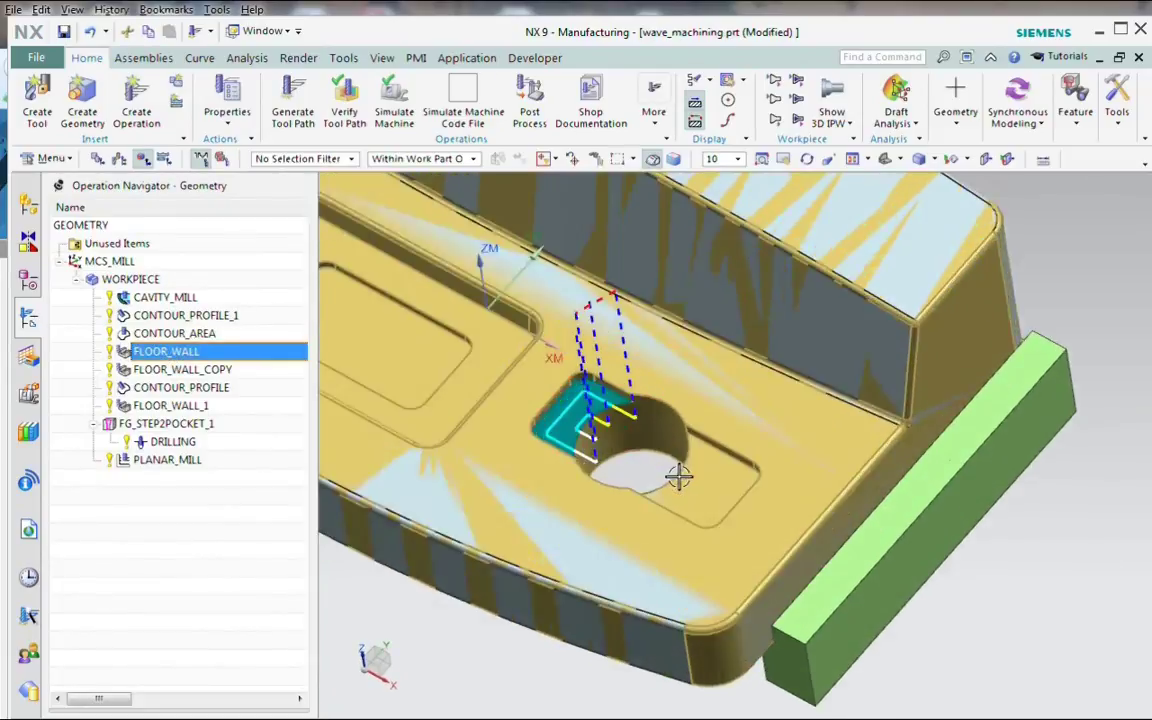
scroll(678, 477, down, 2)
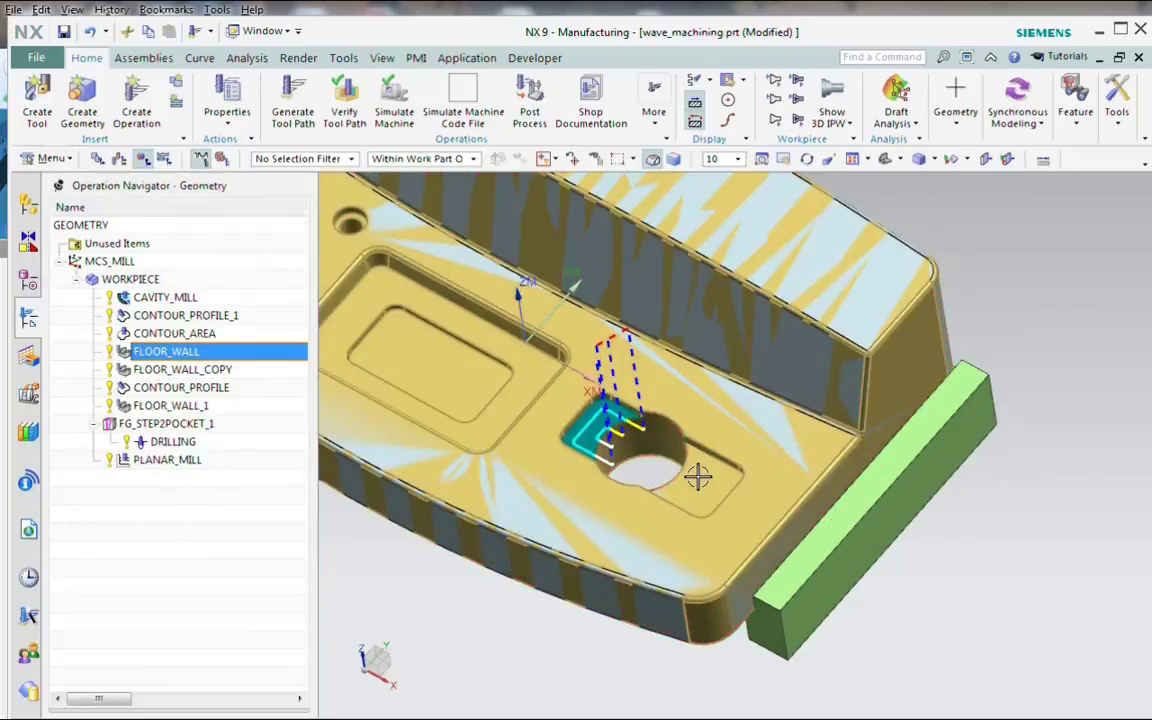
Step: Set FLOOR_WALL's cut area floor to the slot floor face and regenerate its tool path
double_click(185, 350)
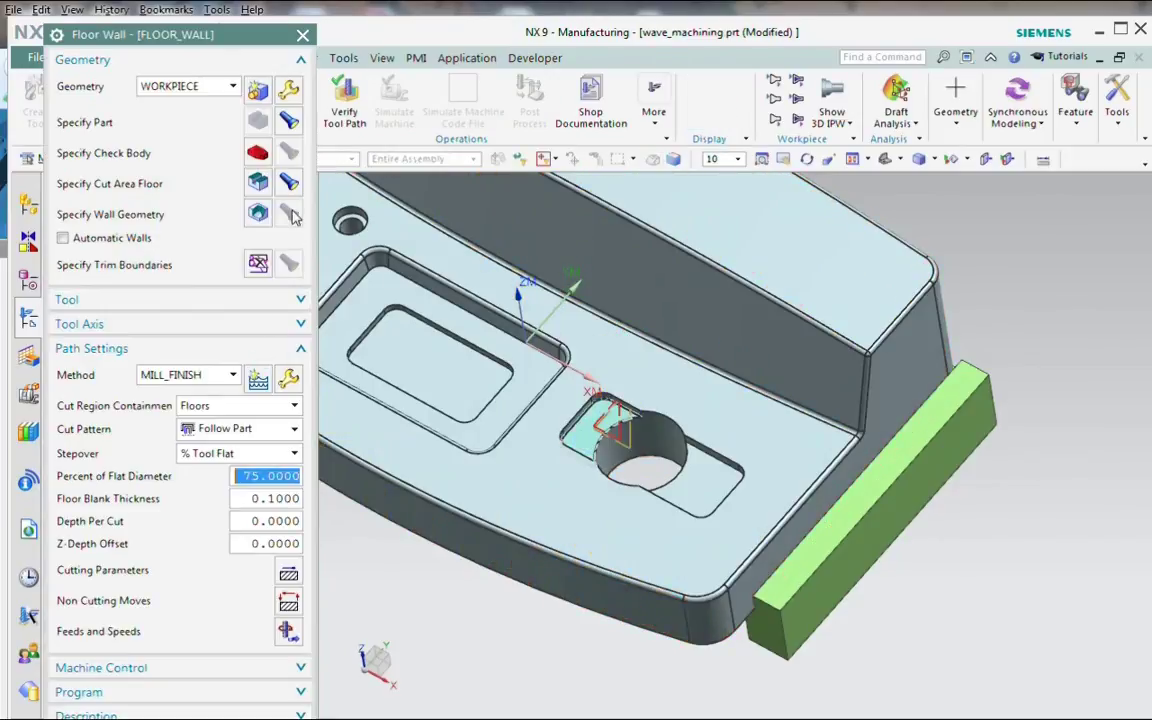
click(258, 183)
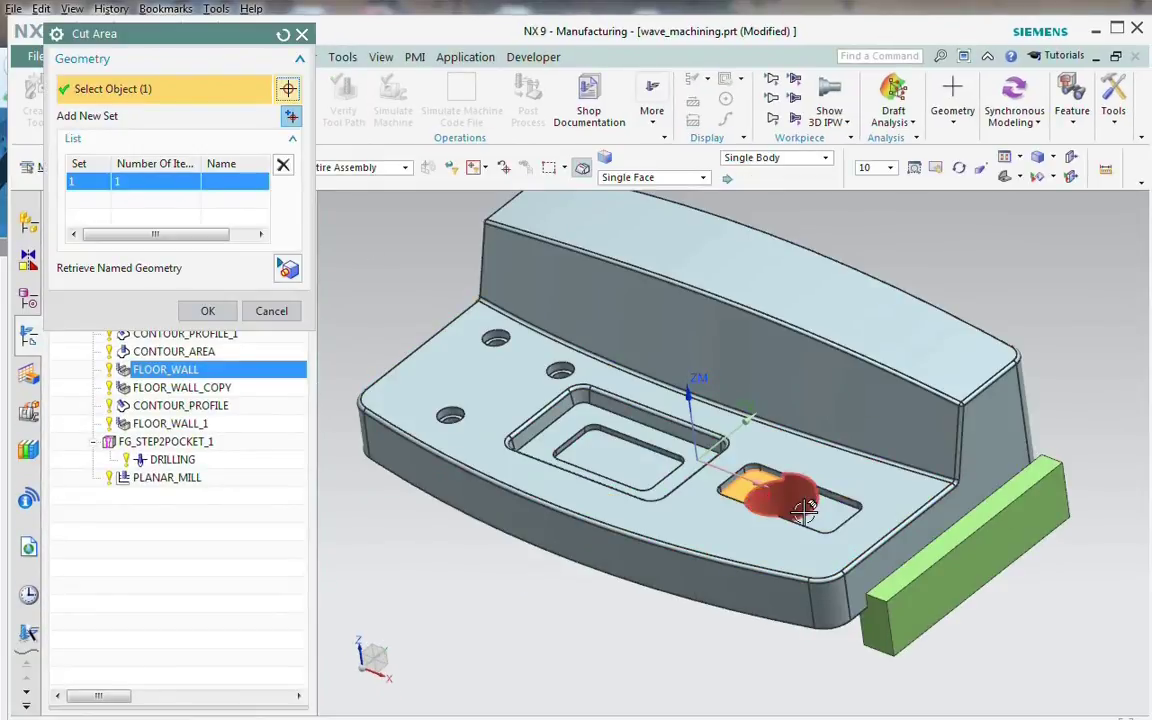
click(737, 484)
click(207, 311)
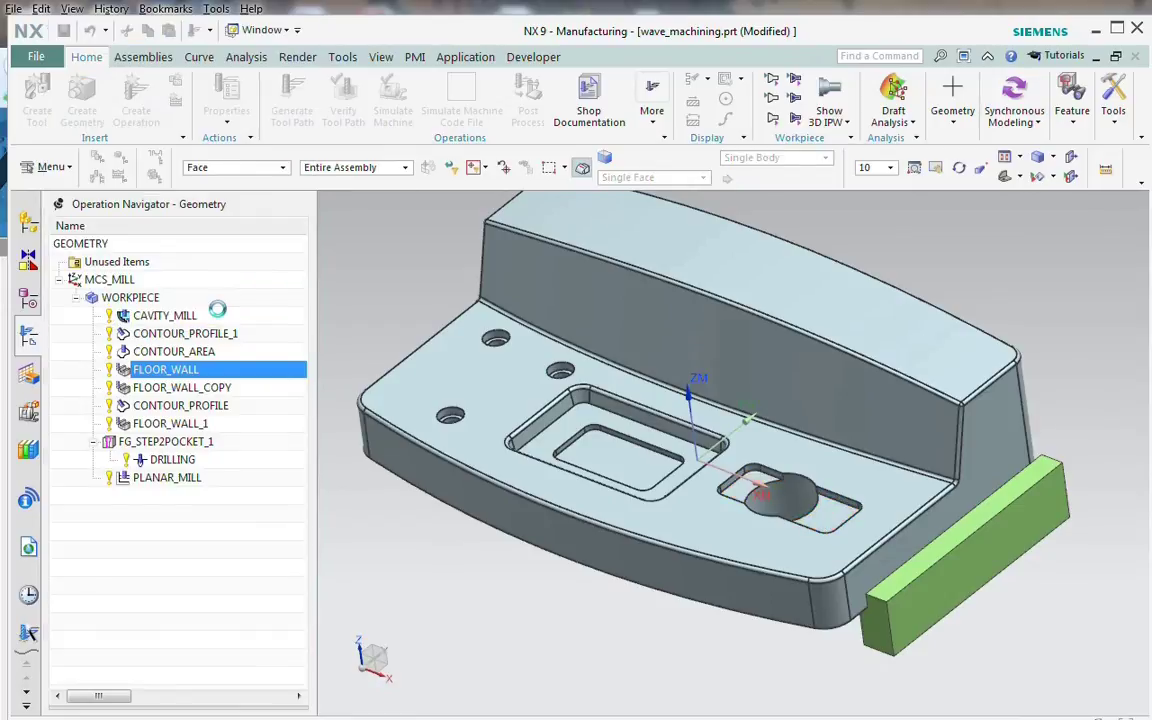
middle_click(197, 606)
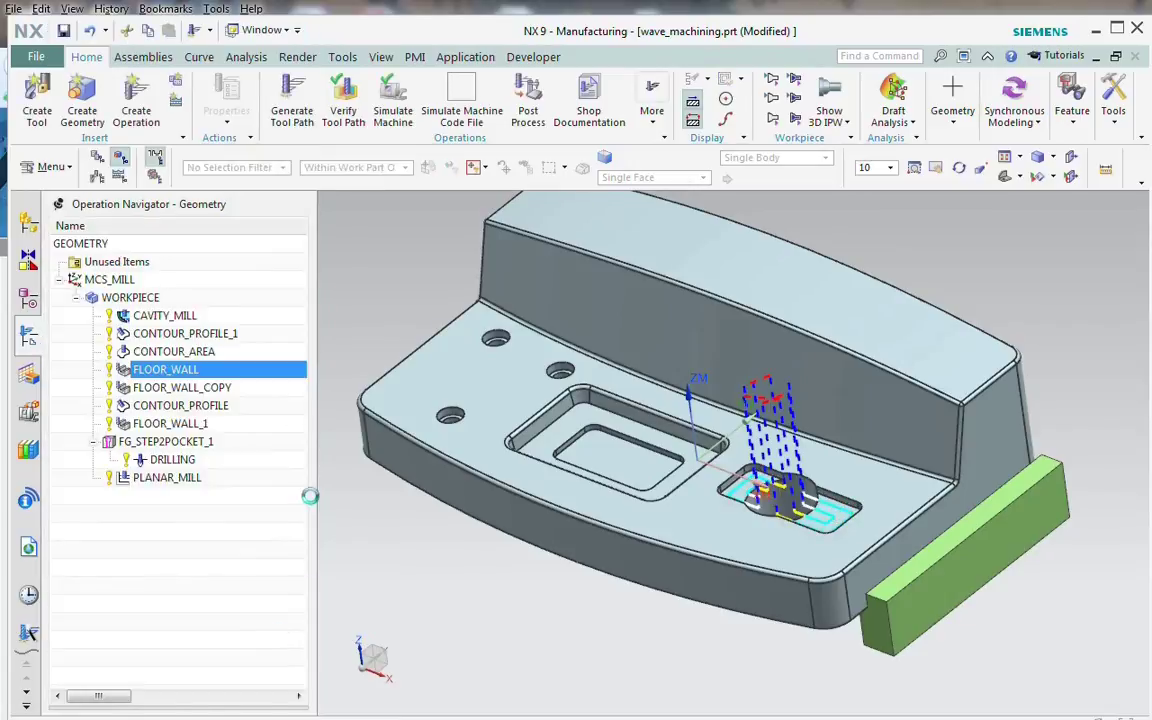
Step: Check the FLOOR_WALL_COPY, CONTOUR_PROFILE and FLOOR_WALL_1 tool paths with the whole part fitted
click(183, 369)
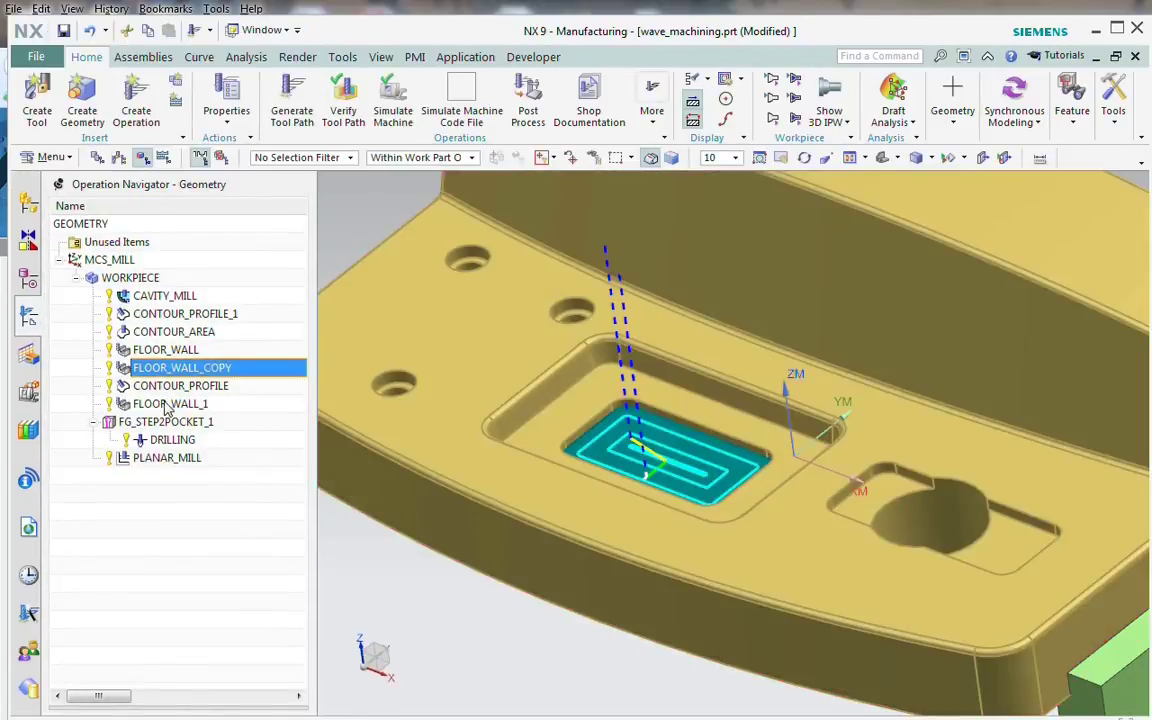
click(170, 387)
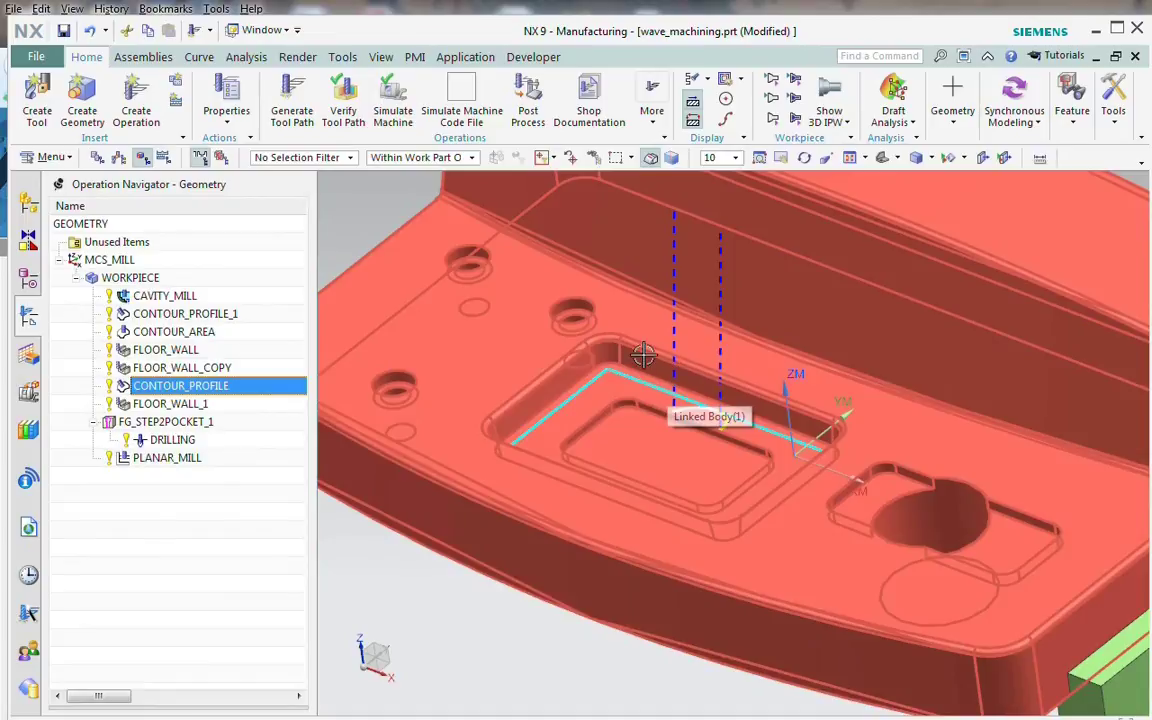
click(170, 403)
key(ctrl+f)
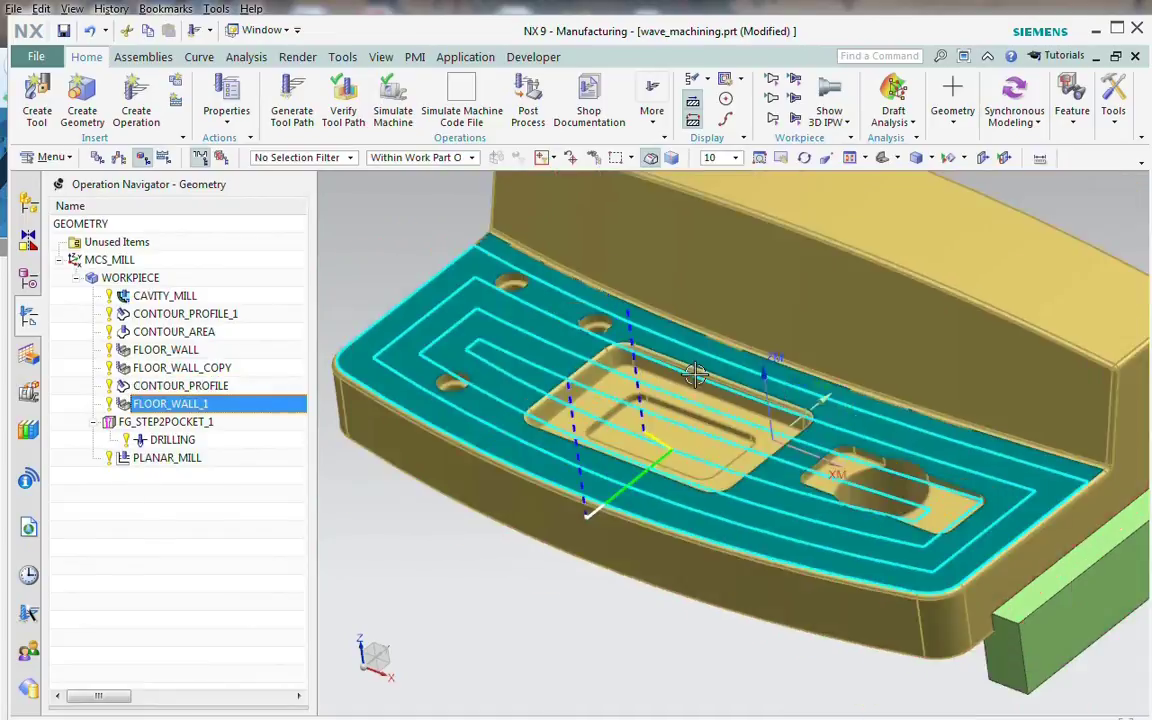
Step: Check the DRILLING, FG_STEP2POCKET_1 and PLANAR_MILL tool paths
click(172, 440)
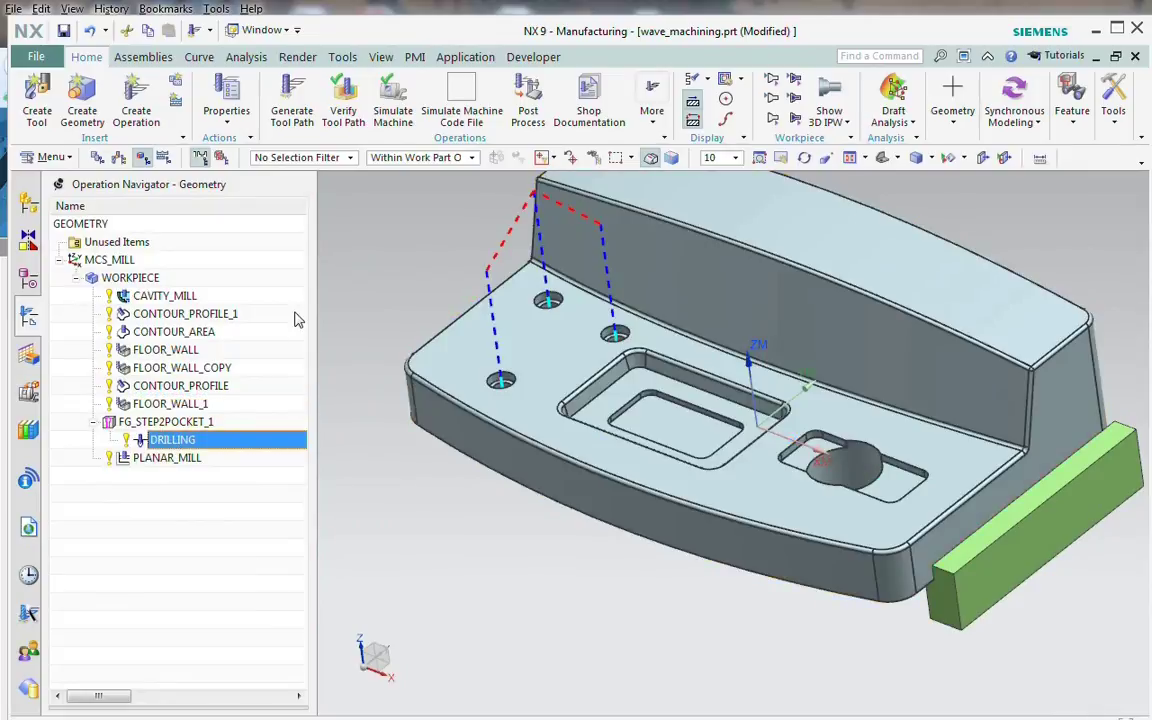
scroll(527, 265, up, 3)
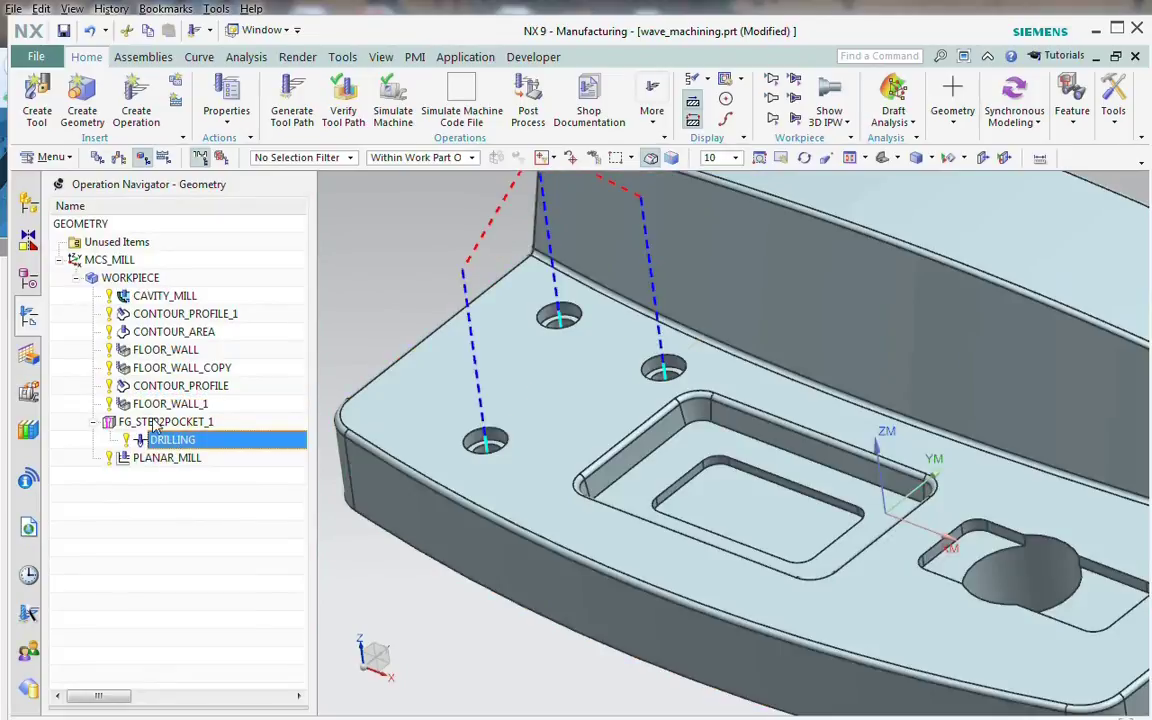
click(155, 422)
scroll(320, 352, down, 3)
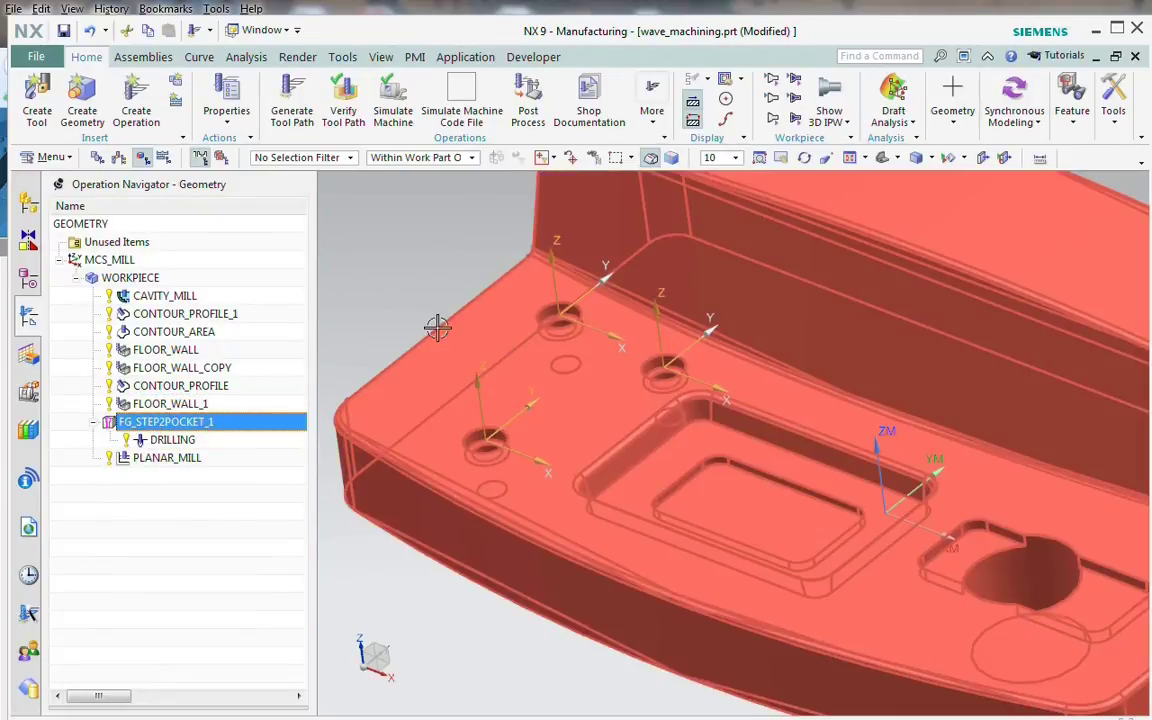
scroll(445, 310, down, 2)
click(160, 458)
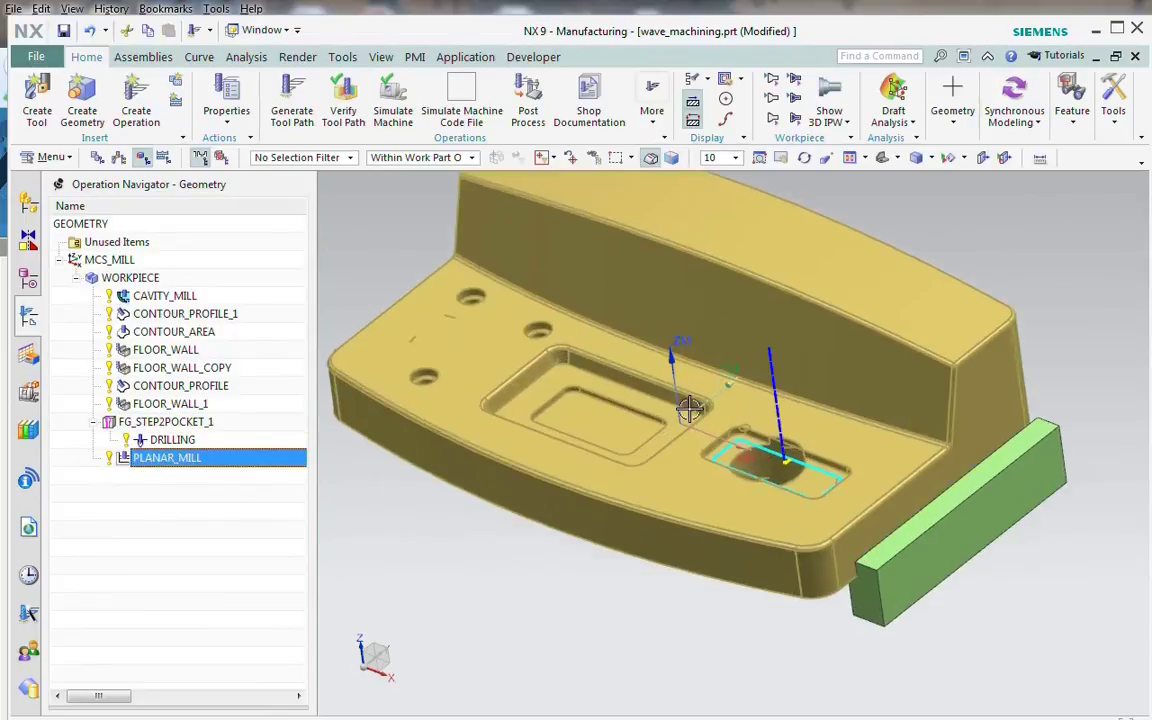
scroll(810, 475, up, 5)
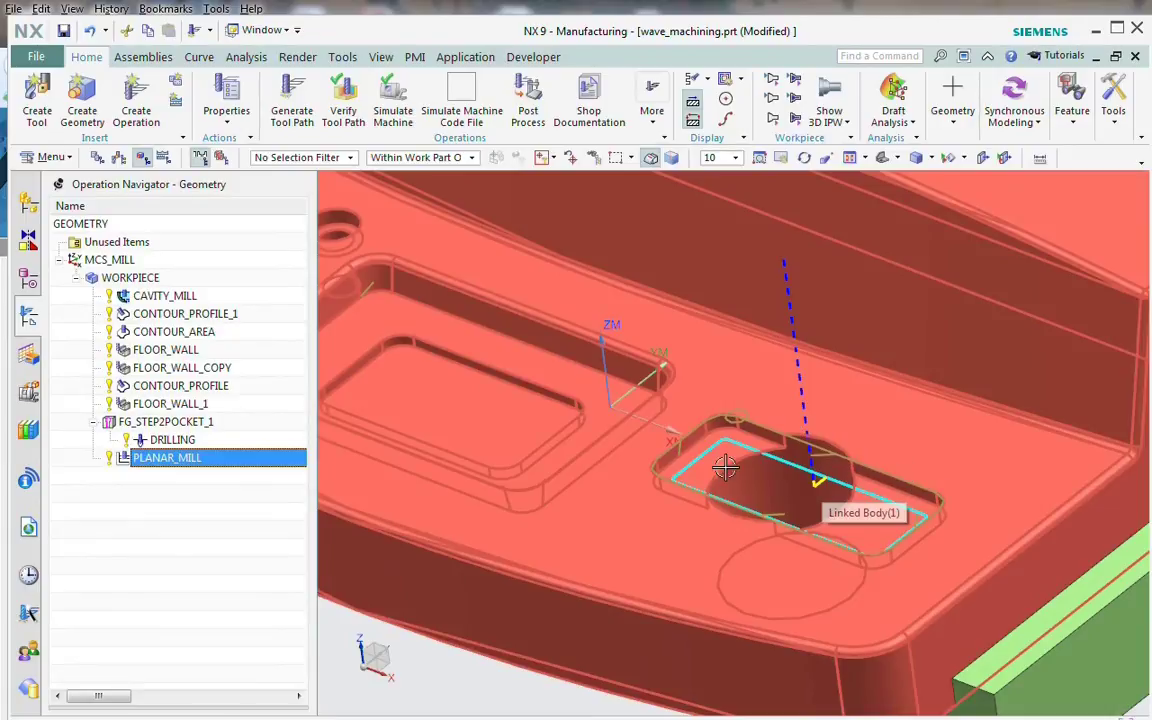
scroll(828, 462, down, 1)
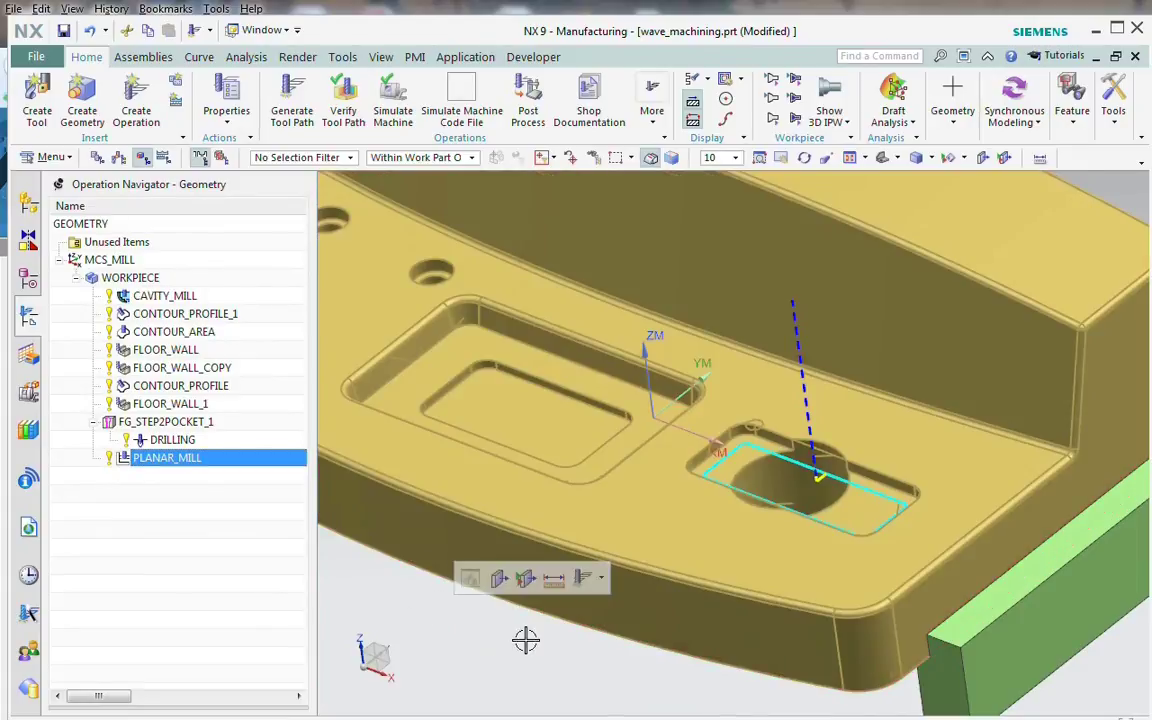
middle_drag(526, 640, 548, 577)
scroll(548, 577, up, 2)
scroll(540, 576, down, 1)
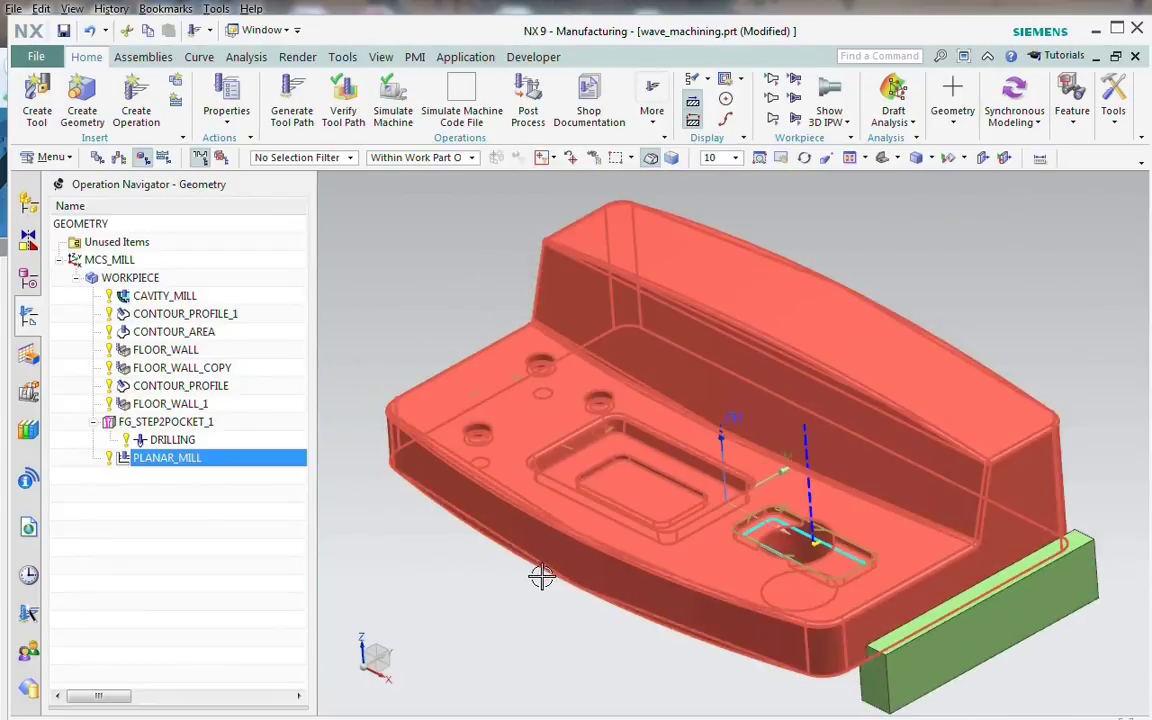